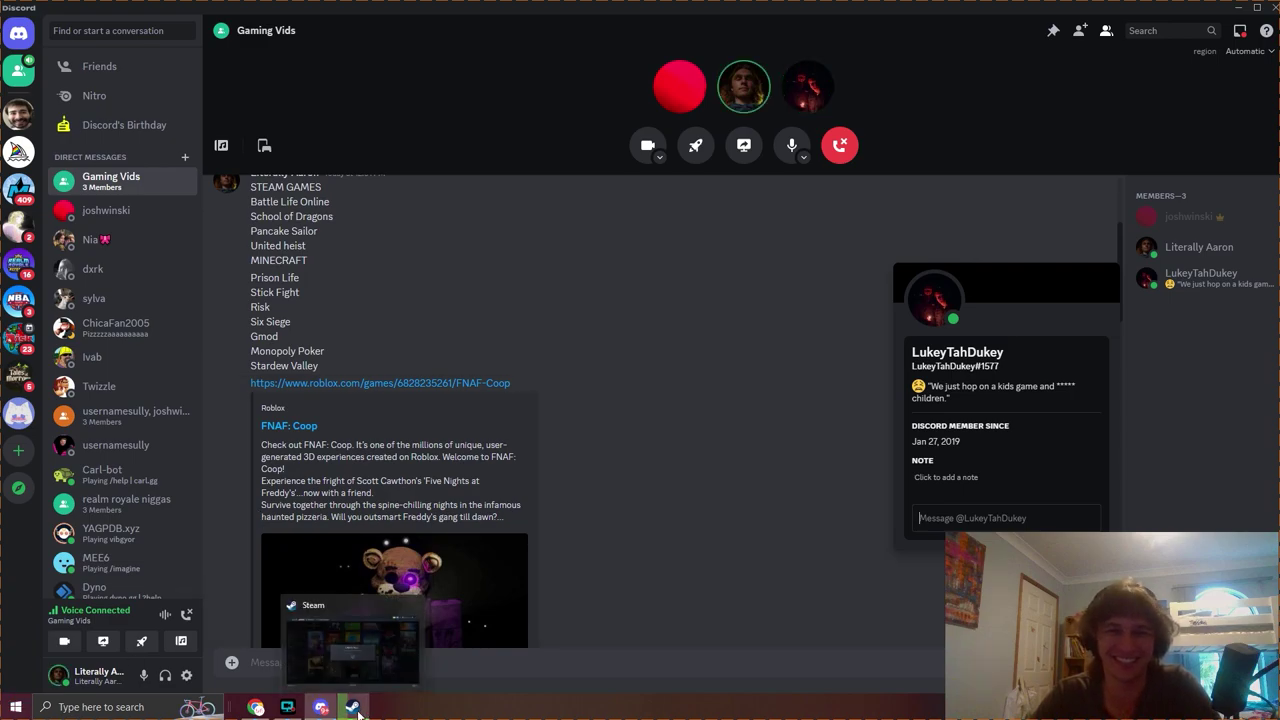
- Switch to Roblox and post two lobby chat messages asking who wants to team up
left_click(355, 710)
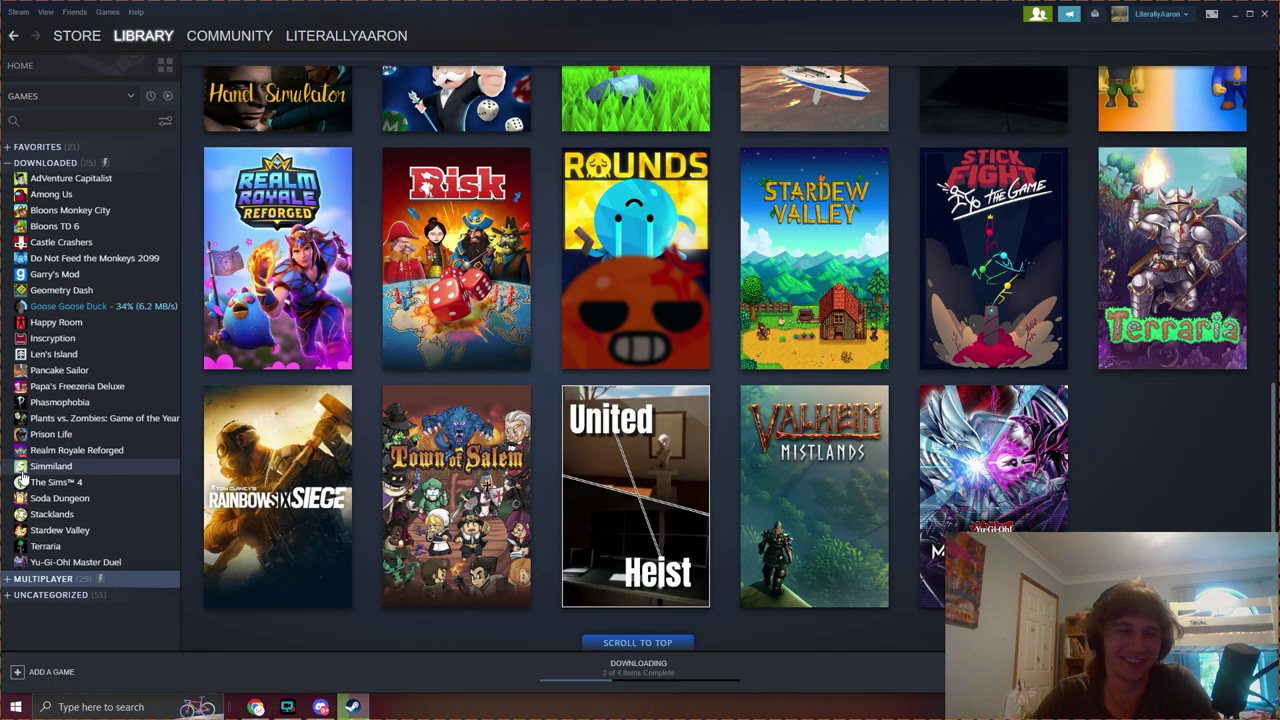
key("alt+Tab")
key("alt+Tab")
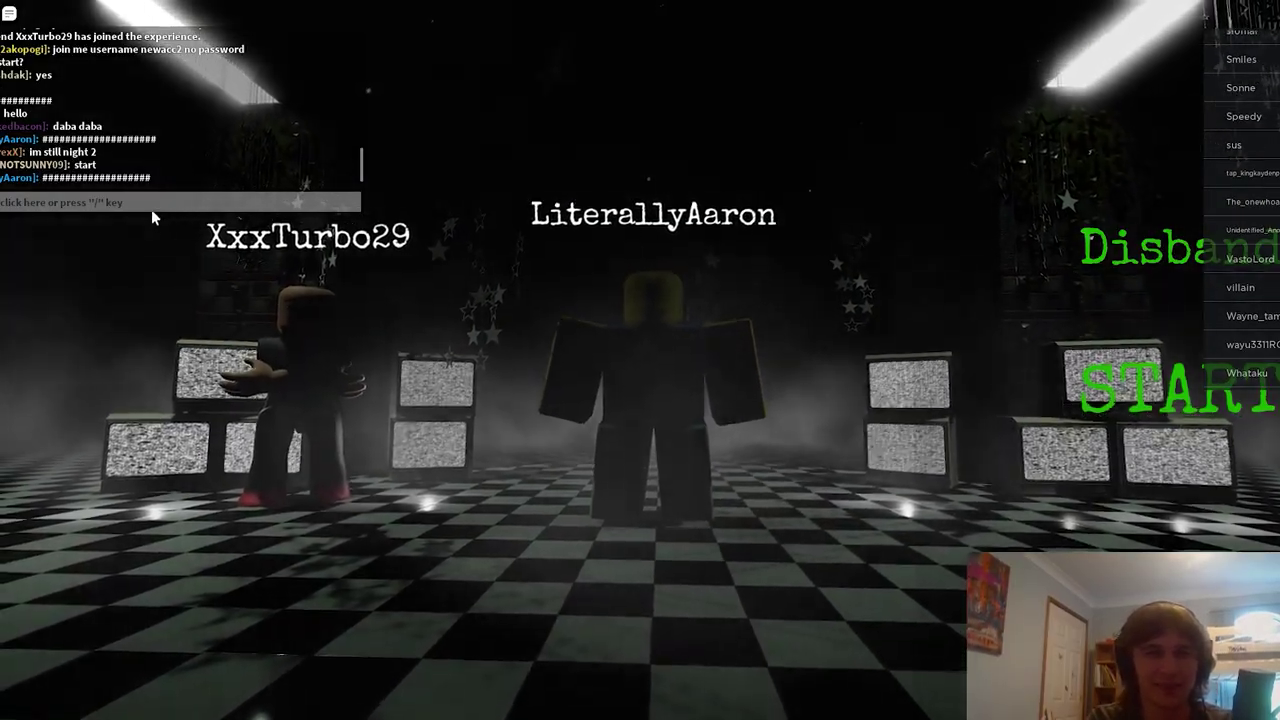
left_click(148, 204)
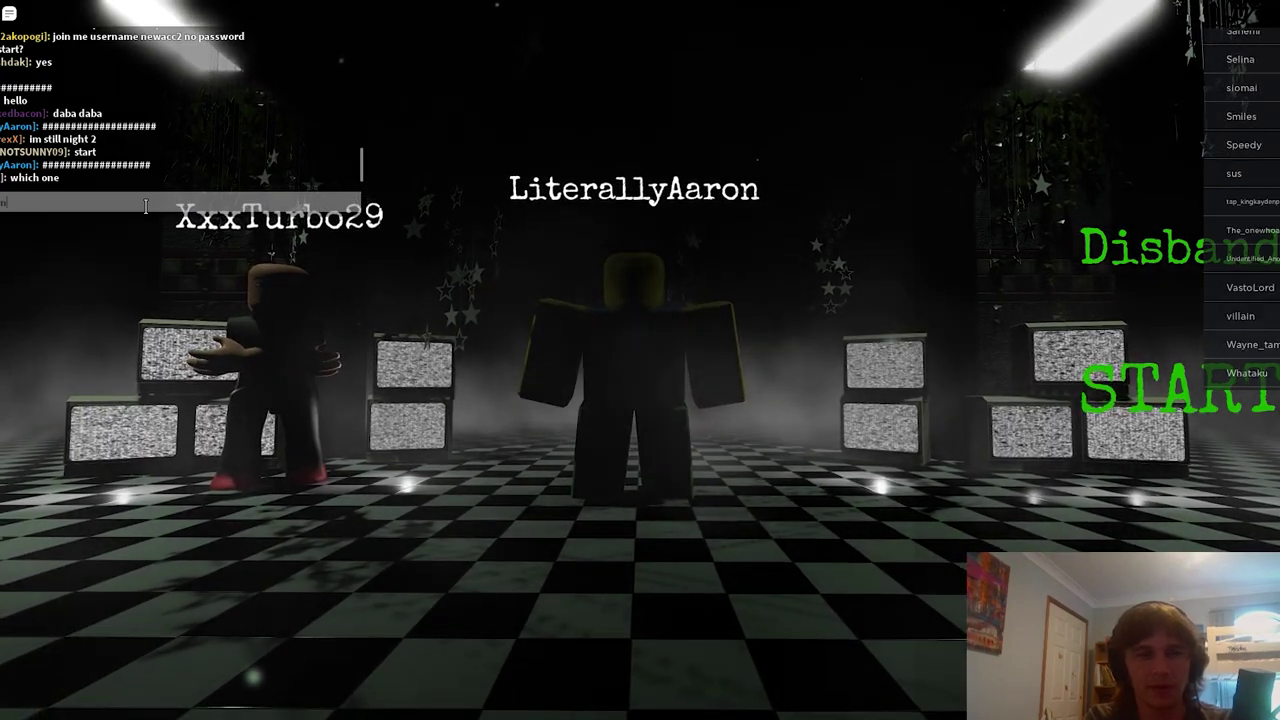
type("nt to")
type(" be with me in a")
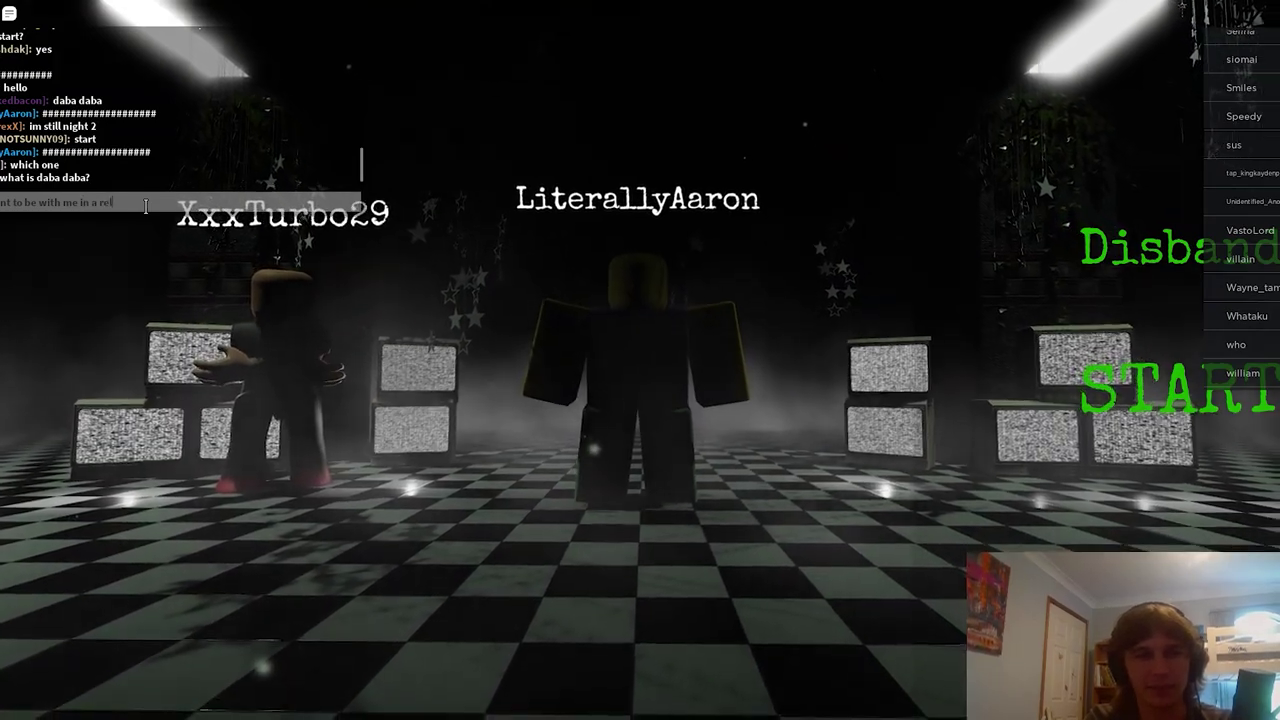
type("relo")
key("Return")
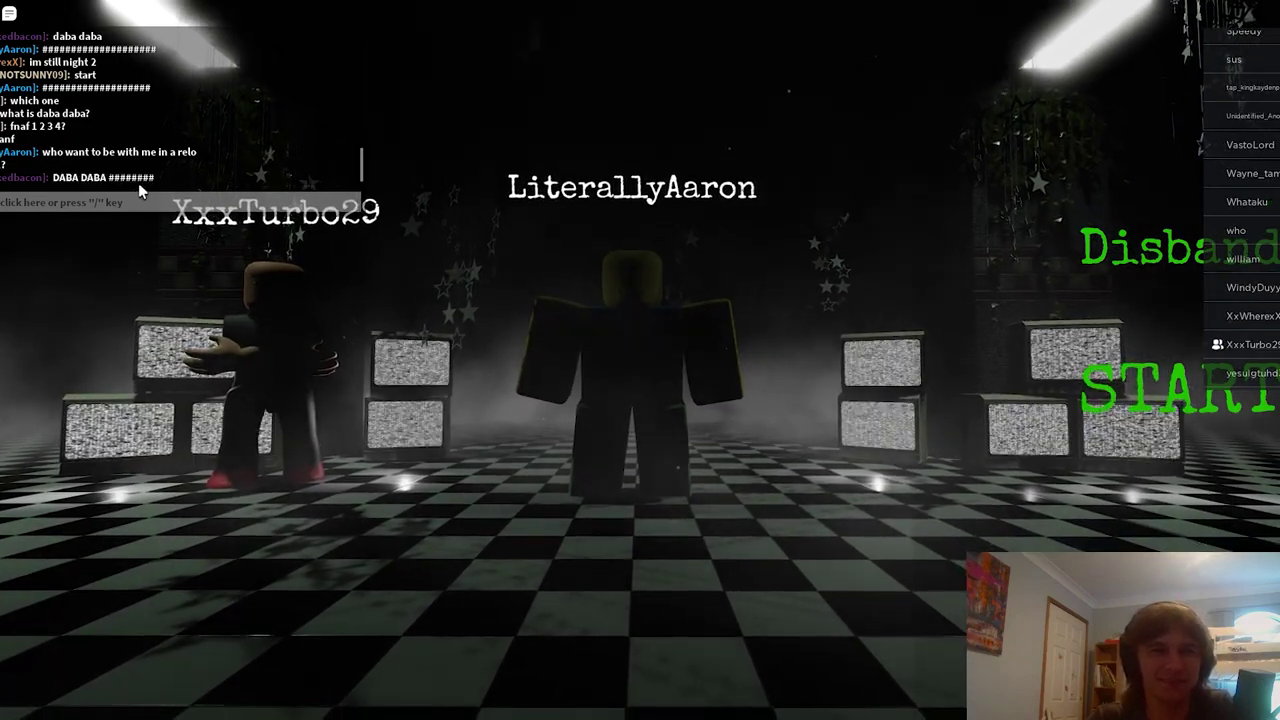
left_click(138, 200)
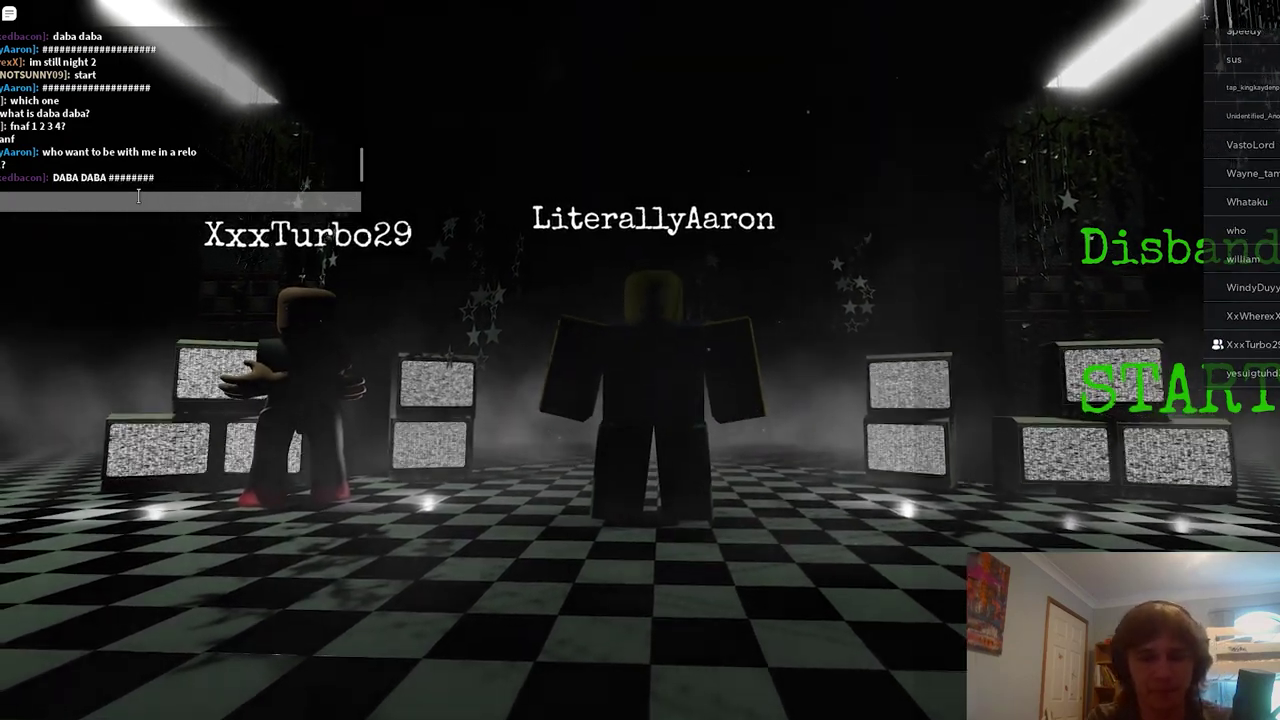
type("__")
key("Return")
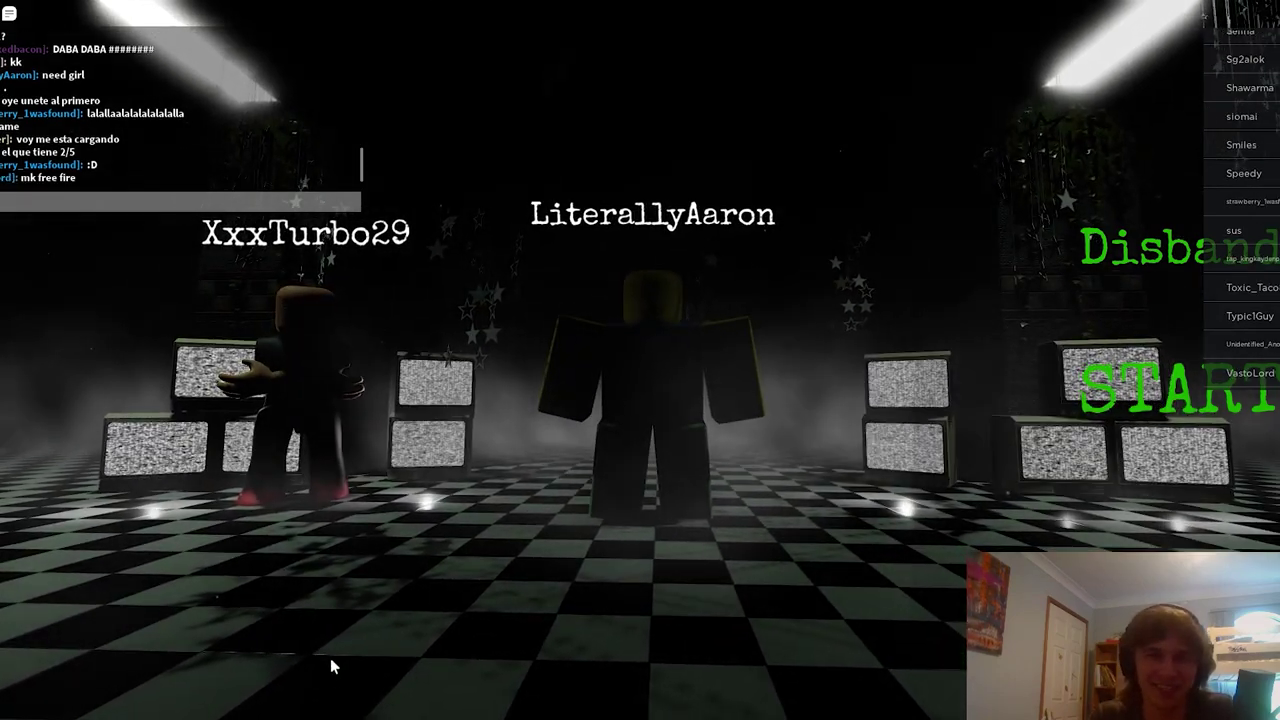
- Send 'start' in the FNAF lobby chat, then reopen the chat entry
key("alt+Tab")
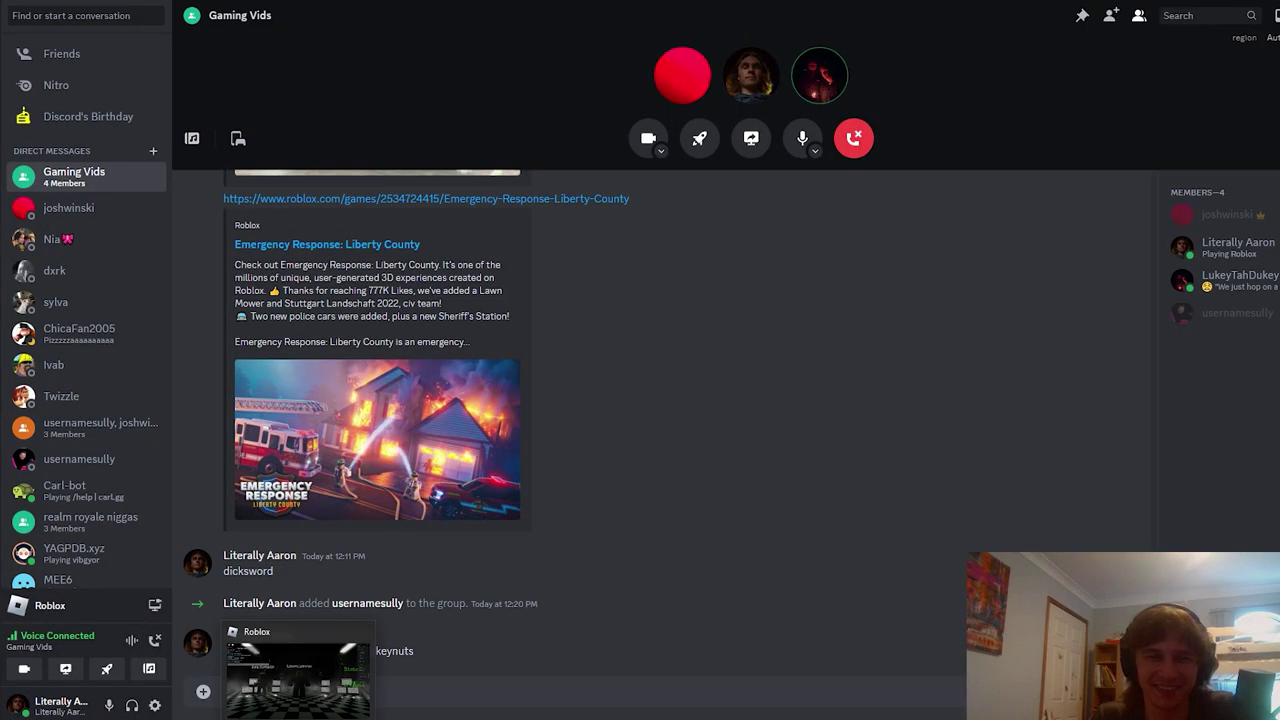
left_click(298, 680)
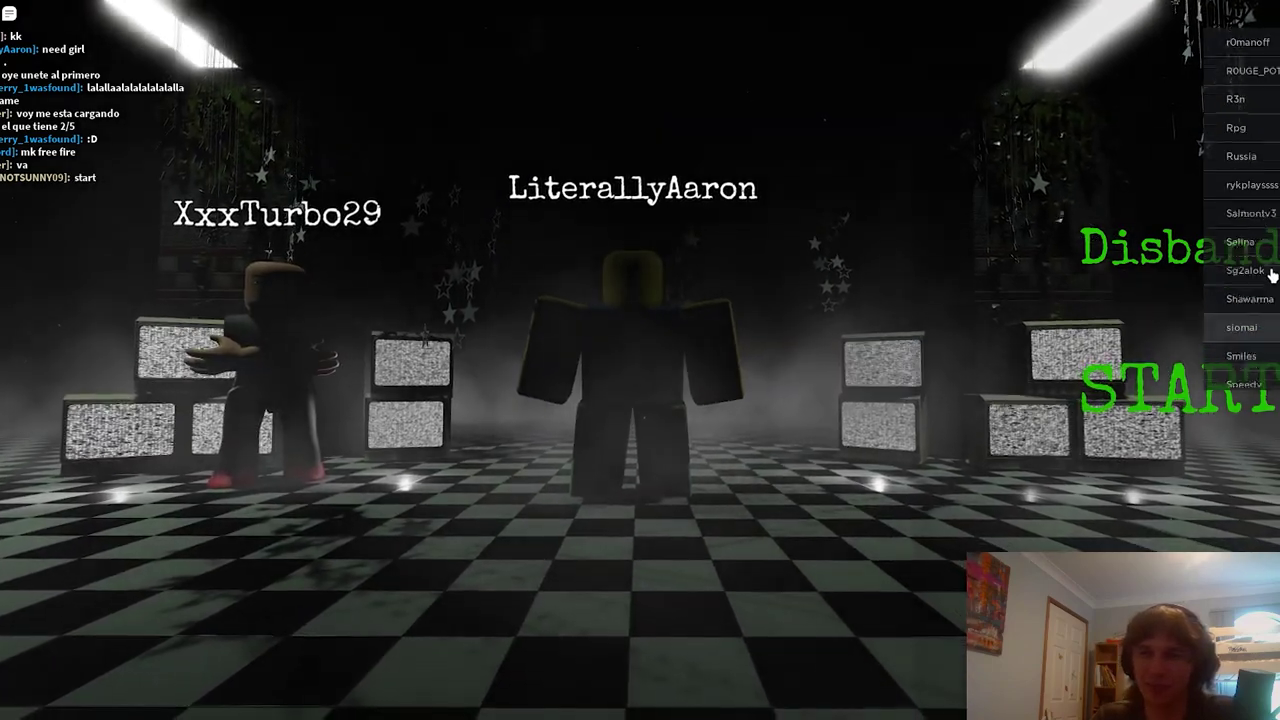
scroll(1272, 277, "up", 5)
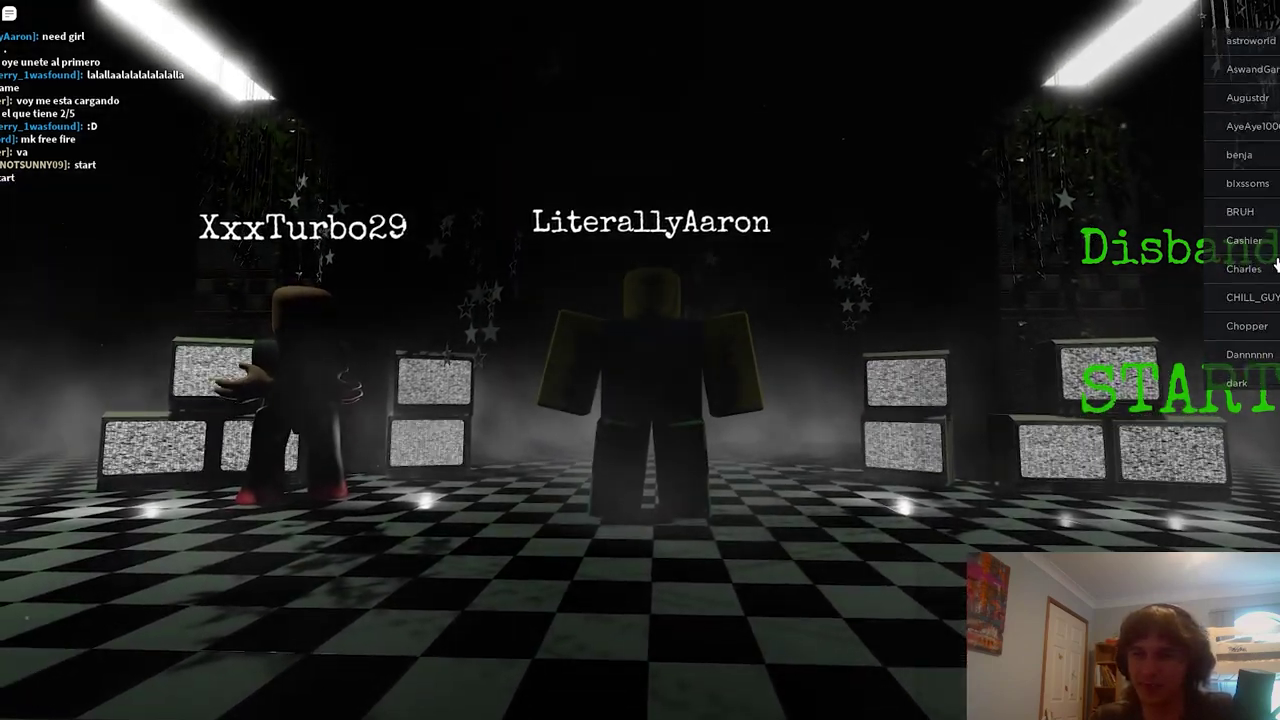
scroll(1272, 262, "up", 5)
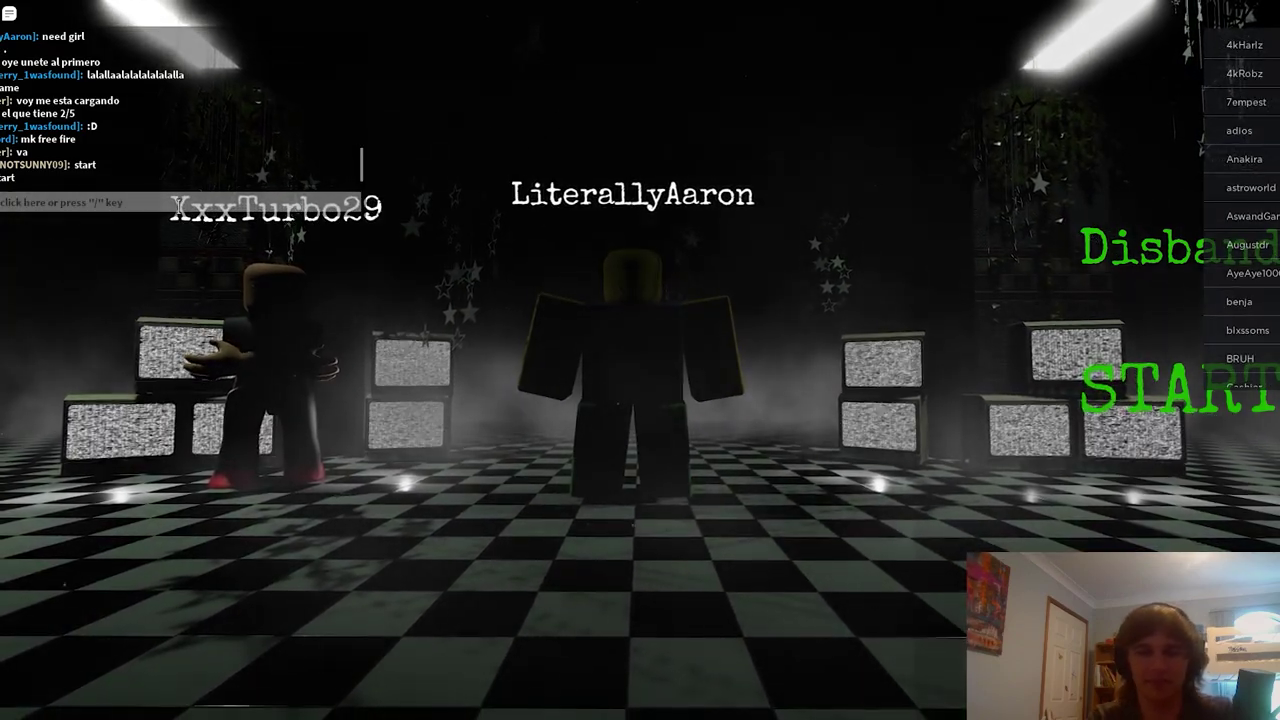
left_click(176, 207)
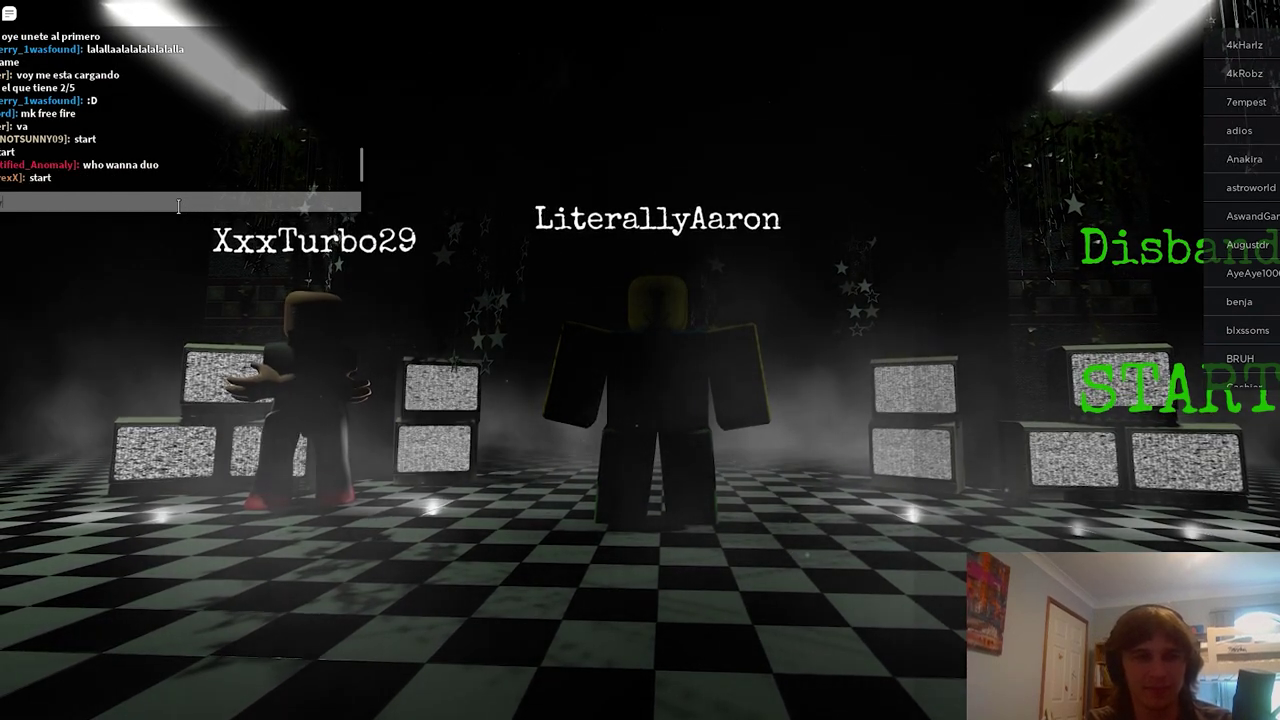
type("start")
key("Return")
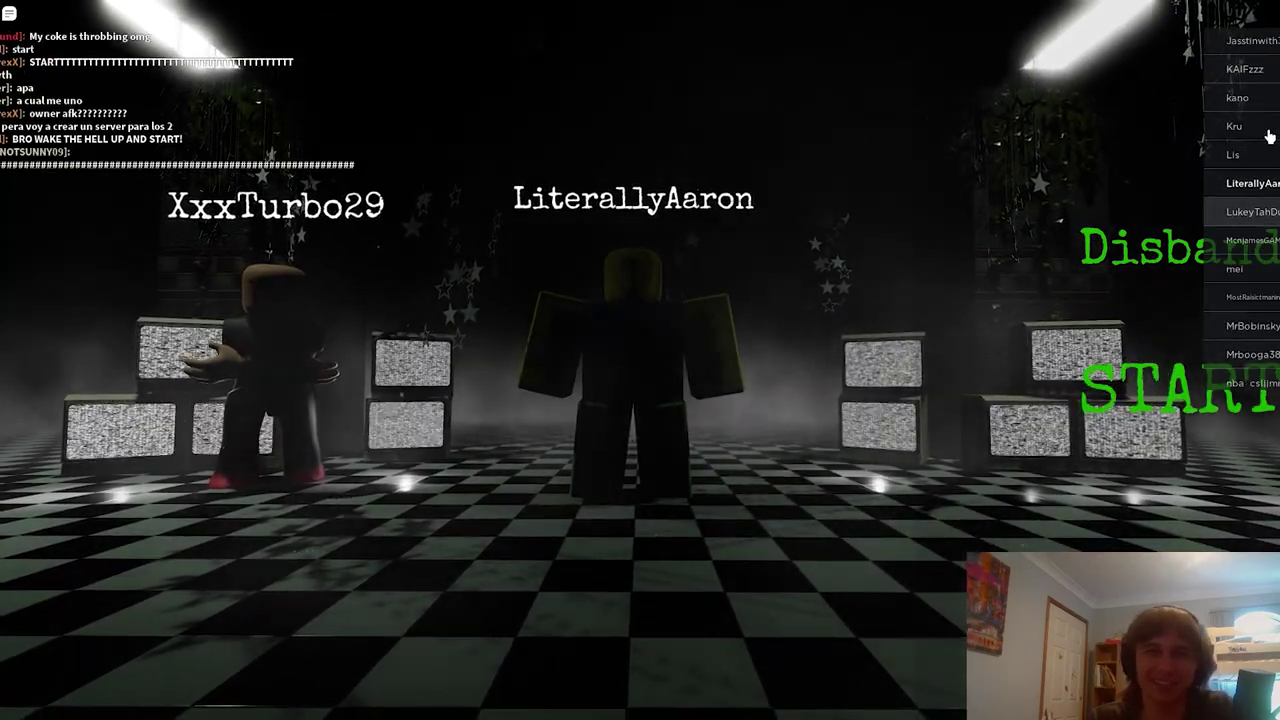
left_click(128, 202)
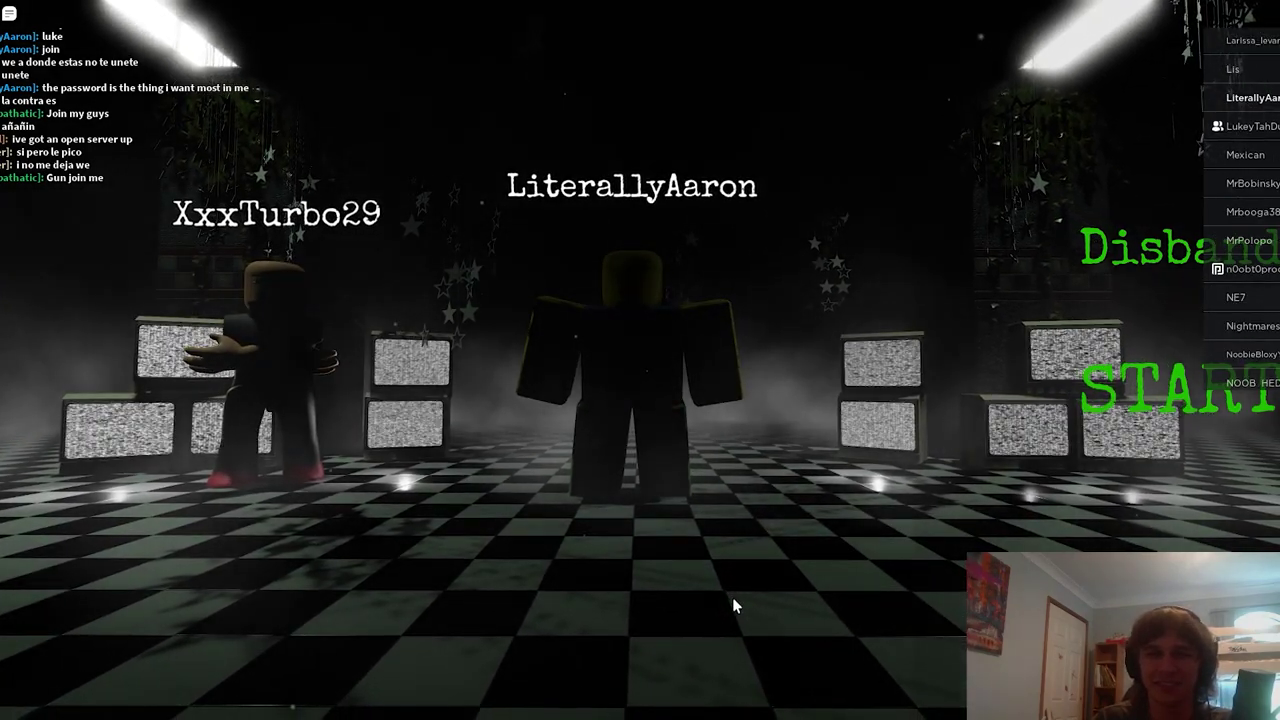
- Check the other three-member Discord group chat, then return to Gaming Vids
key("alt+Tab")
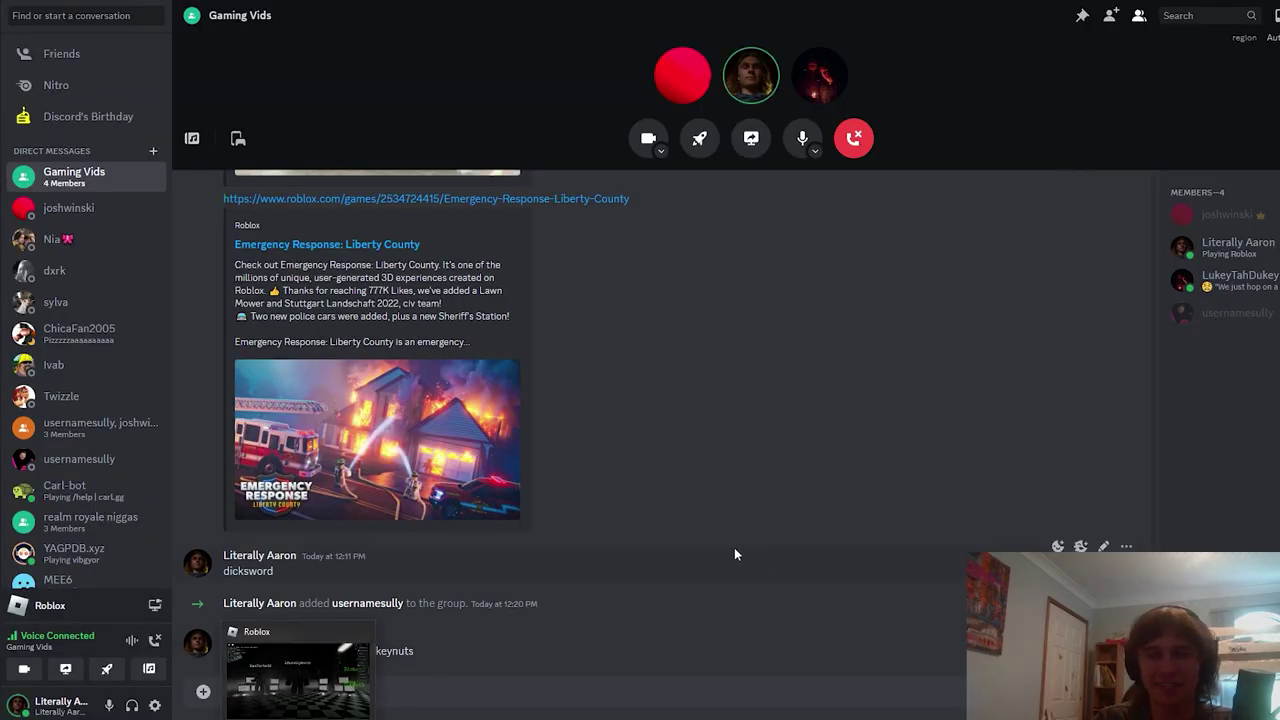
key("alt+Tab")
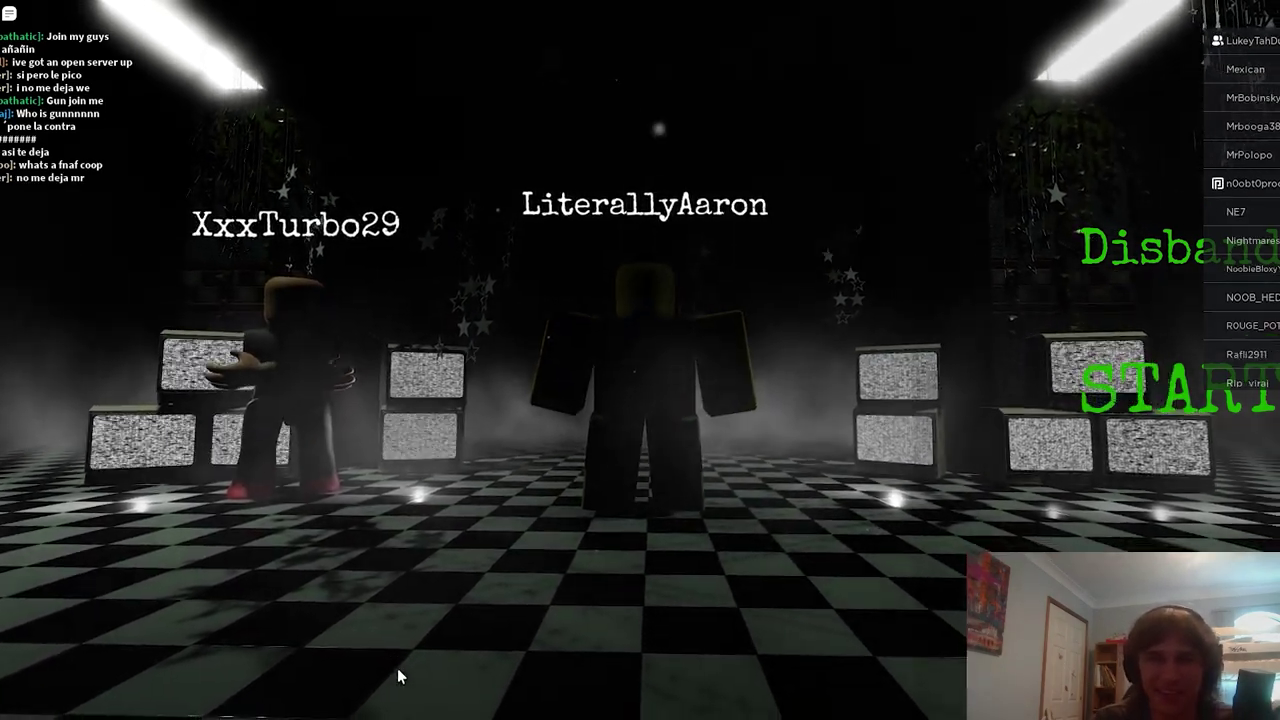
key("alt+Tab")
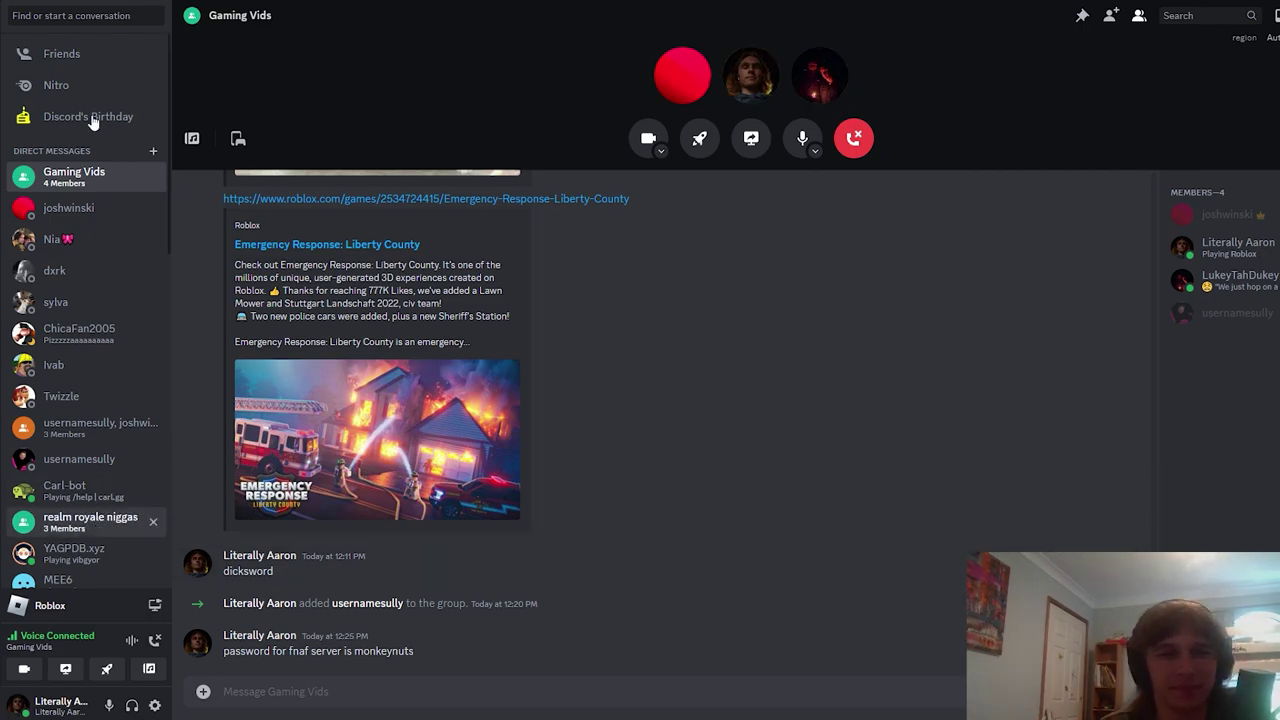
key("alt+Down")
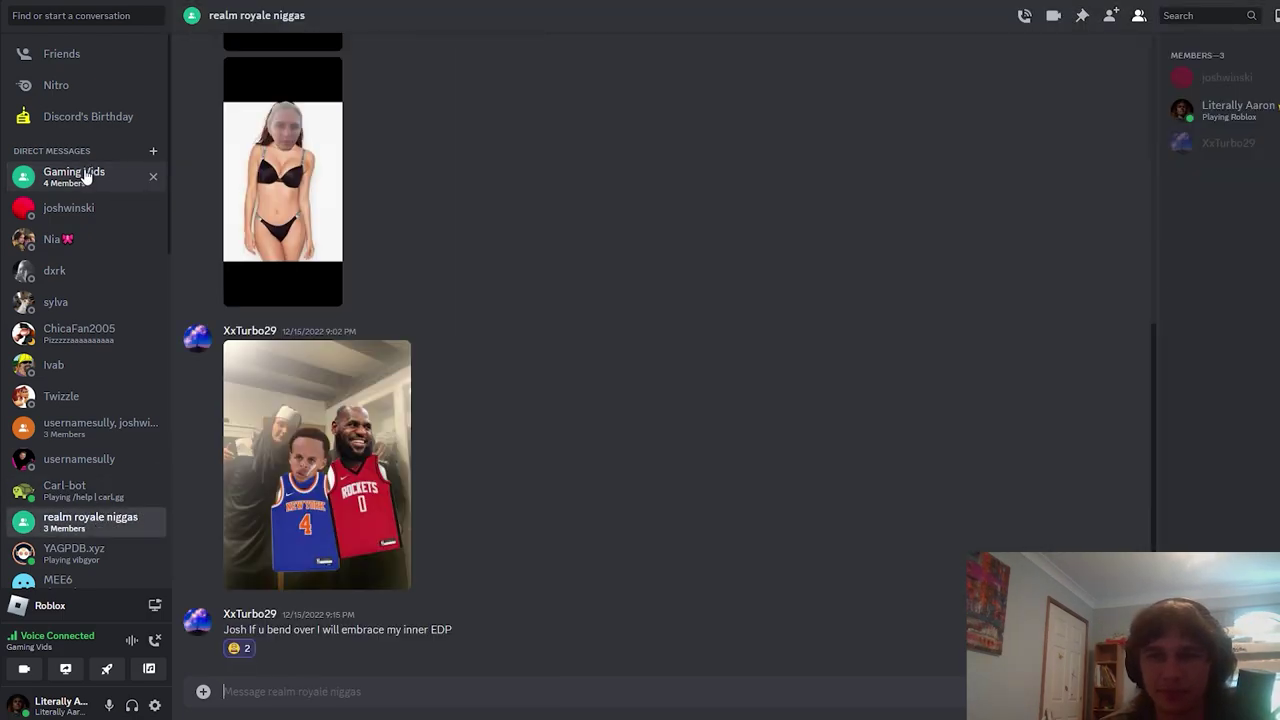
left_click(85, 178)
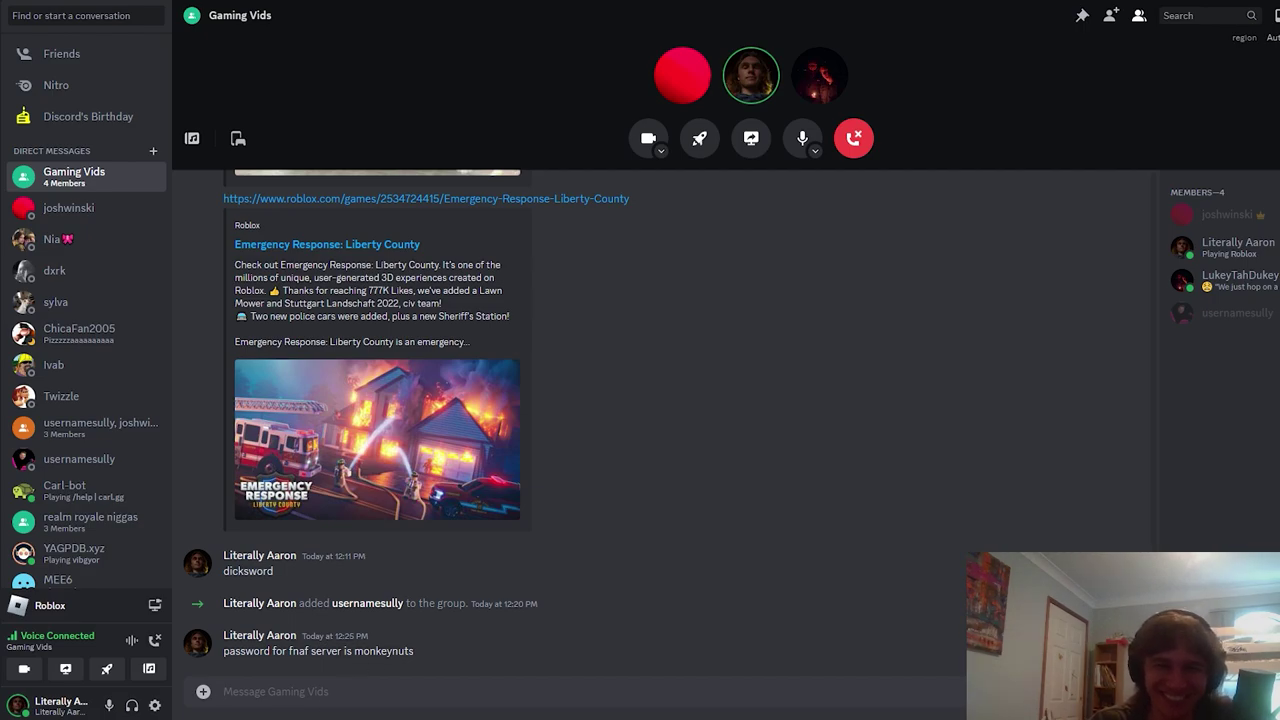
- Stop watching the friend's stream in the Gaming Vids call
key("alt+Tab")
key("alt+Tab")
key("alt+Tab")
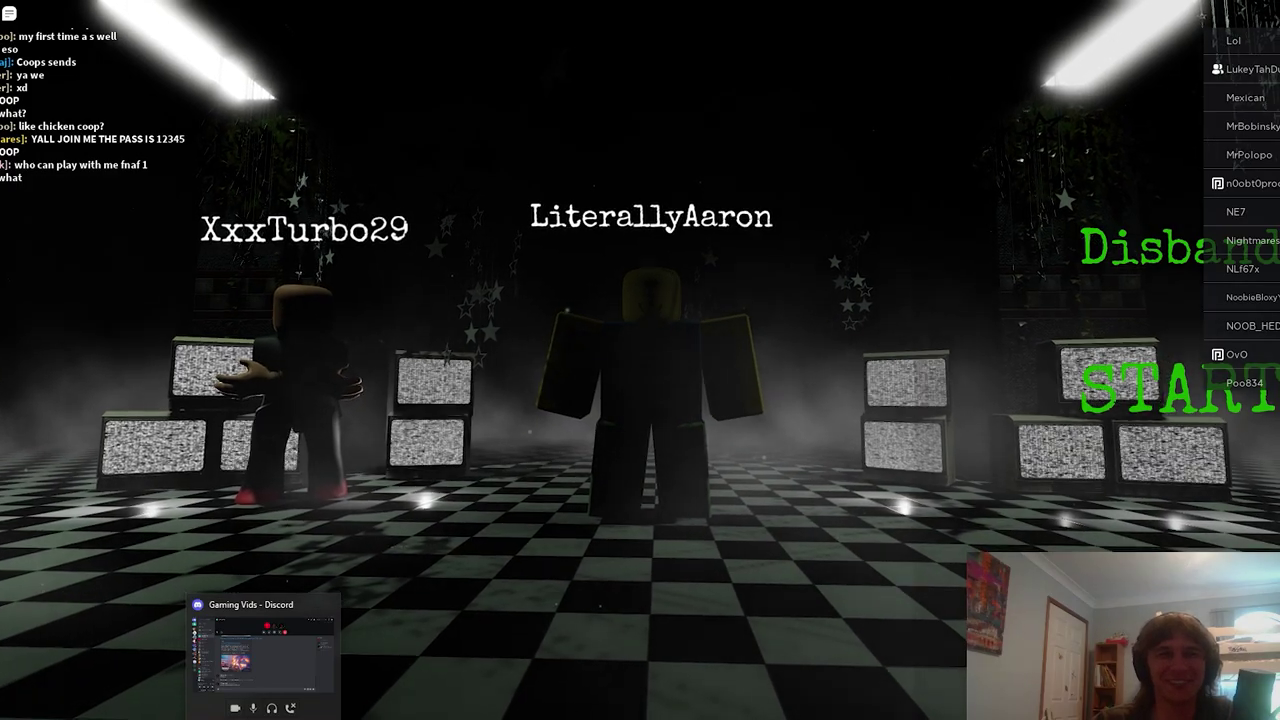
left_click(263, 655)
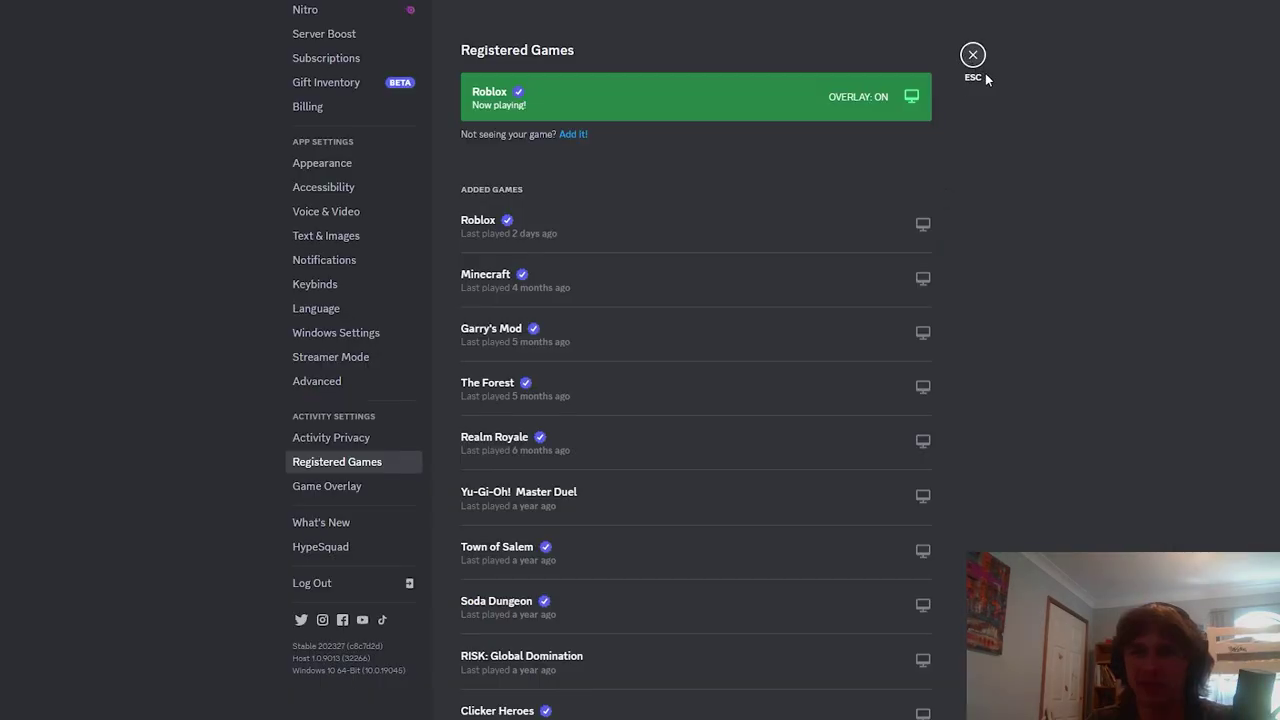
mouse_move(750, 250)
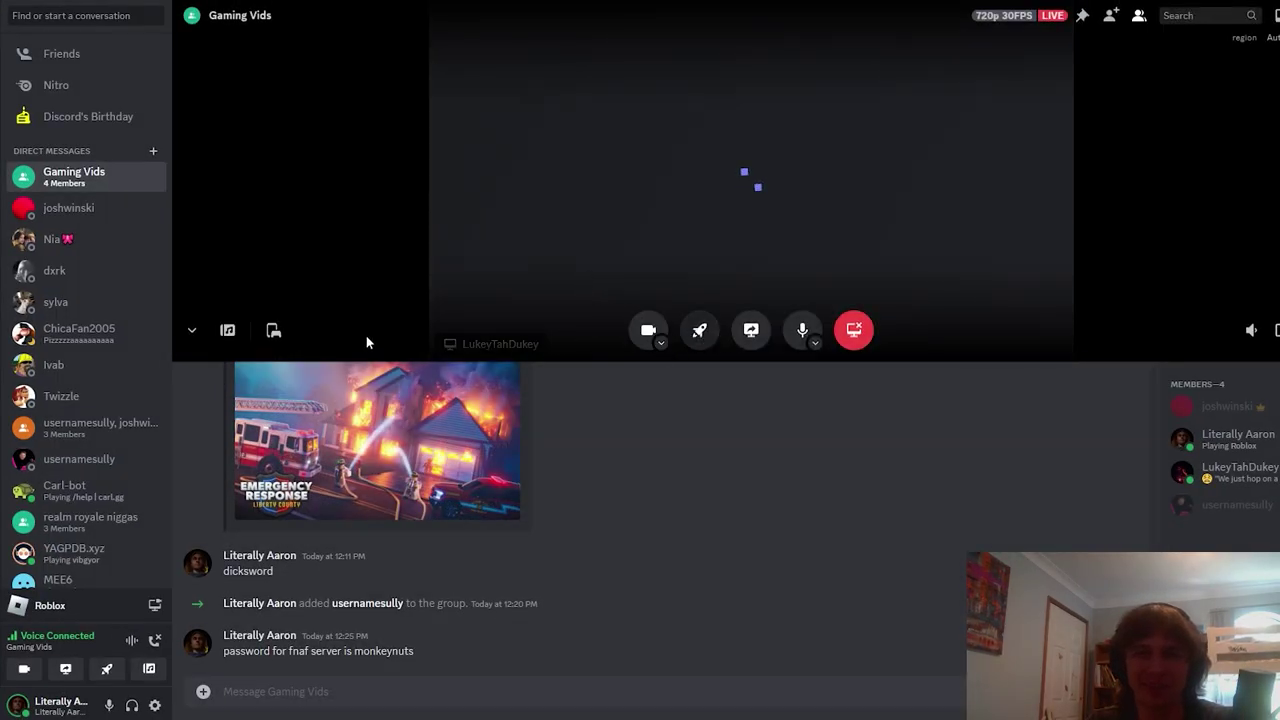
left_click(853, 330)
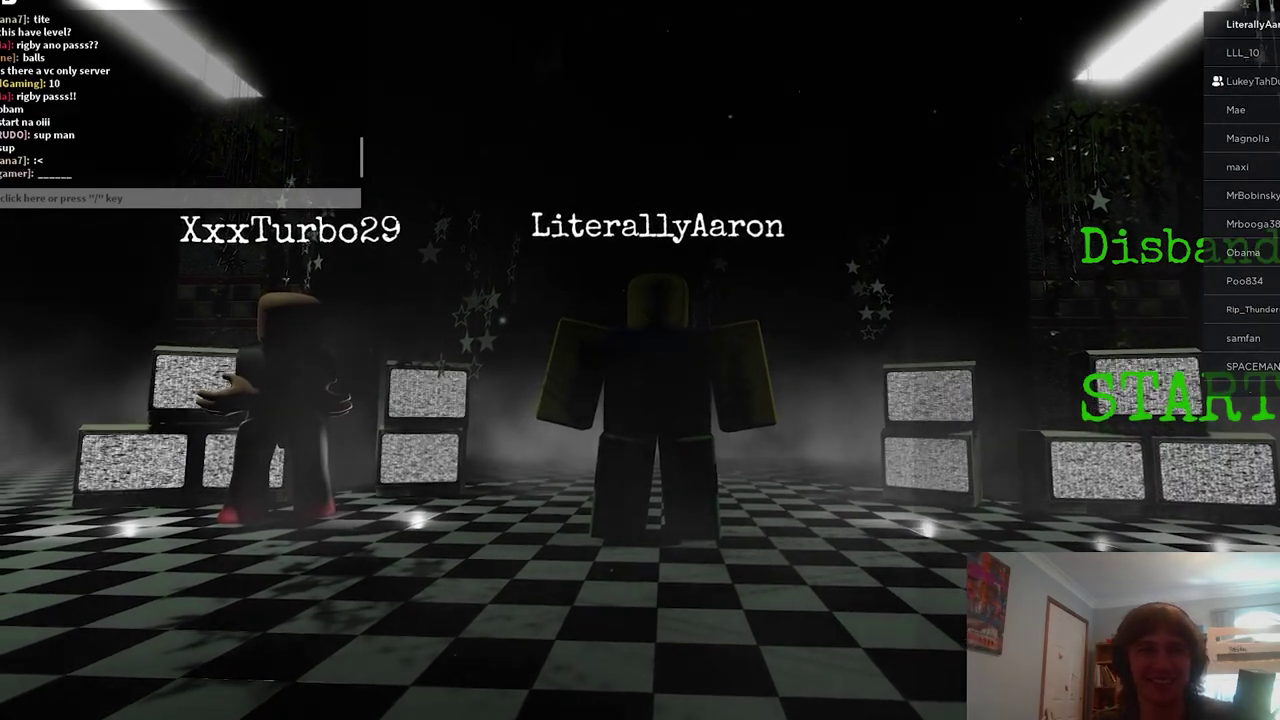
- Review Discord's registered games, then hang up on the Gaming Vids voice call
key("Escape")
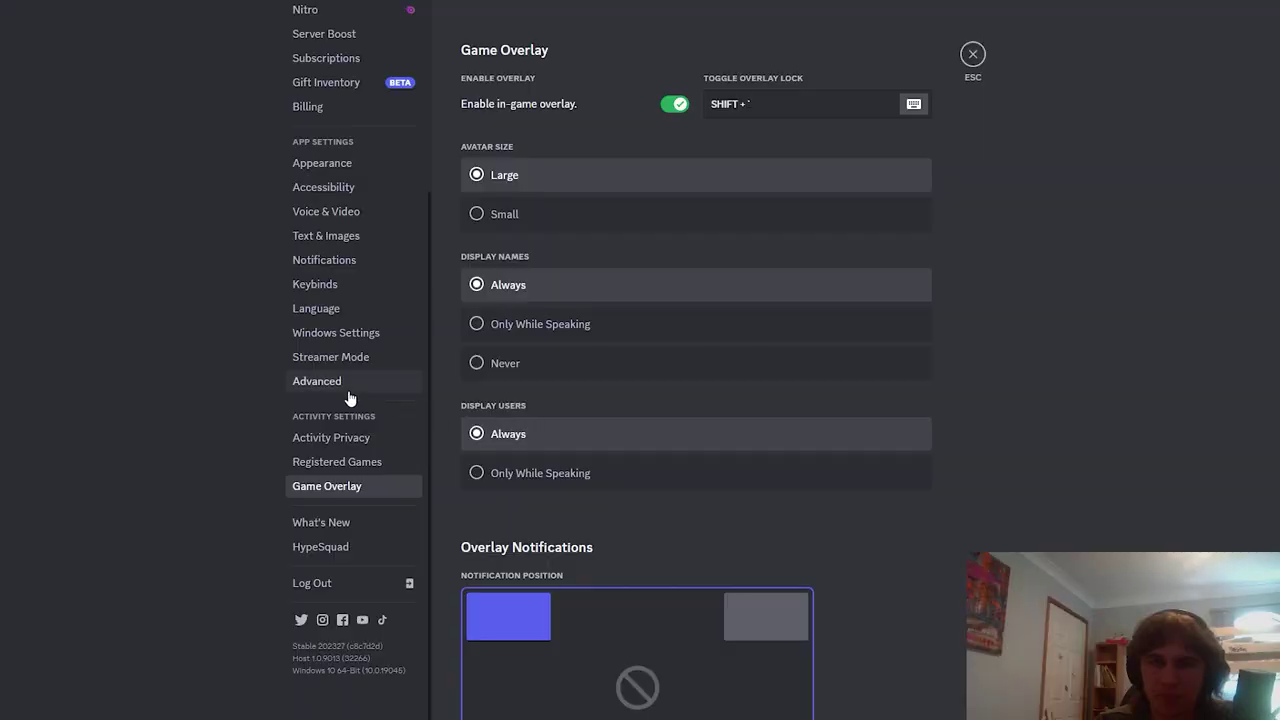
left_click(349, 463)
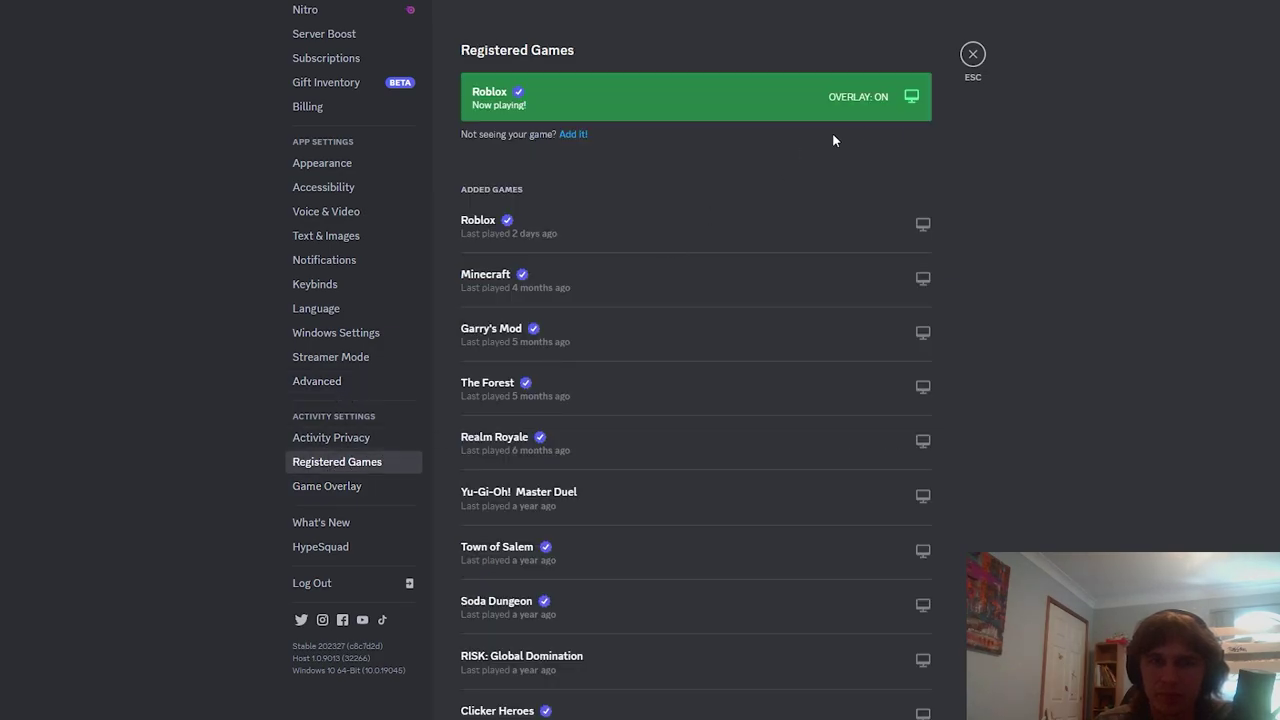
left_click(973, 56)
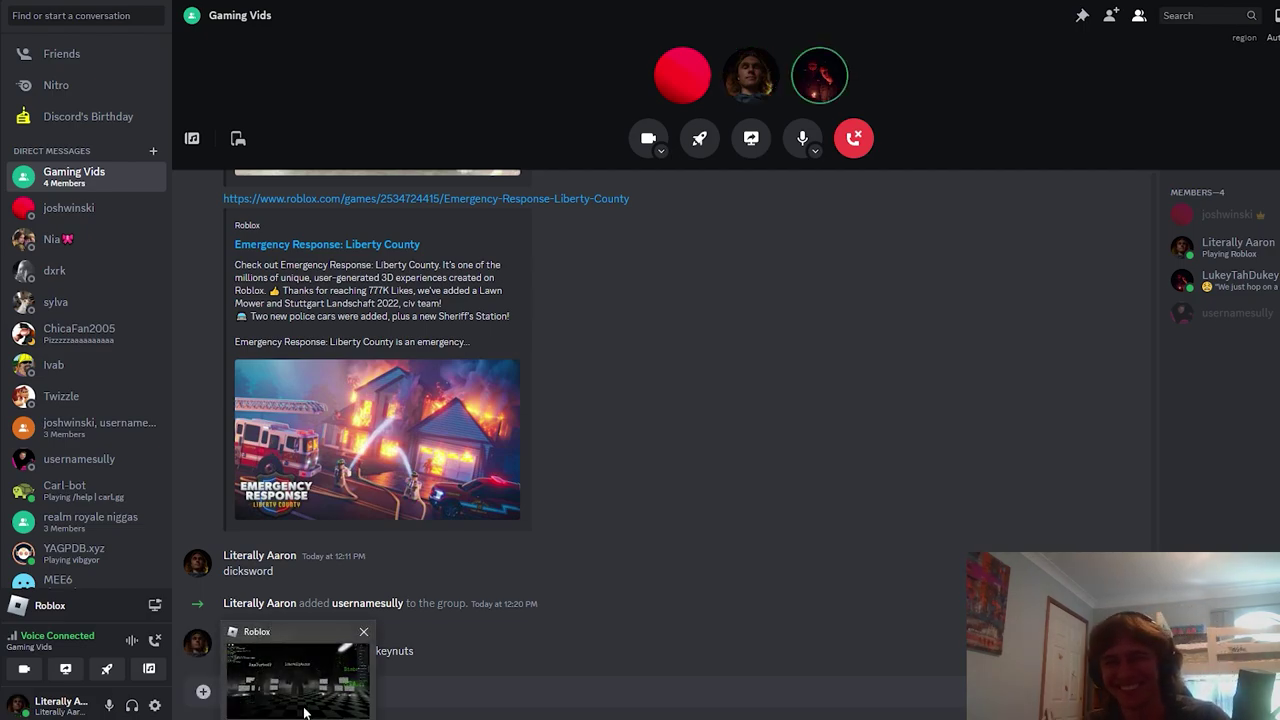
left_click(298, 680)
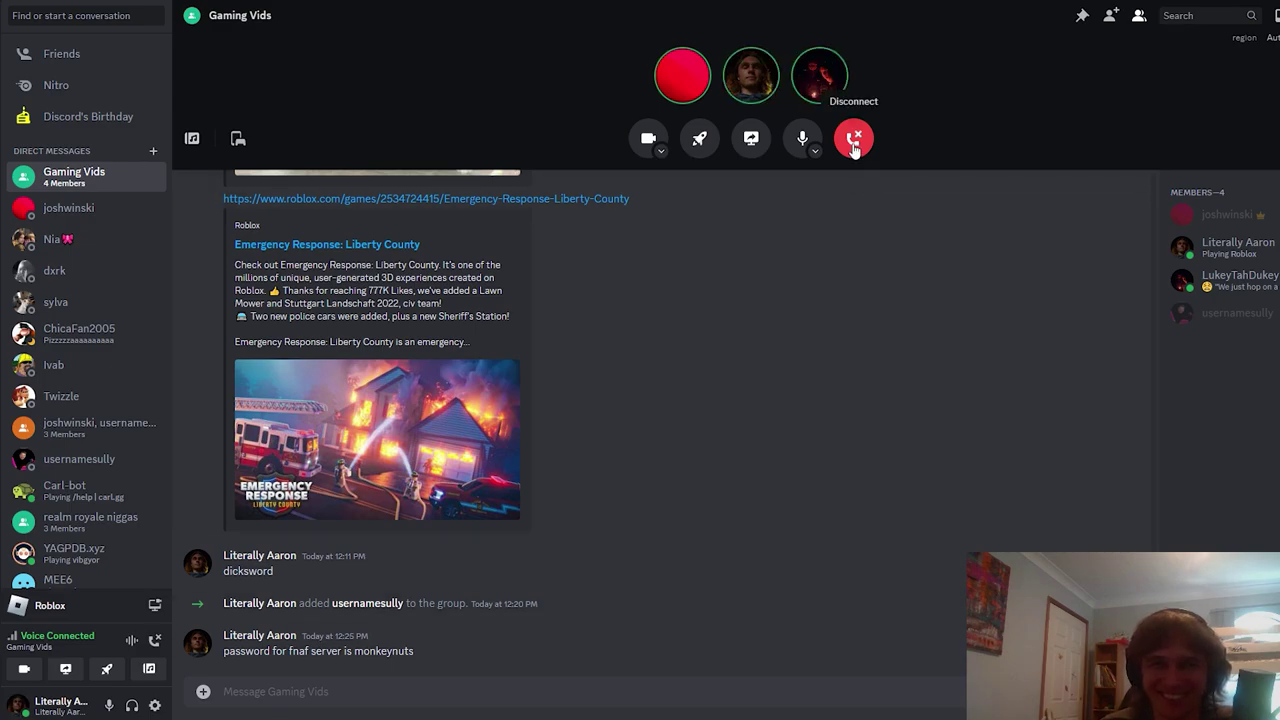
left_click(853, 141)
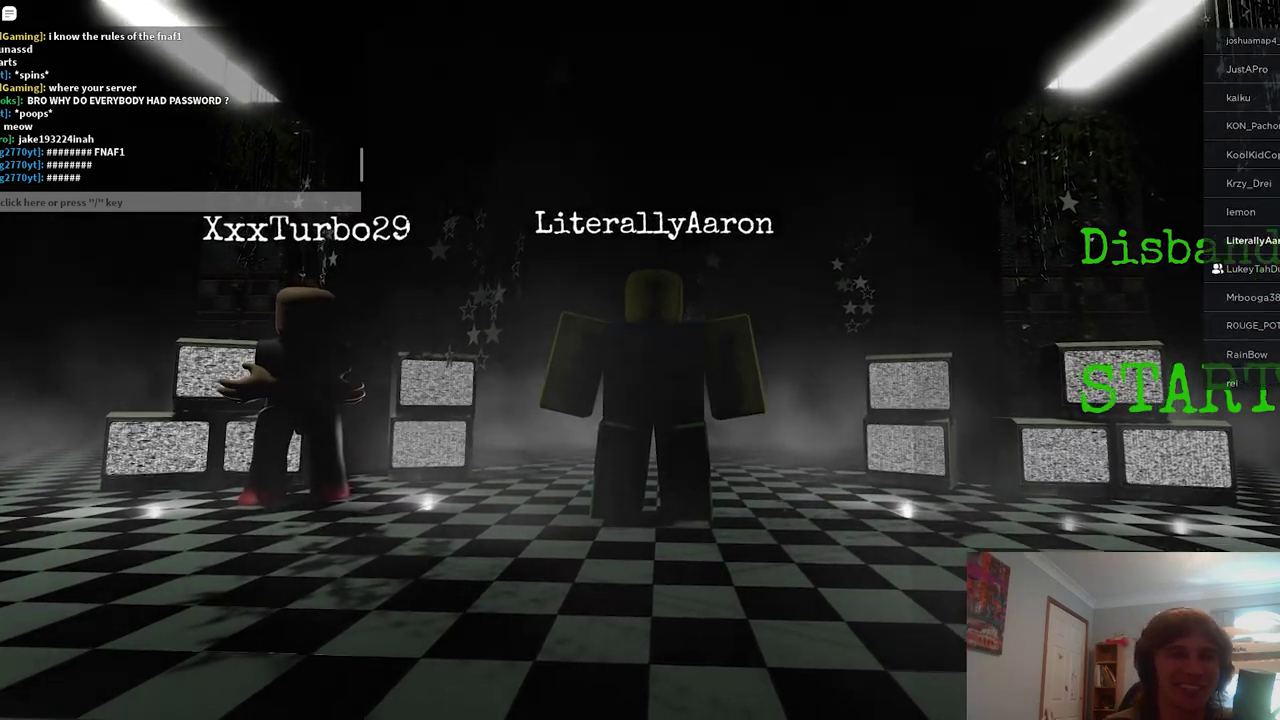
- Turn Fullscreen on in the Roblox settings and resume the game
key("Escape")
left_click(559, 135)
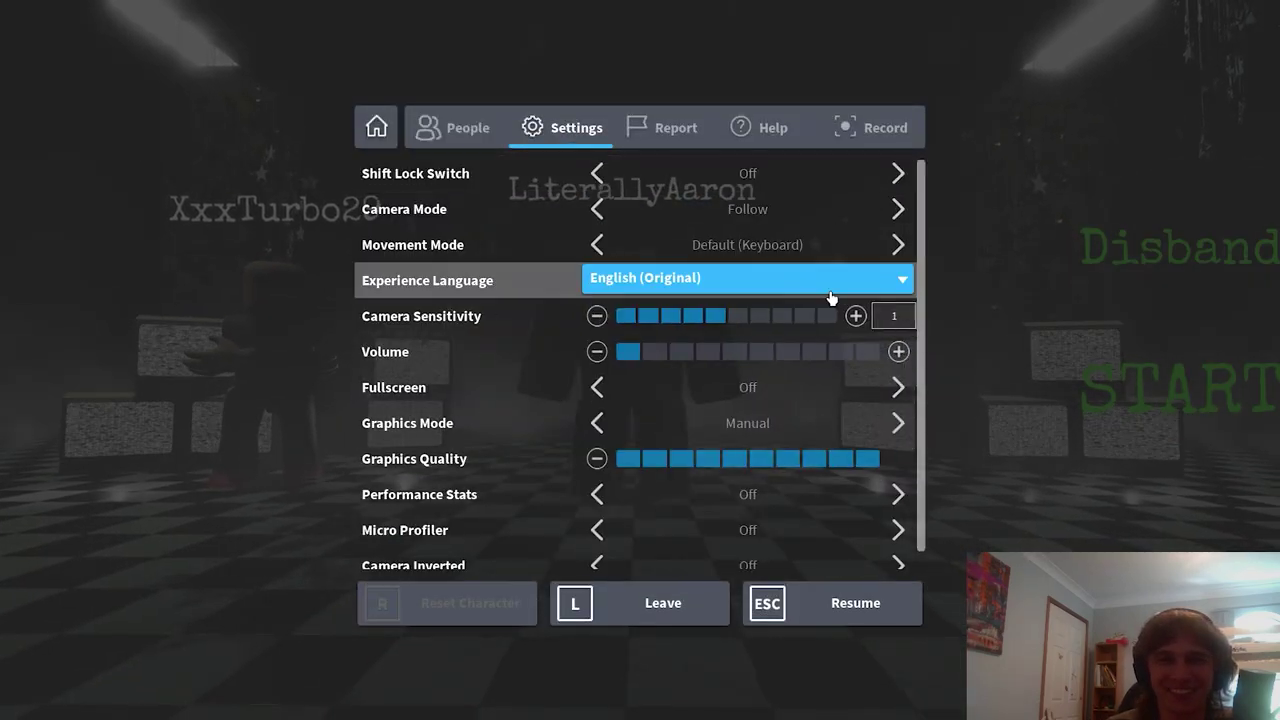
left_click(897, 370)
left_click(889, 629)
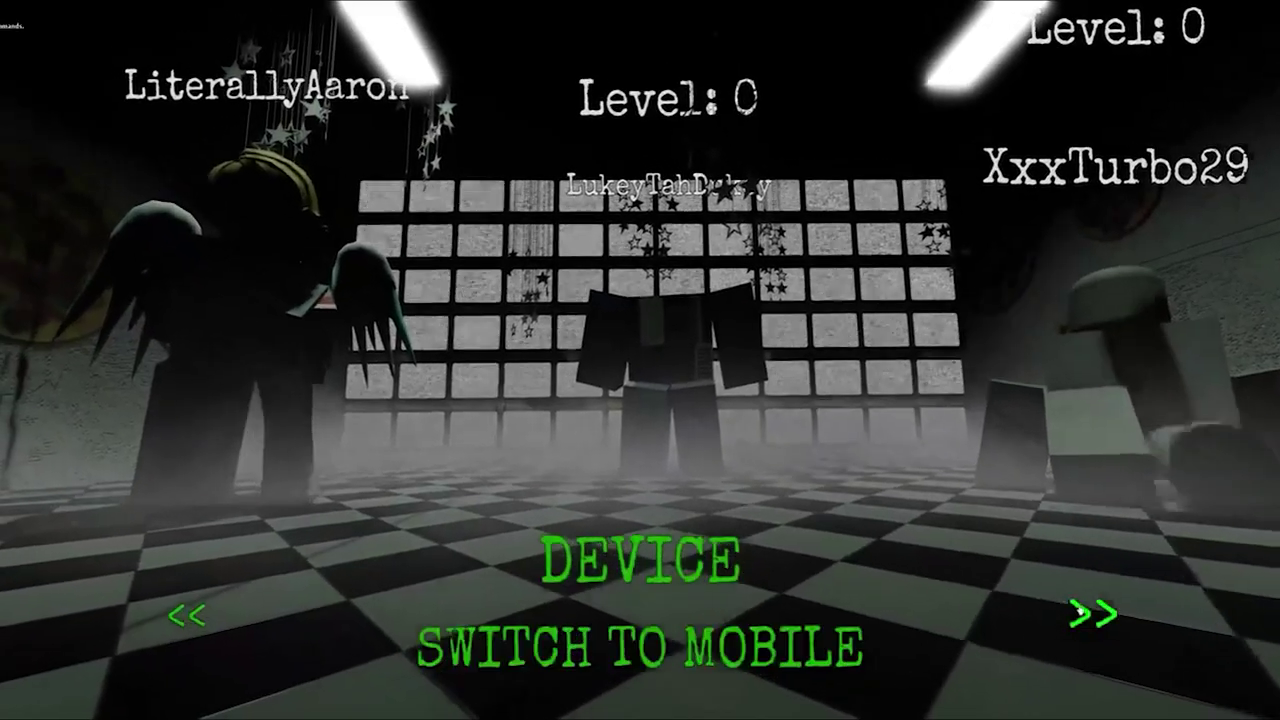
- Browse the game options up to the no-jumpscares setting, then return to the main menu
left_click(1093, 613)
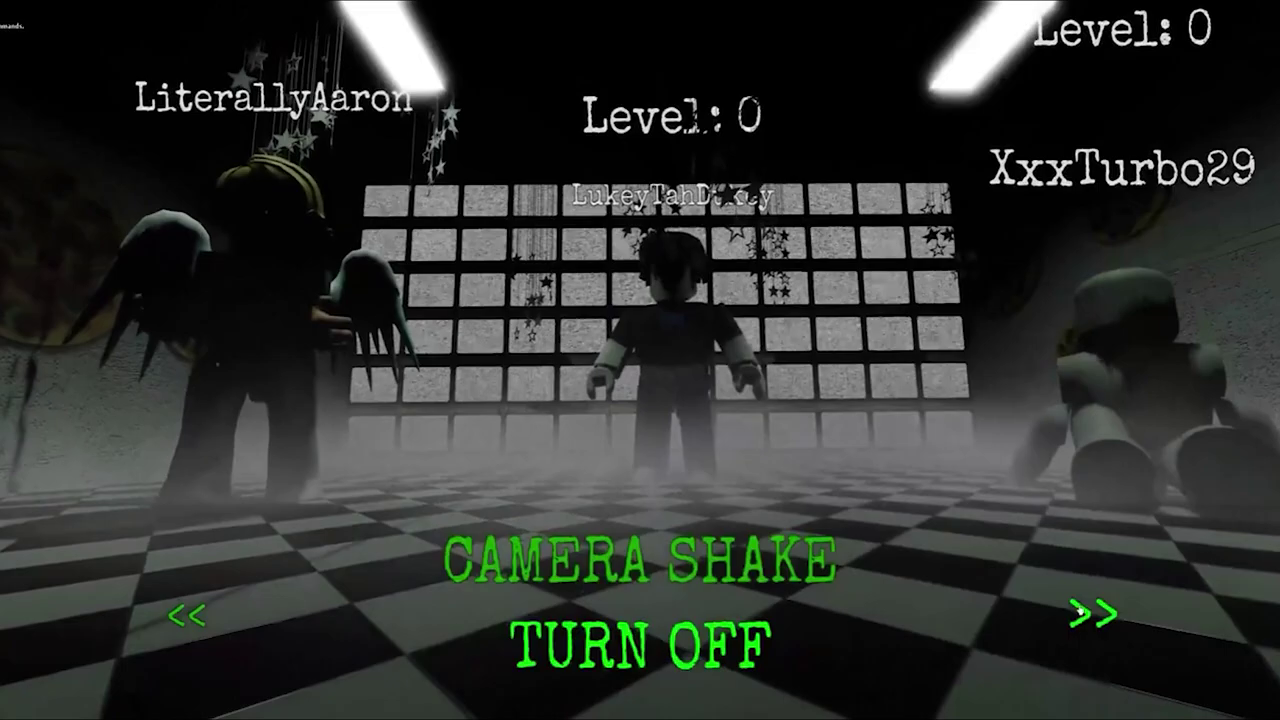
left_click(1093, 613)
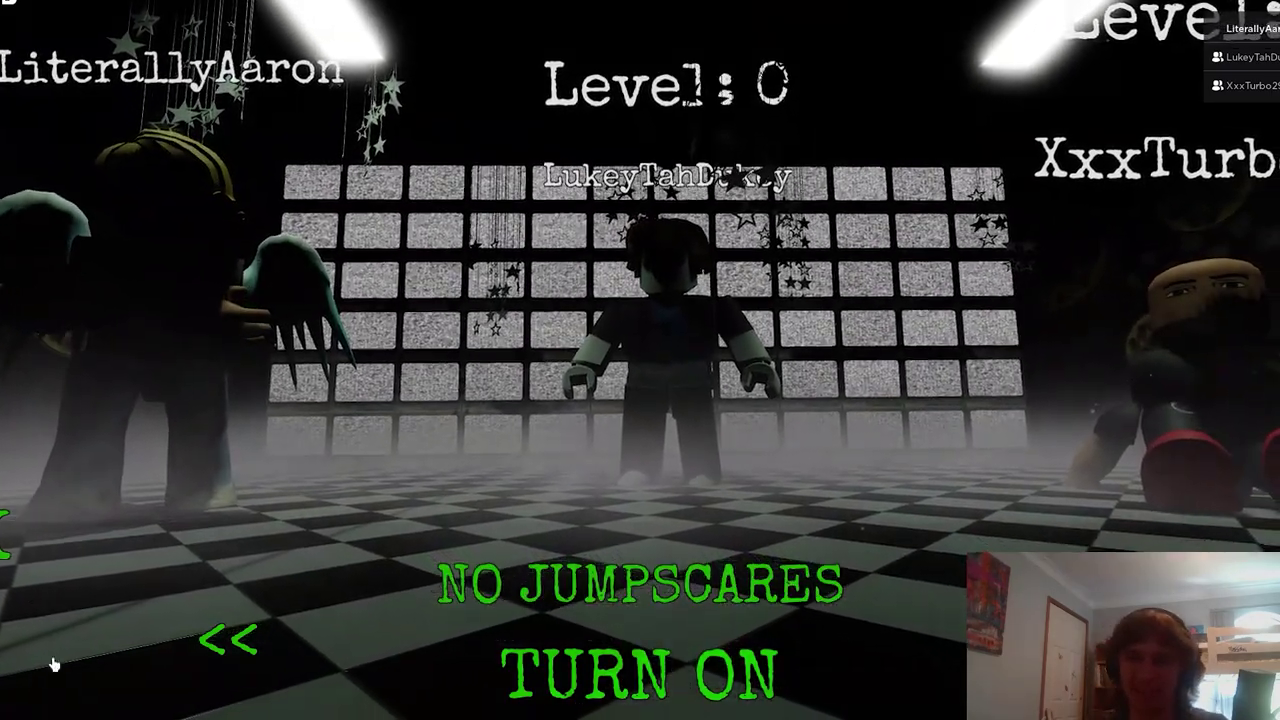
left_click(228, 640)
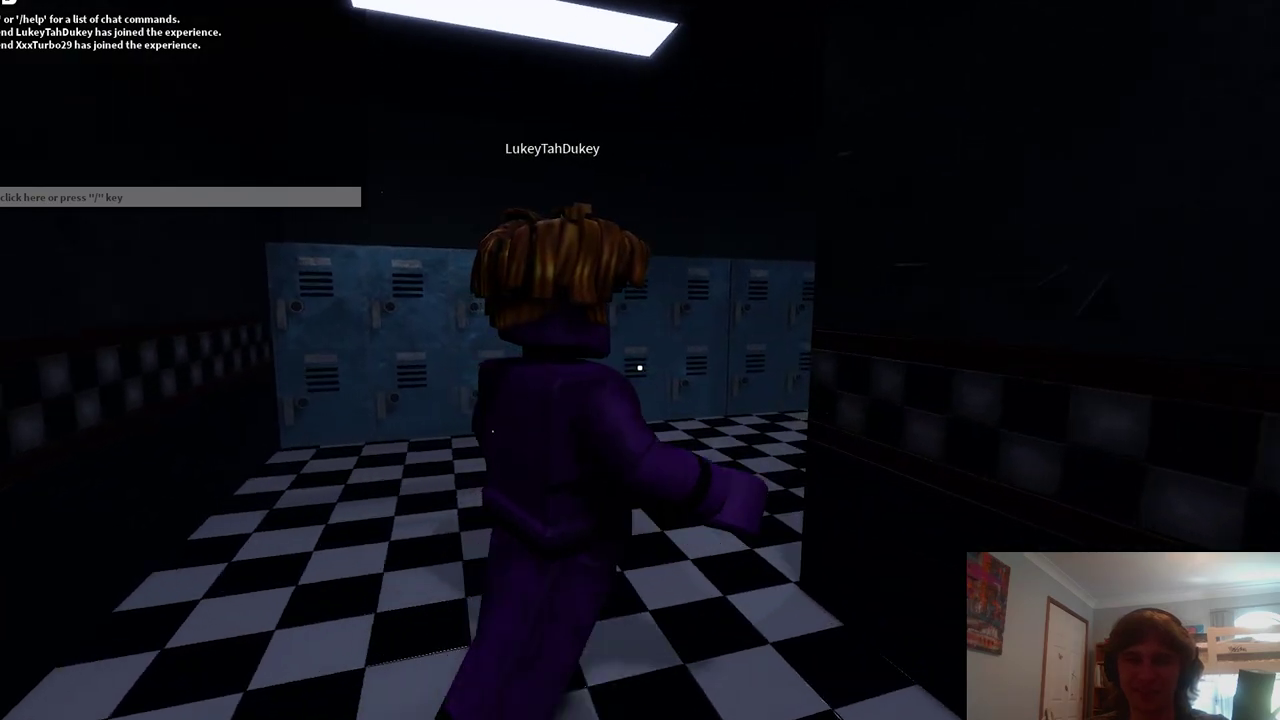
- Walk down the locker hallway, past the animatronic stage, to the party tables
key("w")
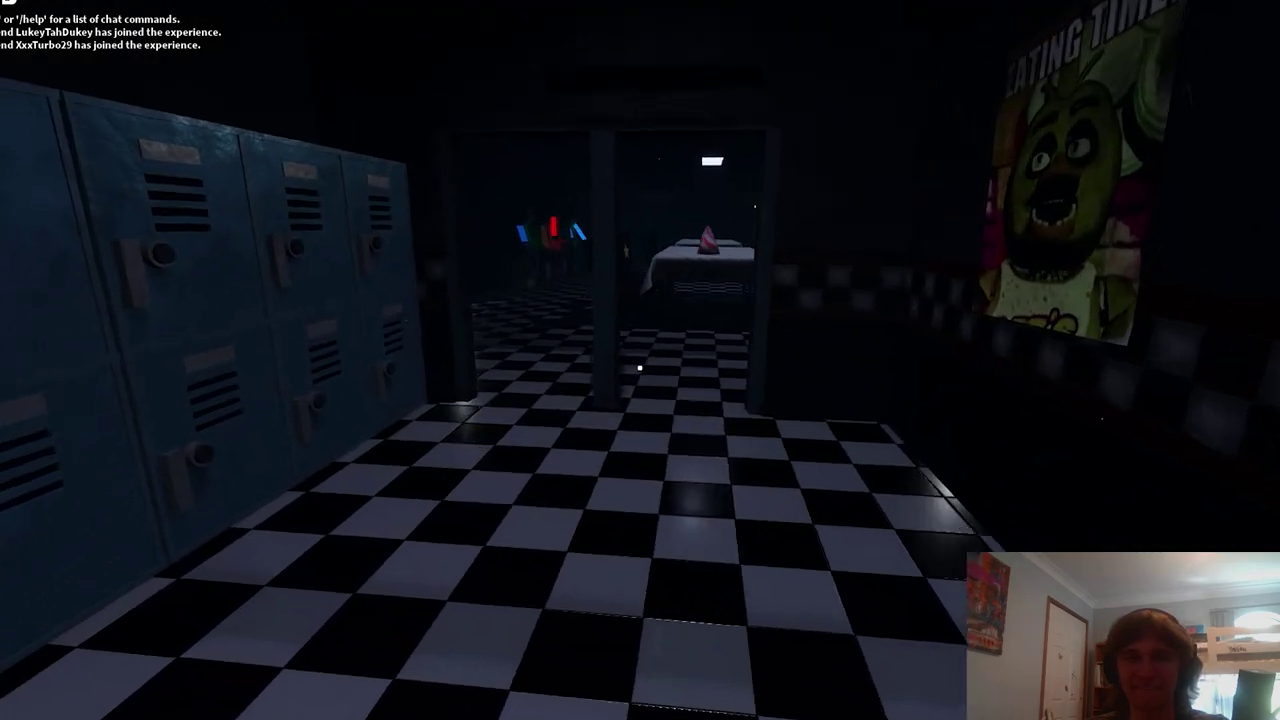
key("w")
key("w")
key("w")
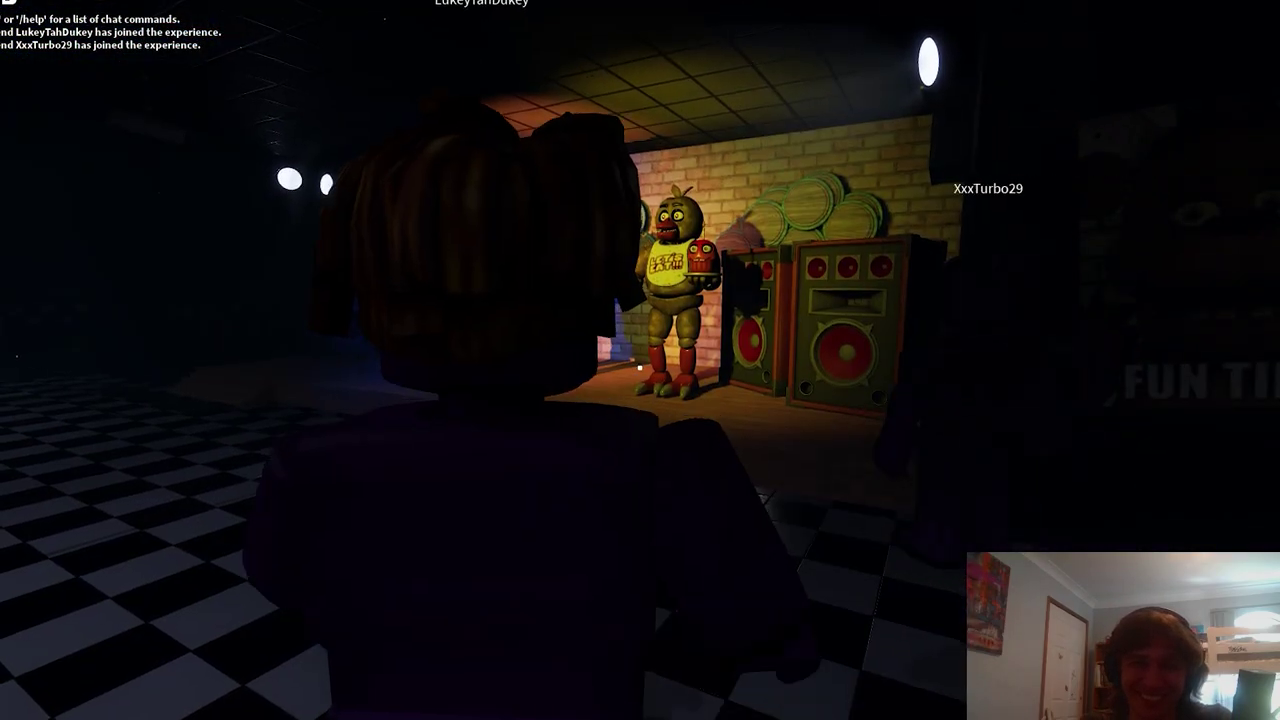
left_click_drag(640, 369, 640, 369)
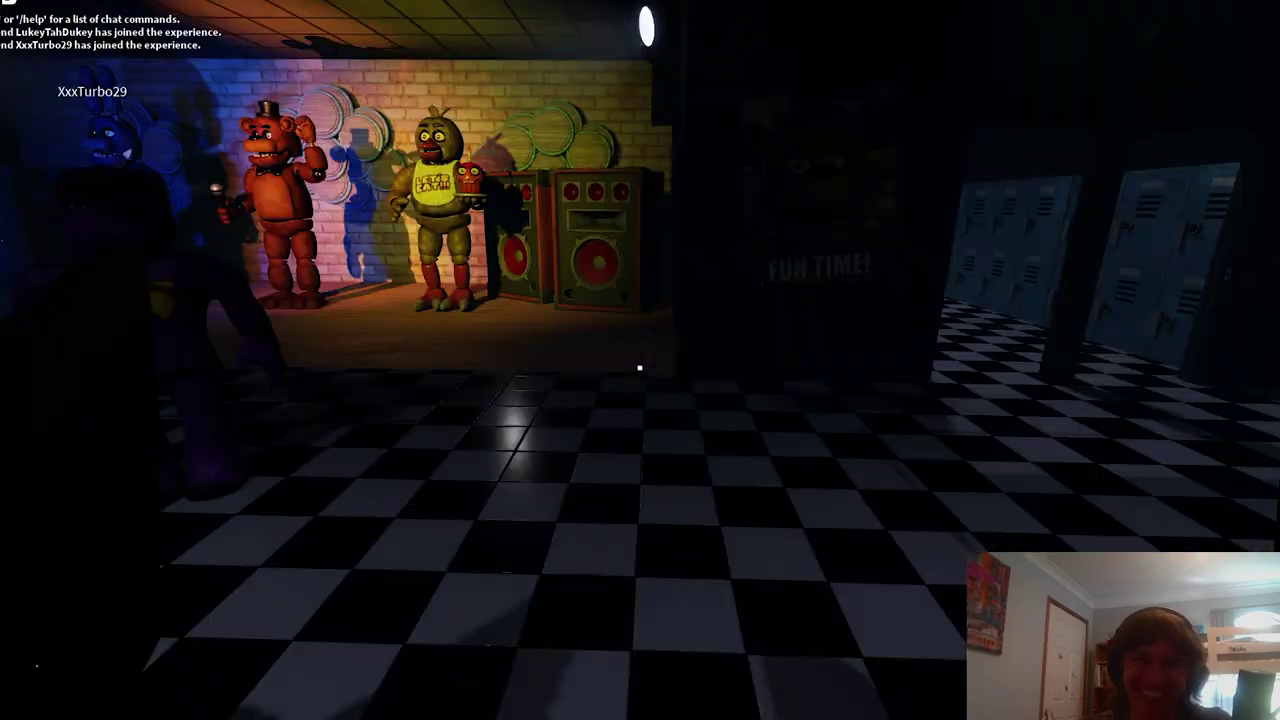
key("w")
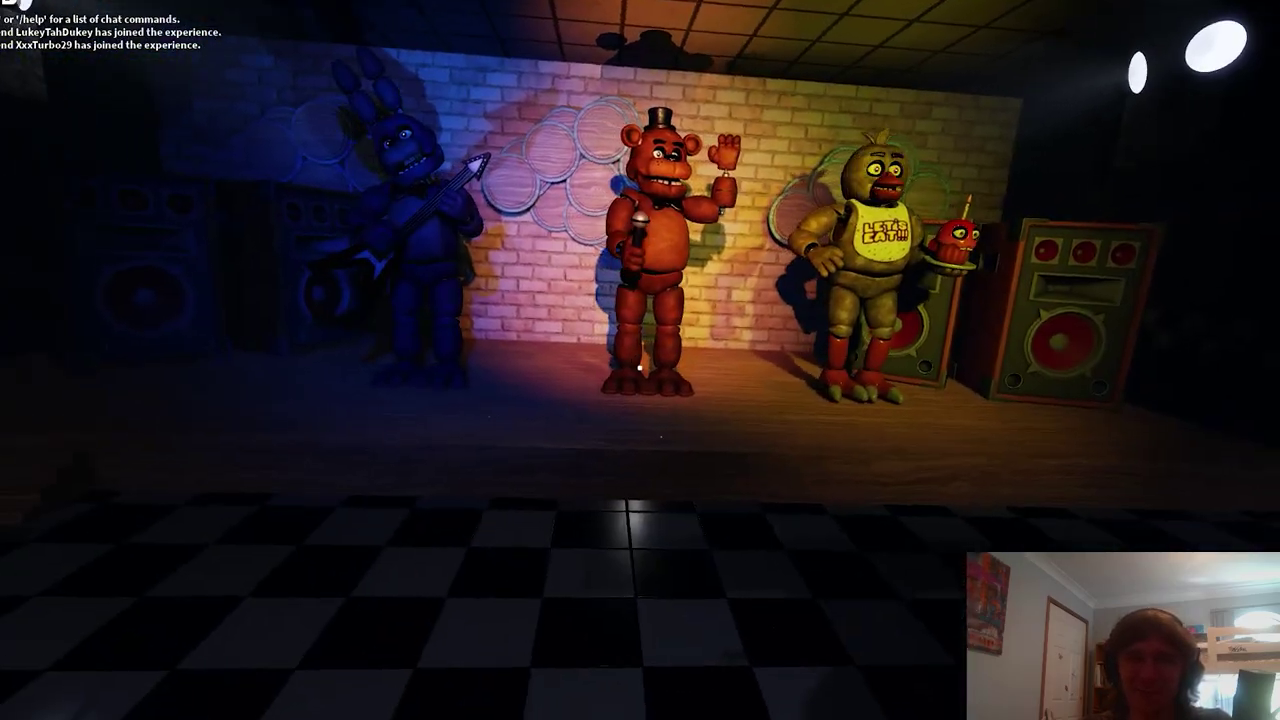
left_click_drag(640, 369, 640, 360)
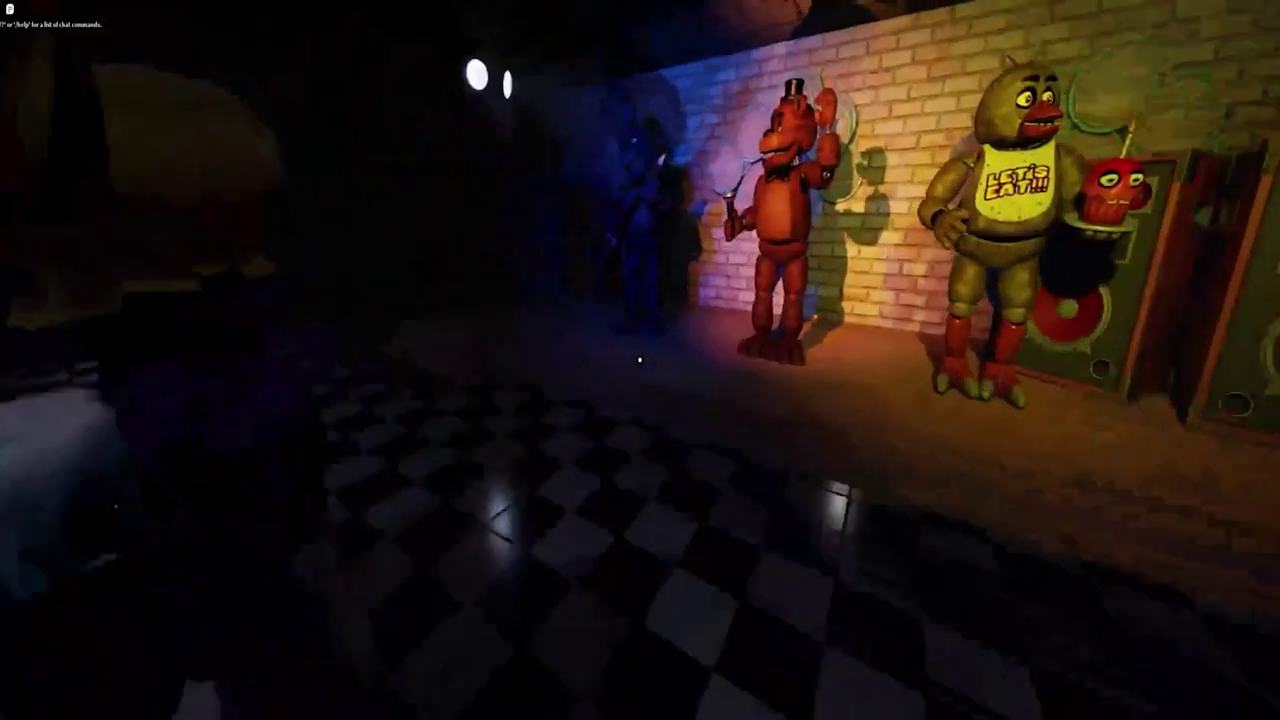
key("s")
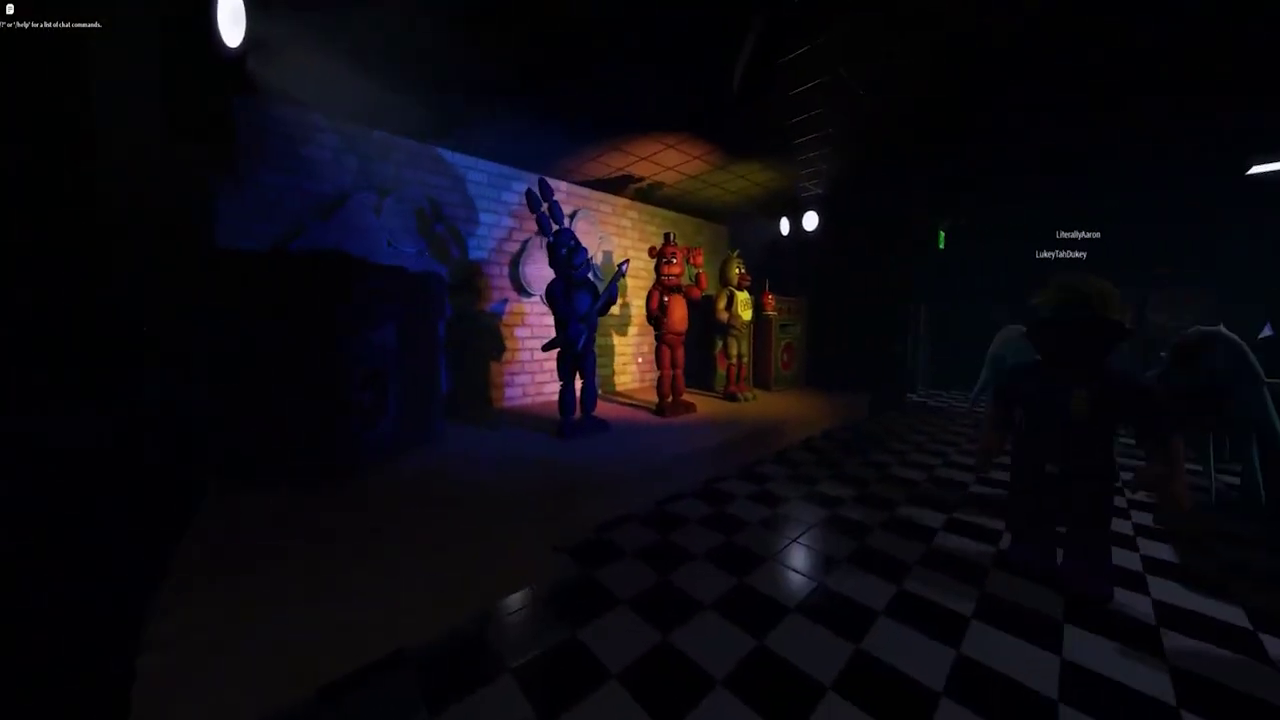
key("w")
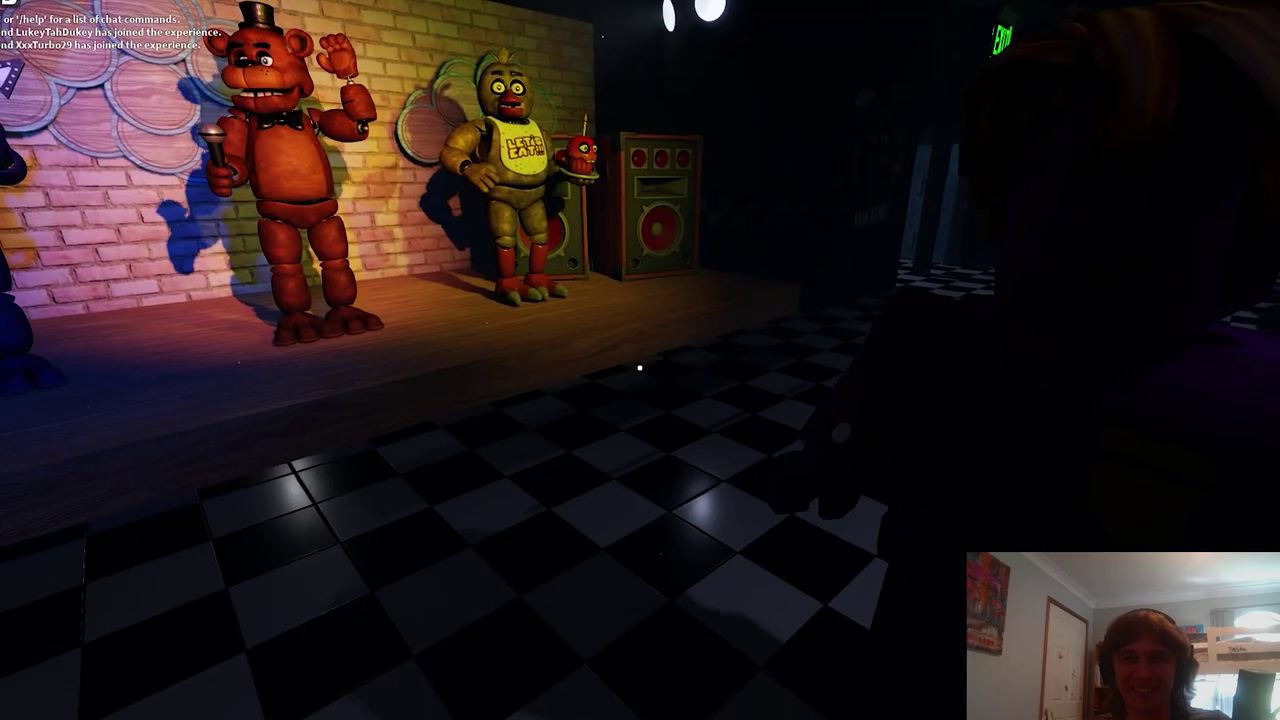
key("w")
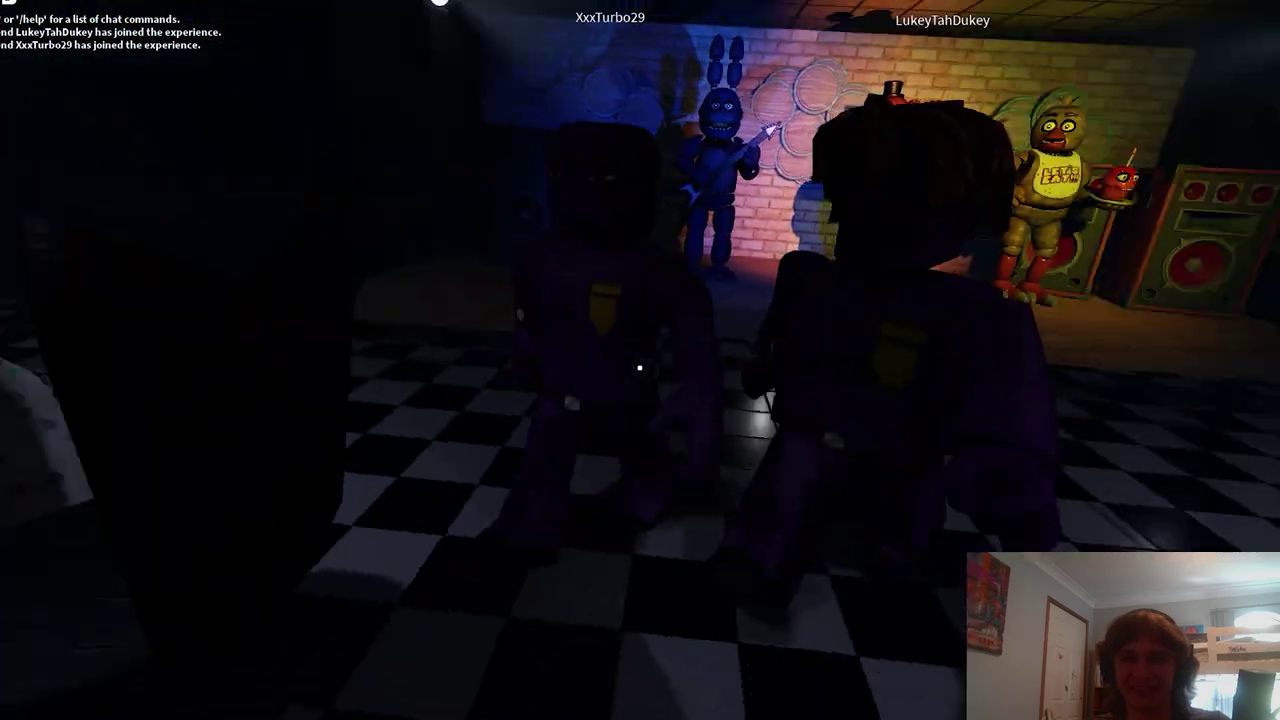
key("w")
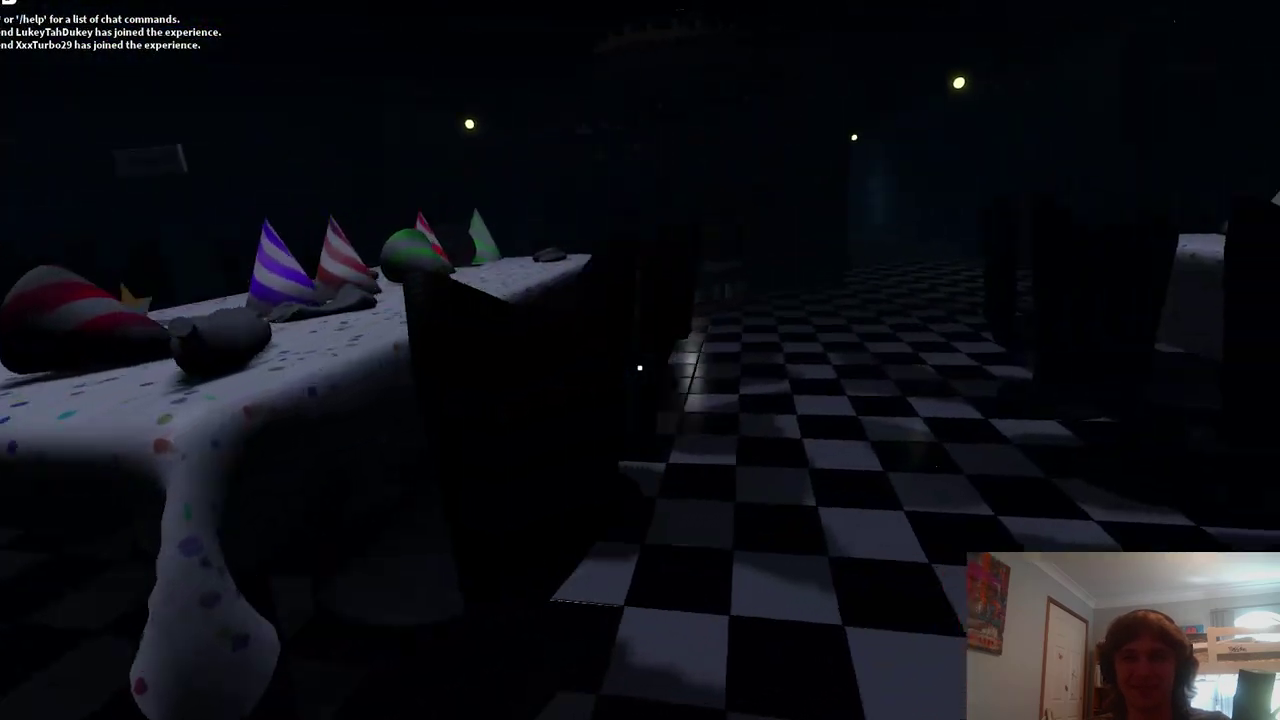
key("w")
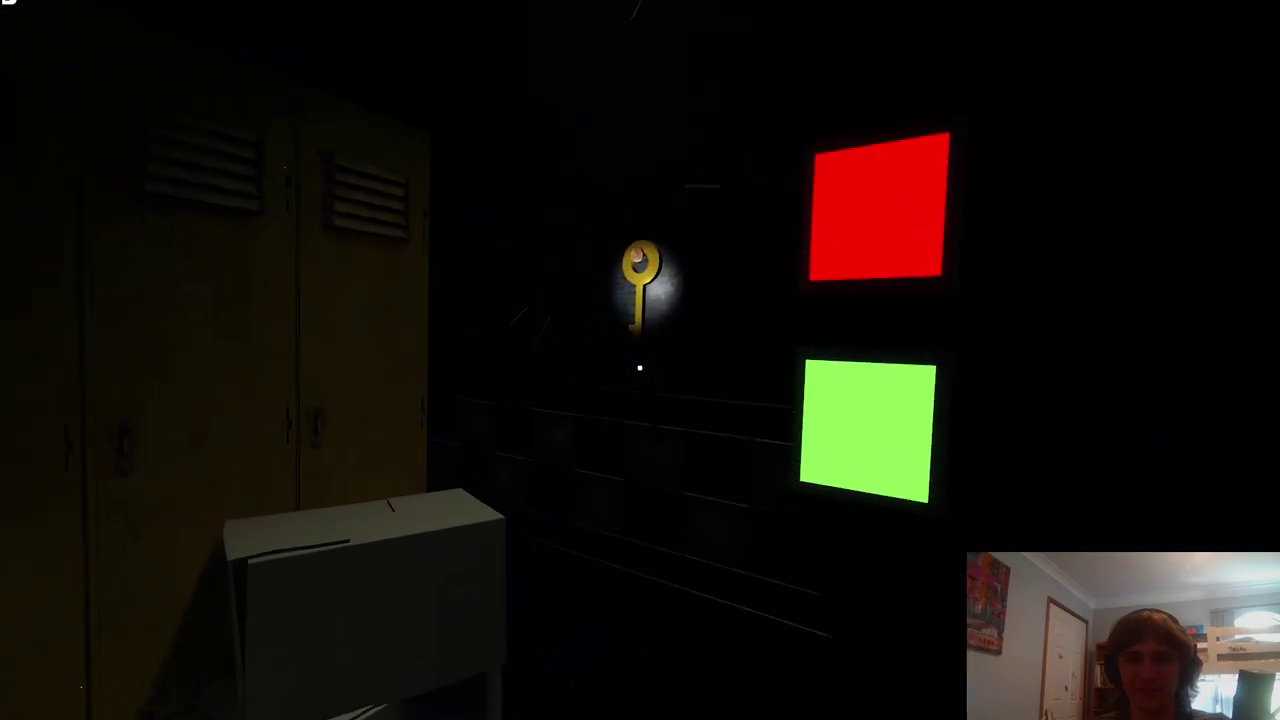
- Walk up to the golden key, try grabbing it, and turn away
key("w")
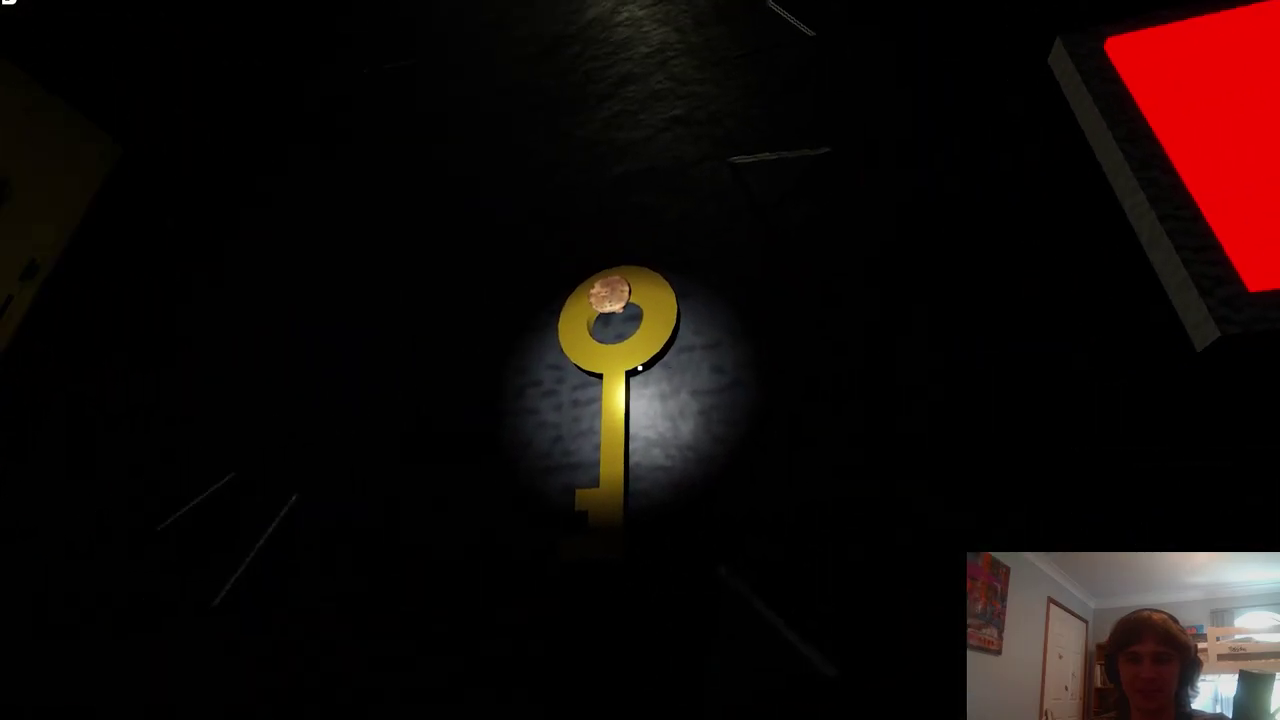
key("w")
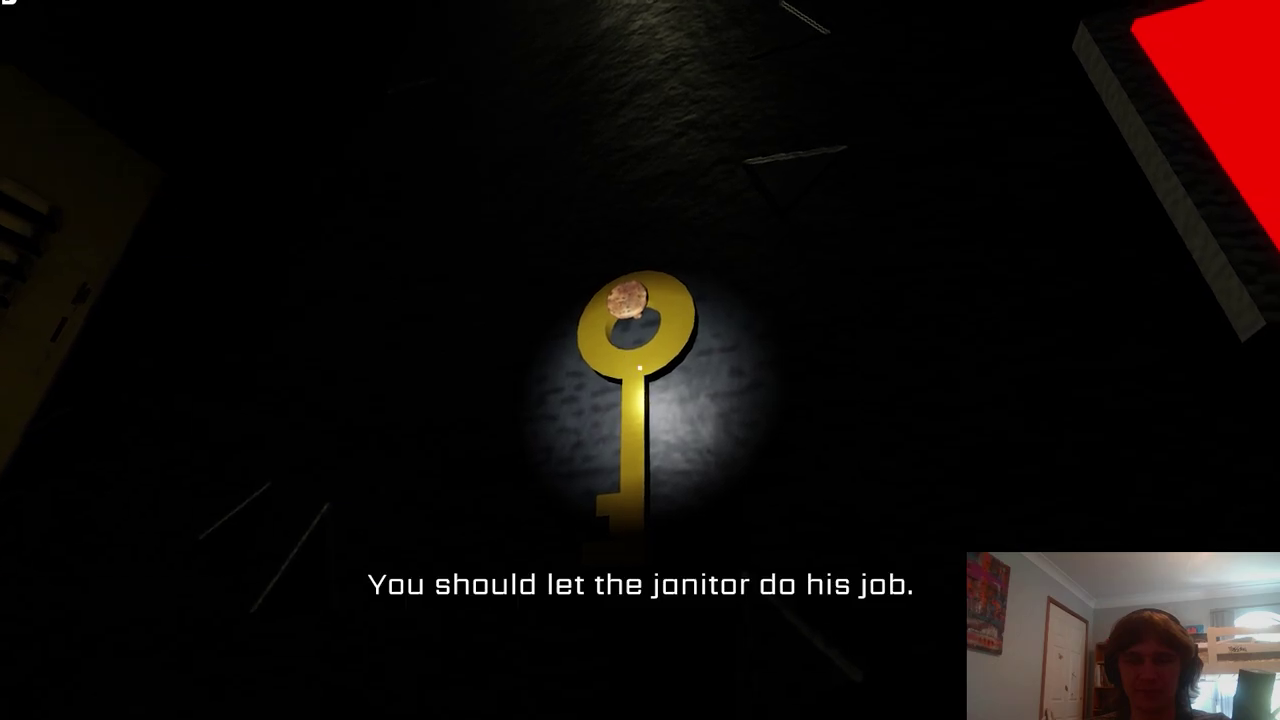
left_click_drag(640, 368, 640, 368)
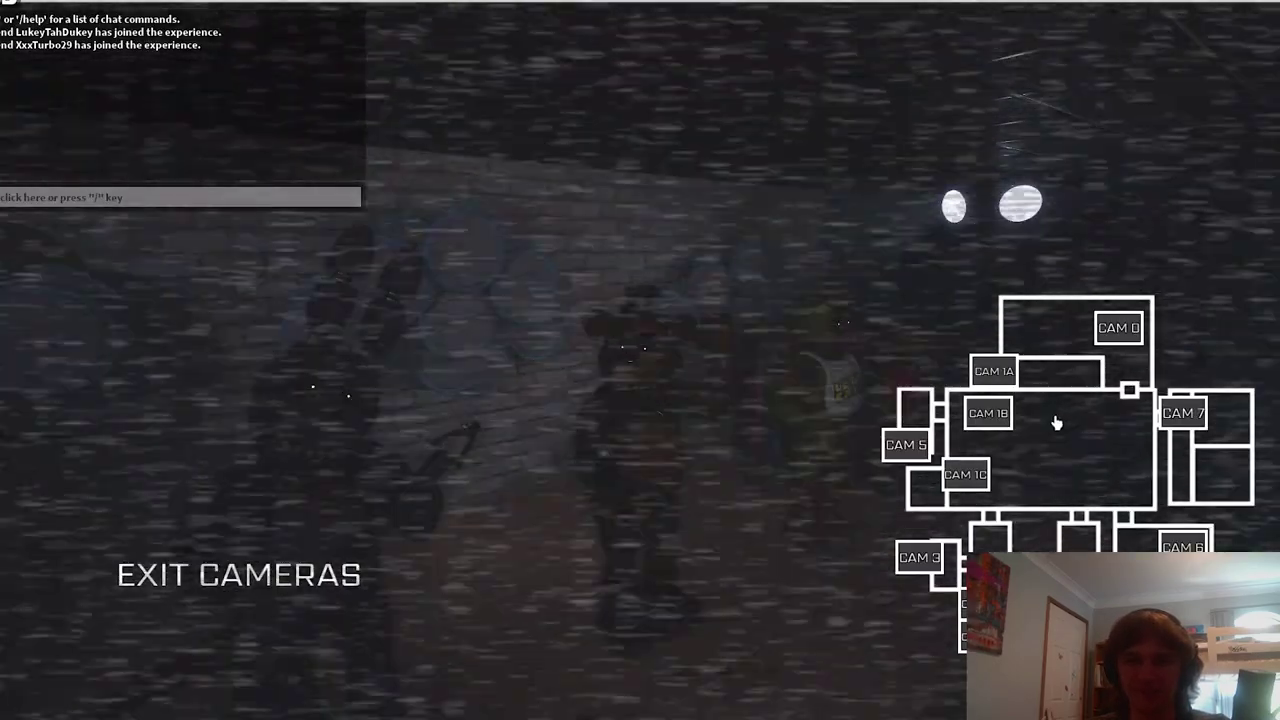
key("Escape")
key("Escape")
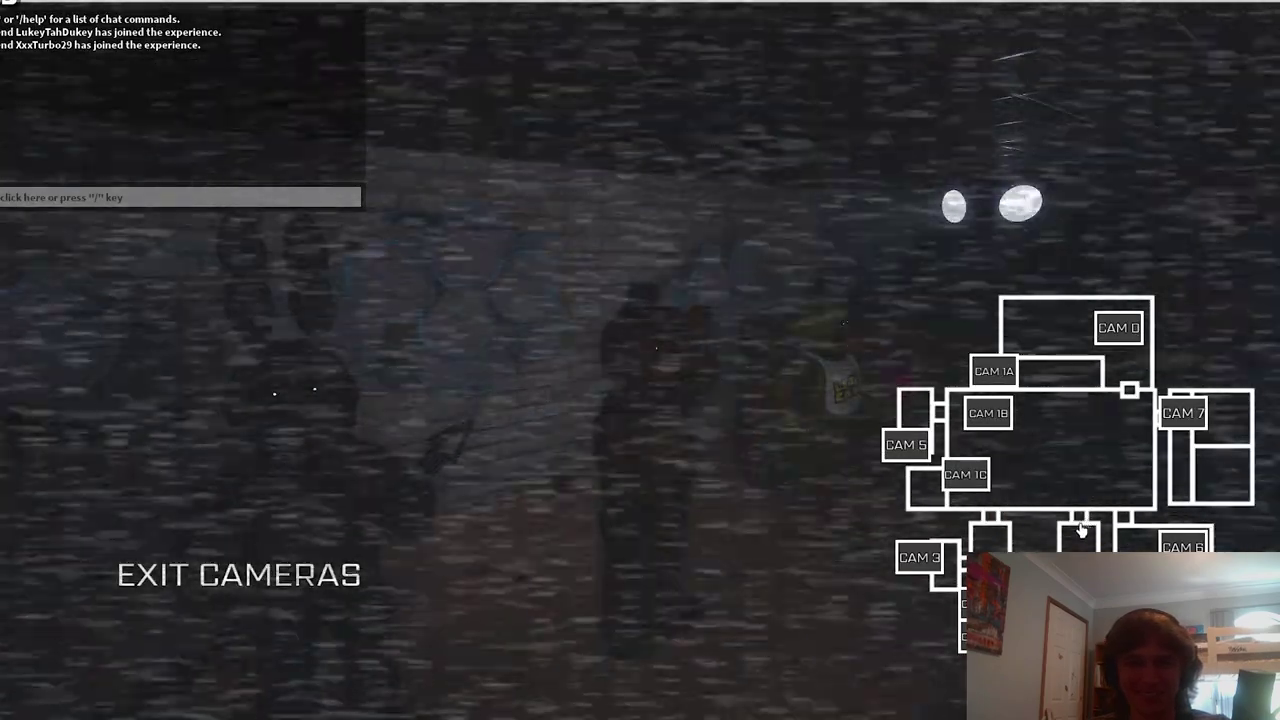
- Exit, reopen and exit the security cameras, then face the red and green wall buttons
left_click(239, 574)
left_click(540, 390)
left_click(239, 574)
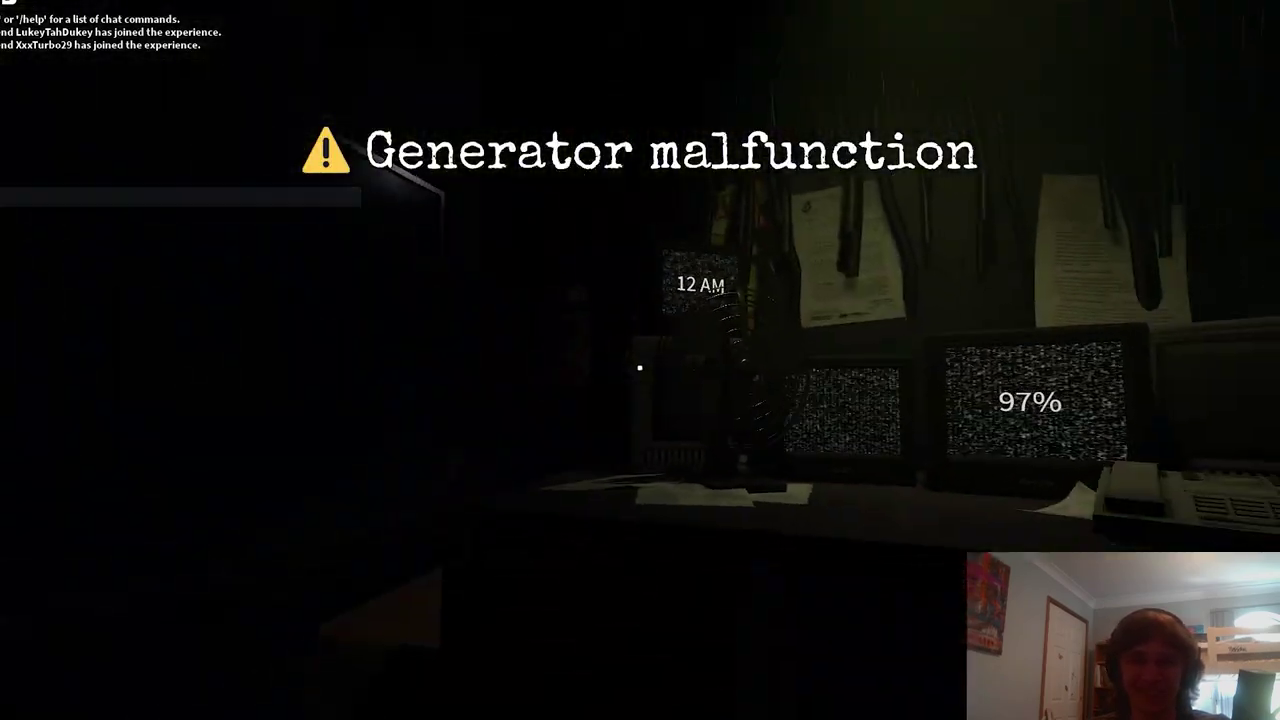
left_click_drag(639, 369, 639, 369)
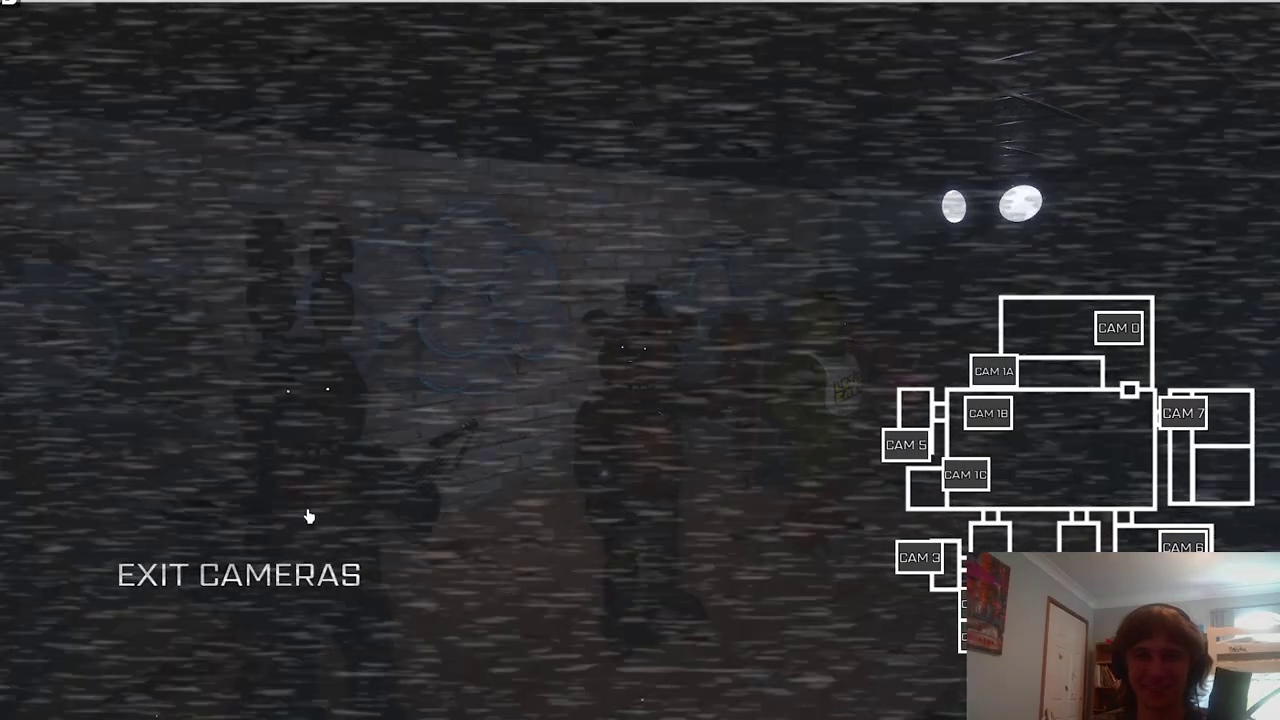
- Exit the security camera map to head for the janitor's note
left_click(239, 574)
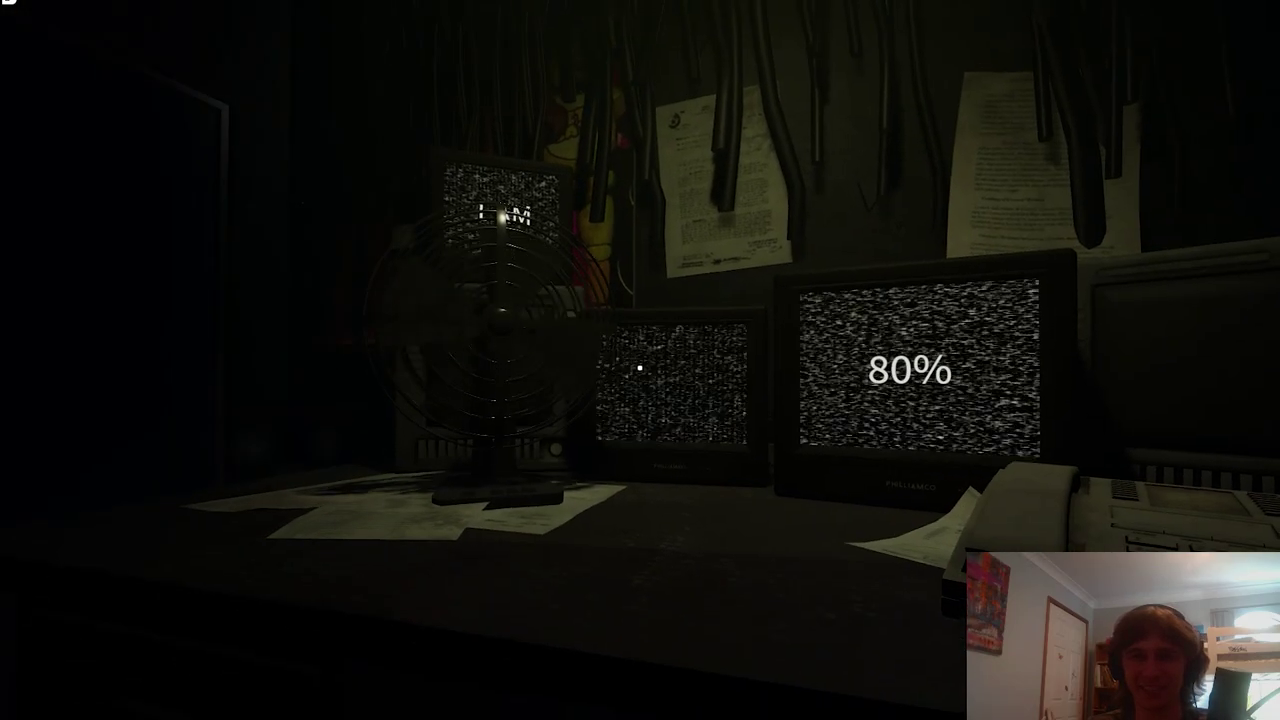
- Walk from the office through the dark corridor into the checkered dining room
left_click(640, 368)
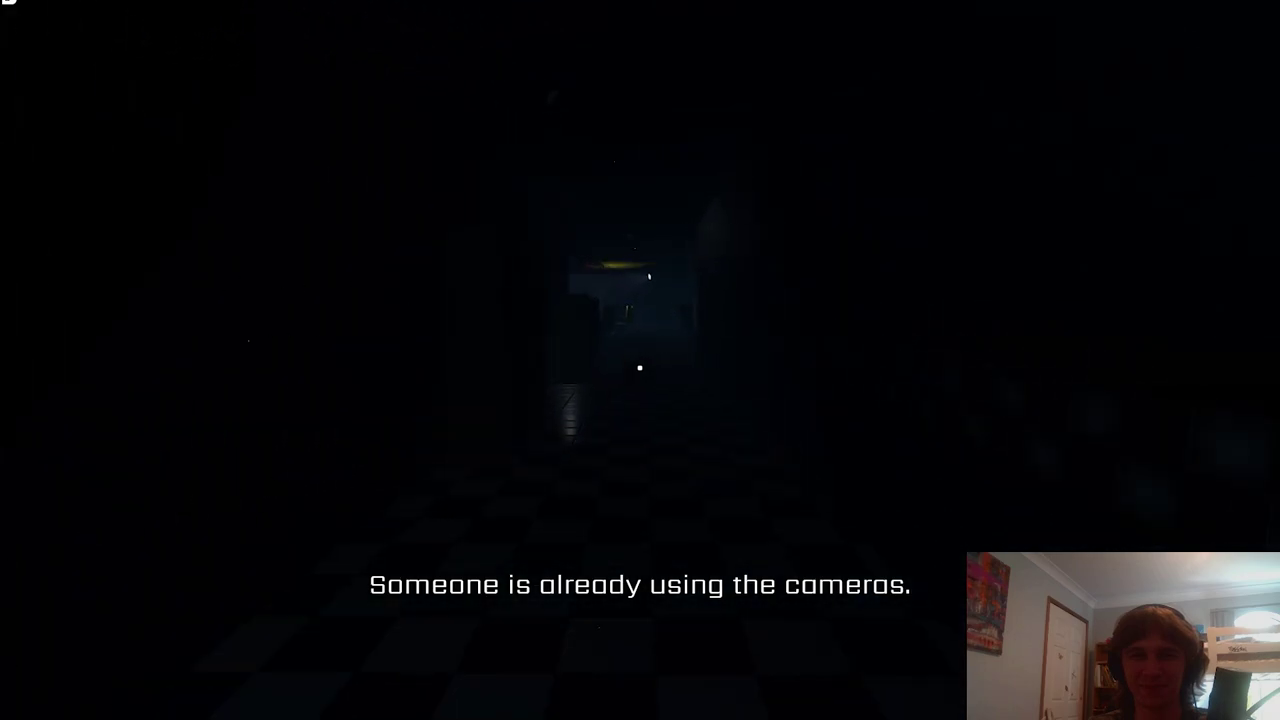
key("w")
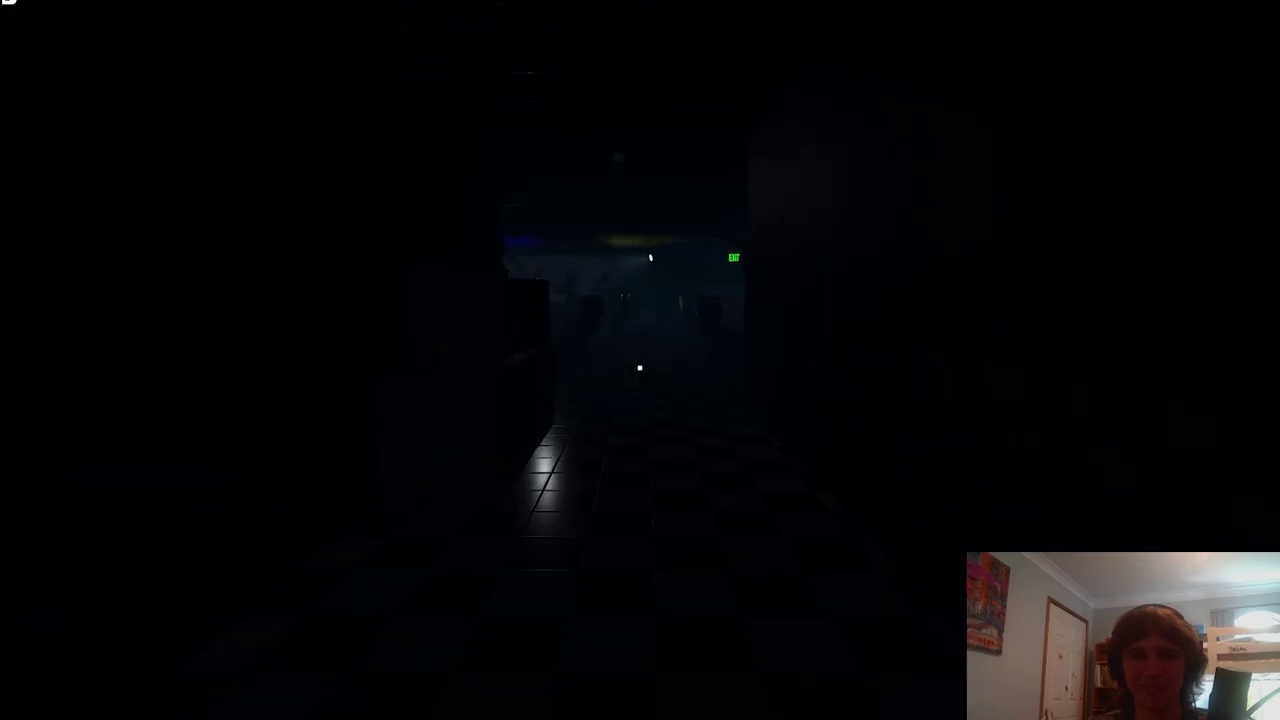
key("w")
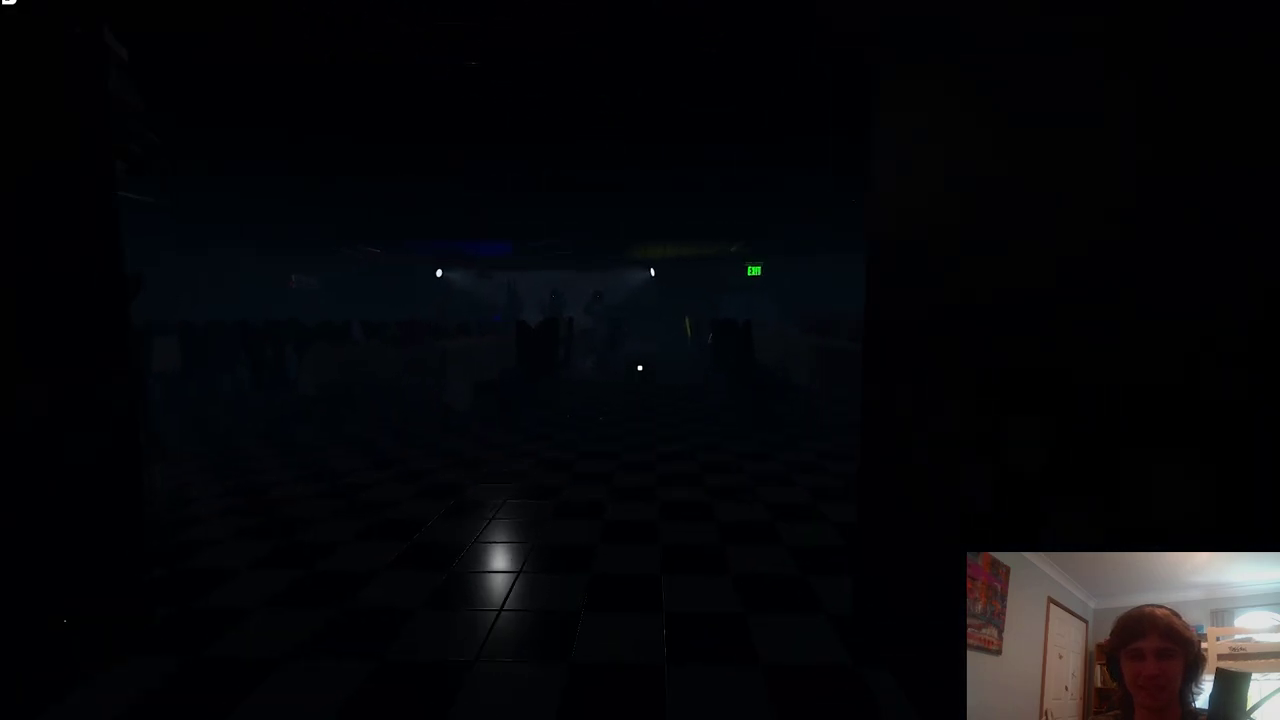
key("w")
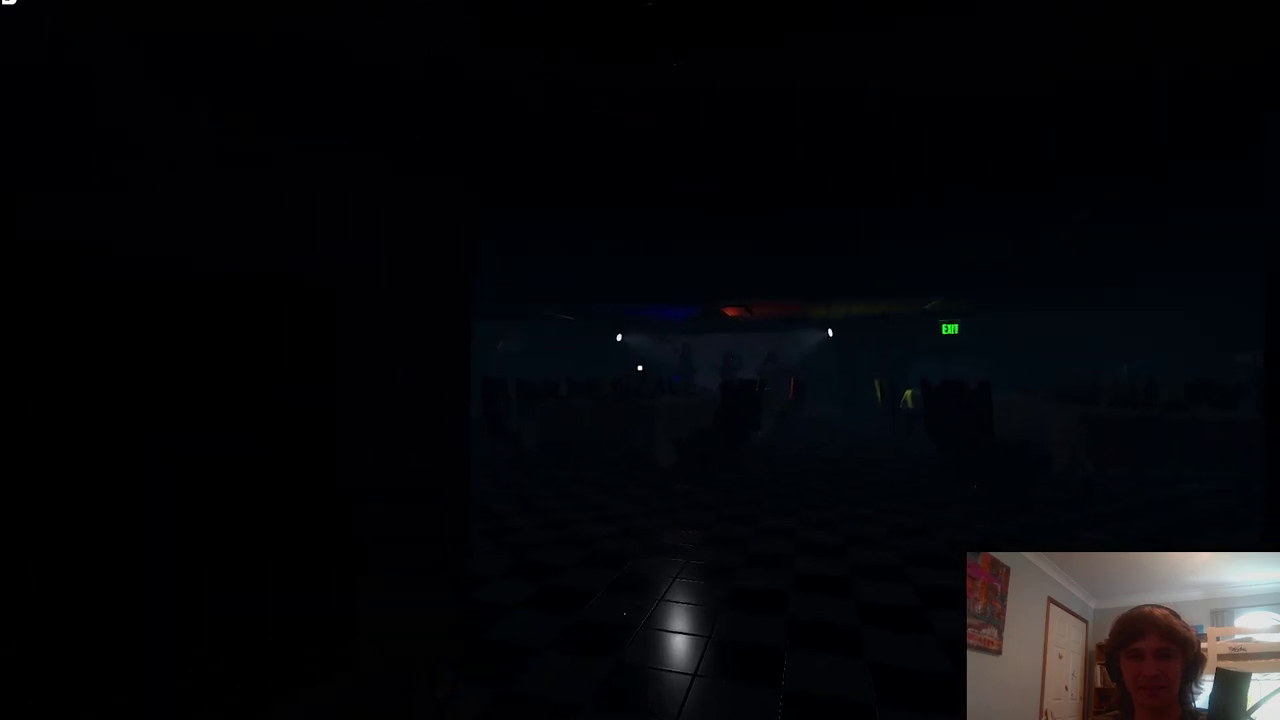
key("w")
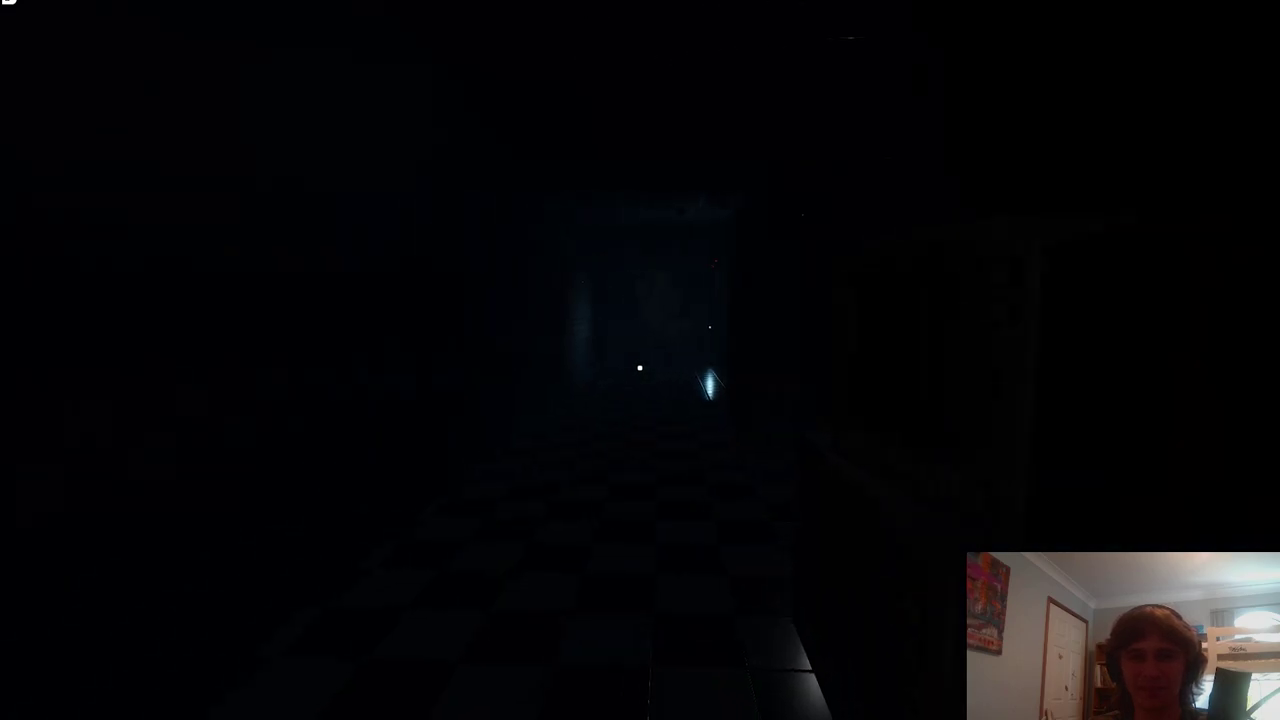
key("w")
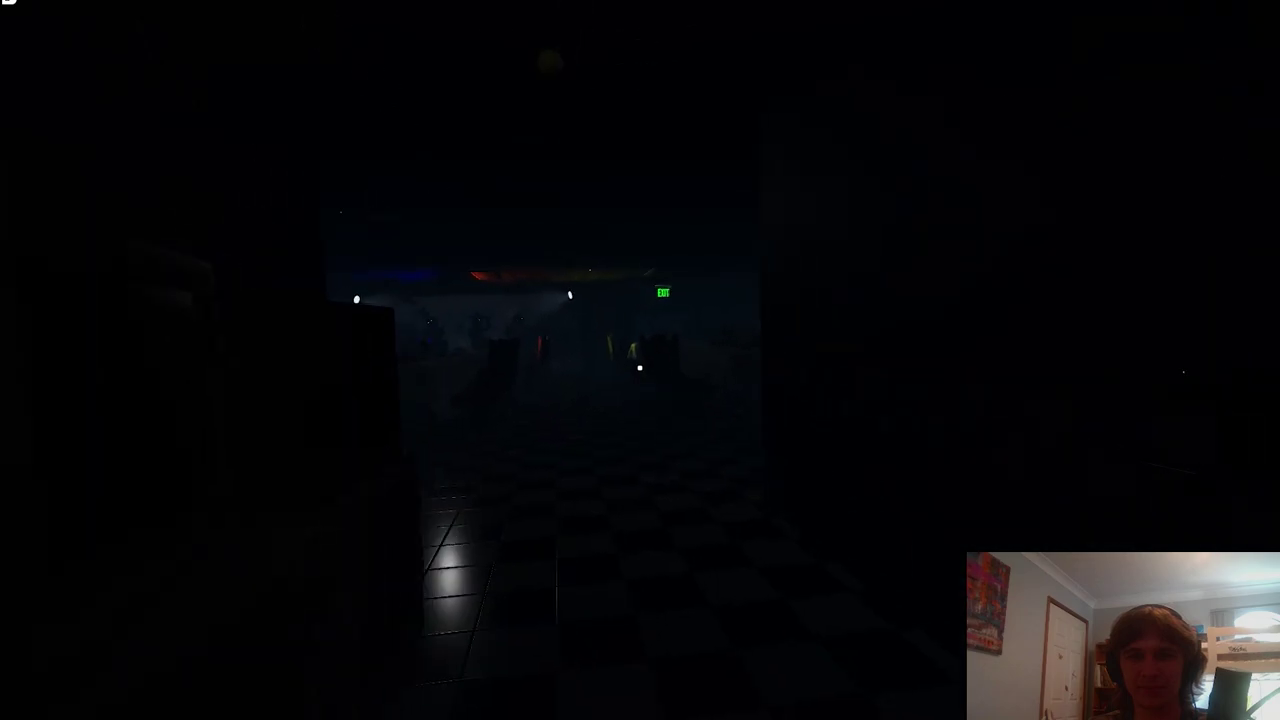
key("w")
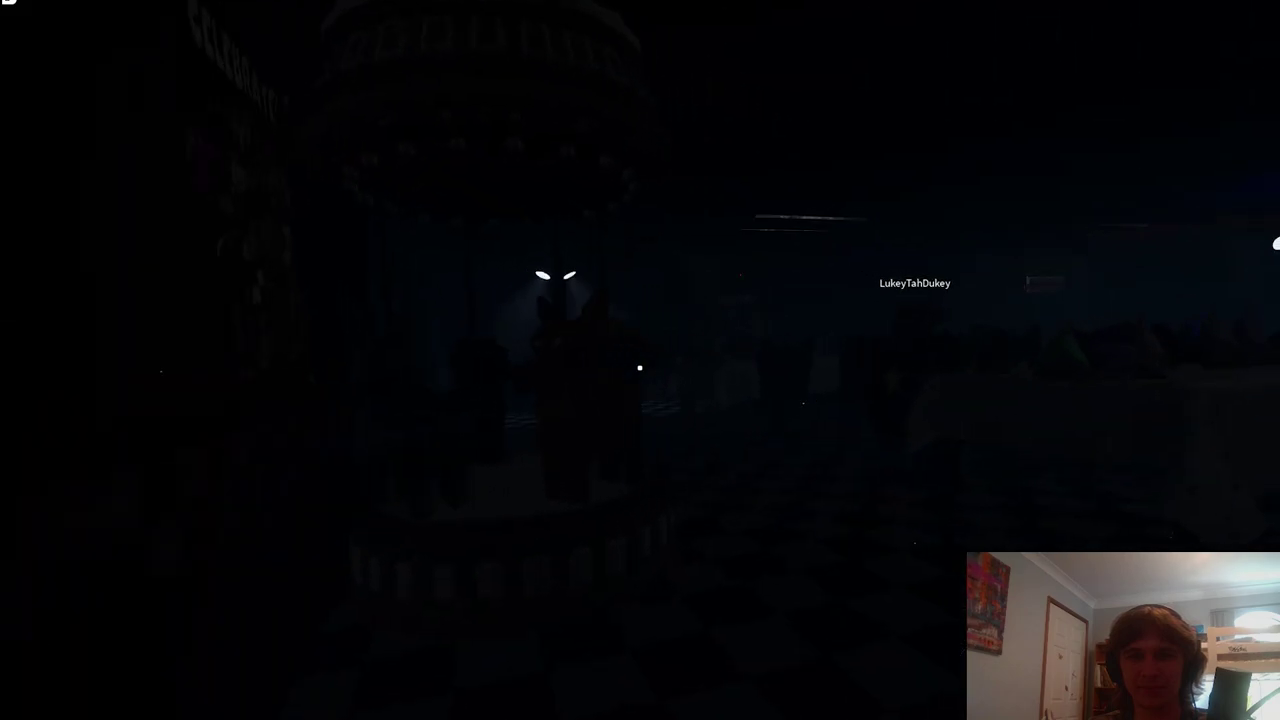
key("w")
key("w")
key("w")
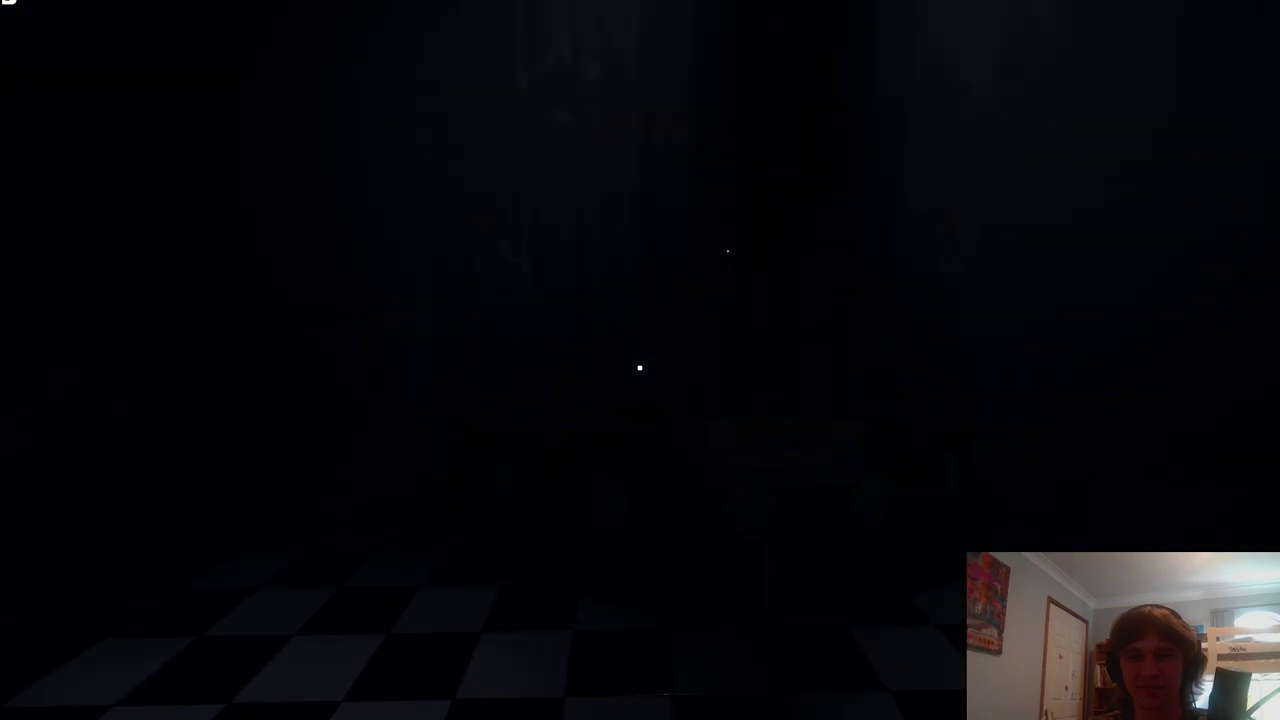
- Walk between the 'E Clean' party tables and through the far doorway to the office monitors
key("w")
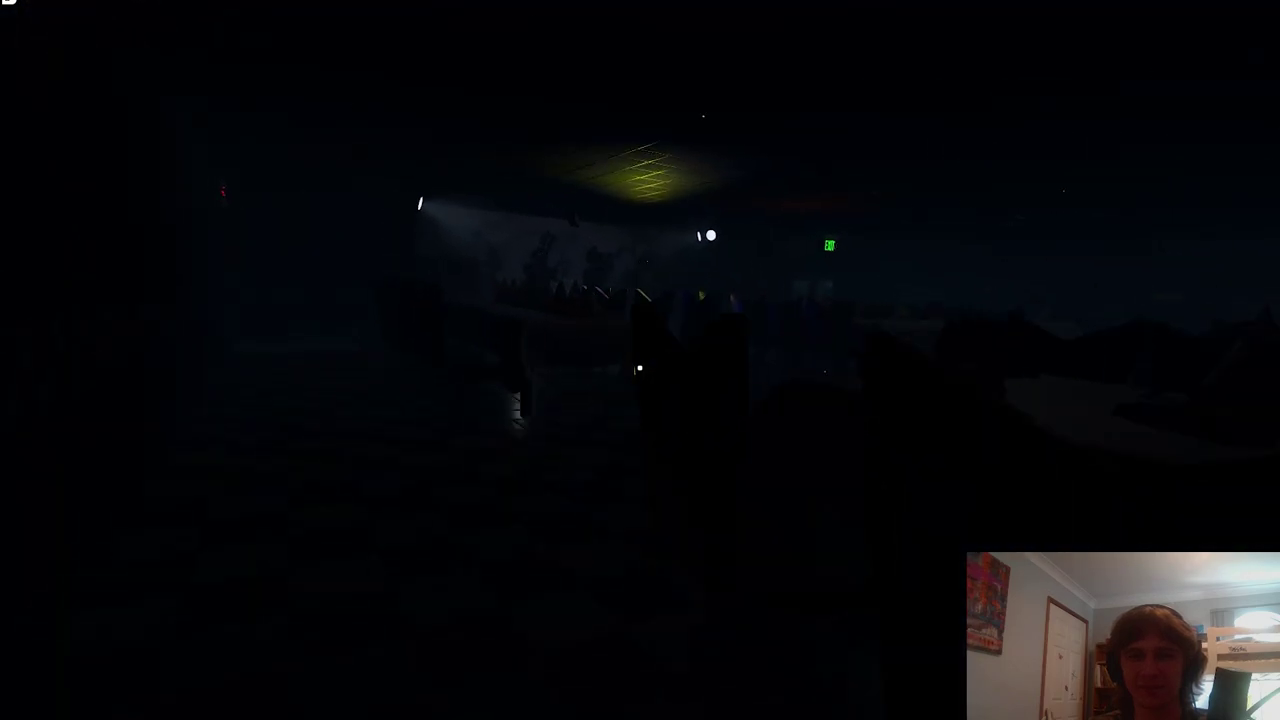
key("w")
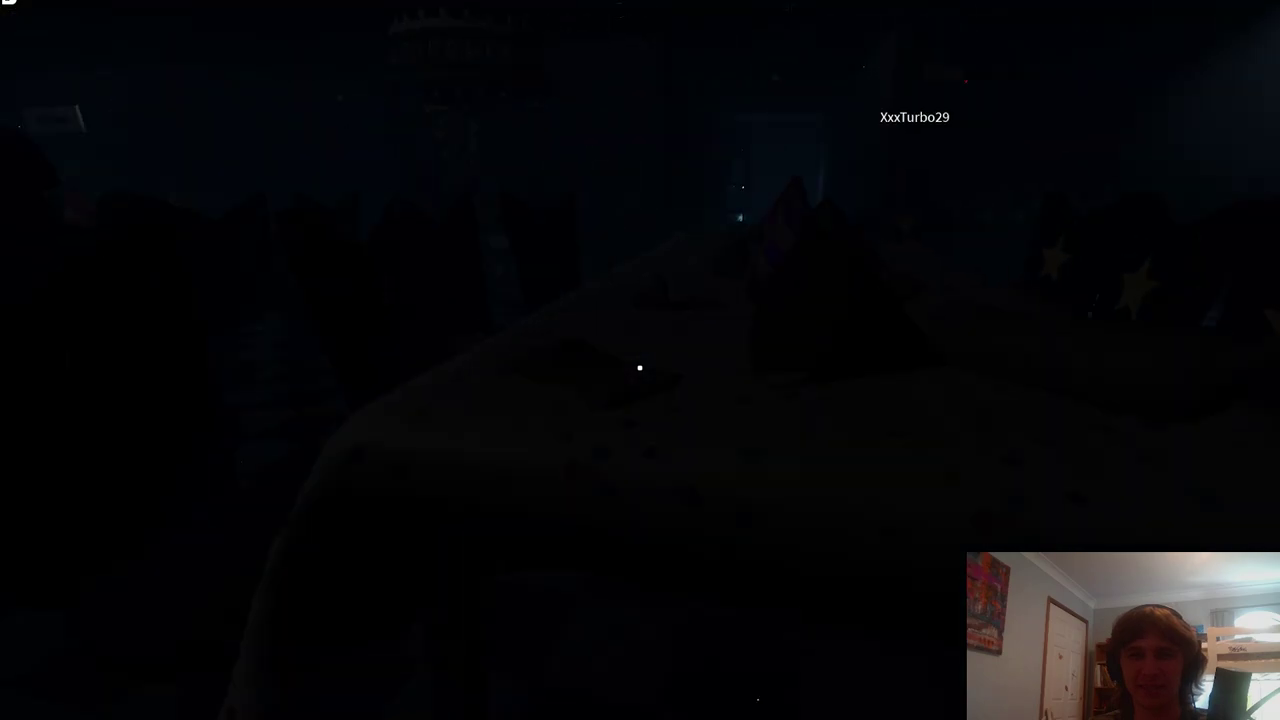
key("w")
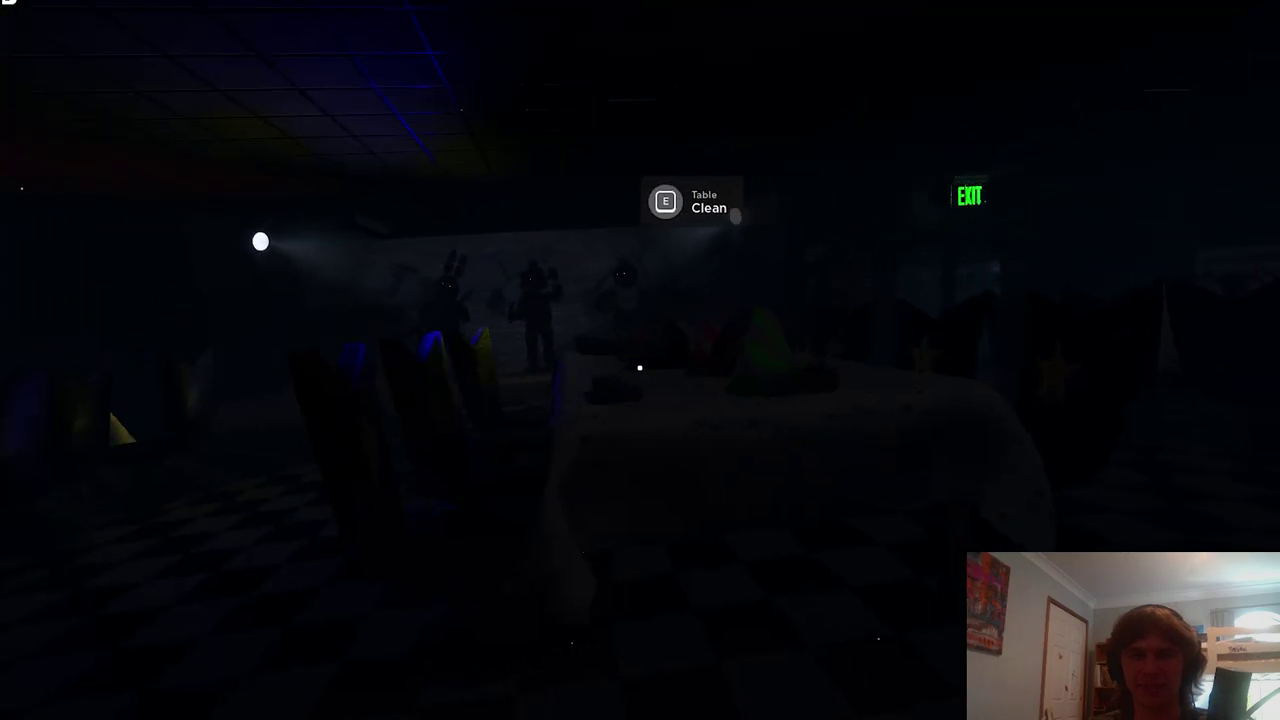
key("w")
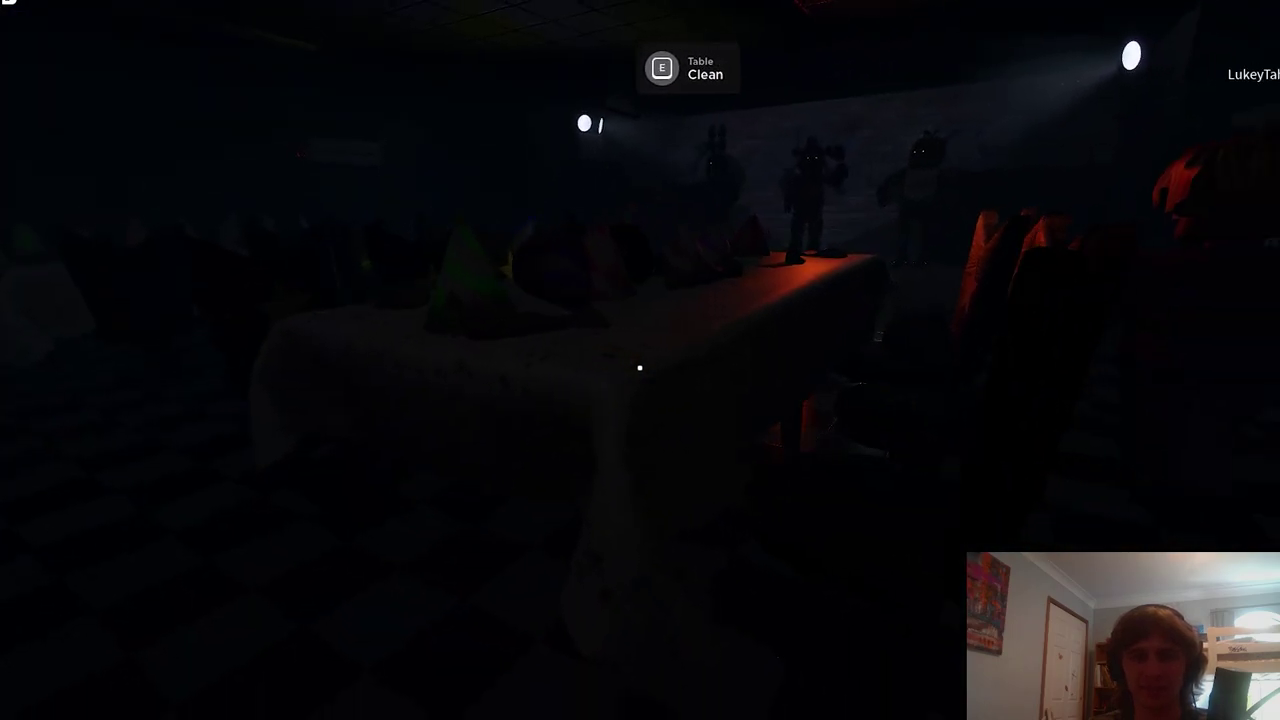
key("w")
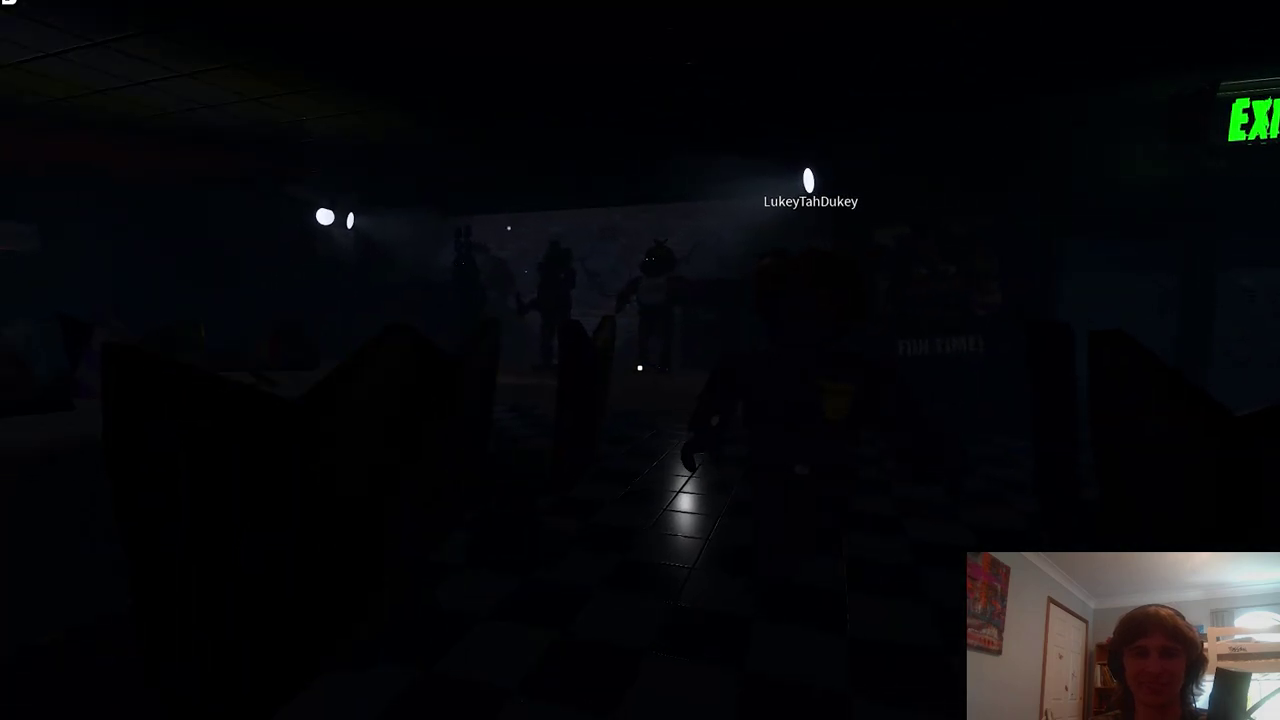
key("w")
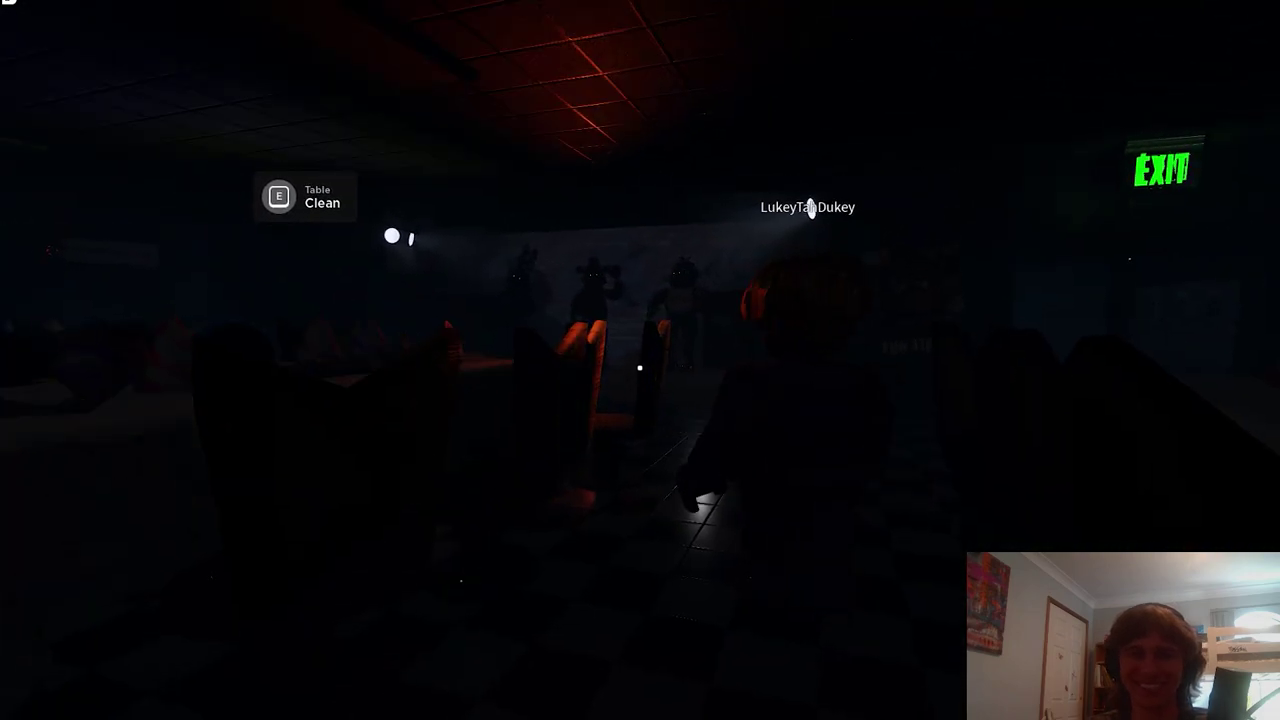
key("w")
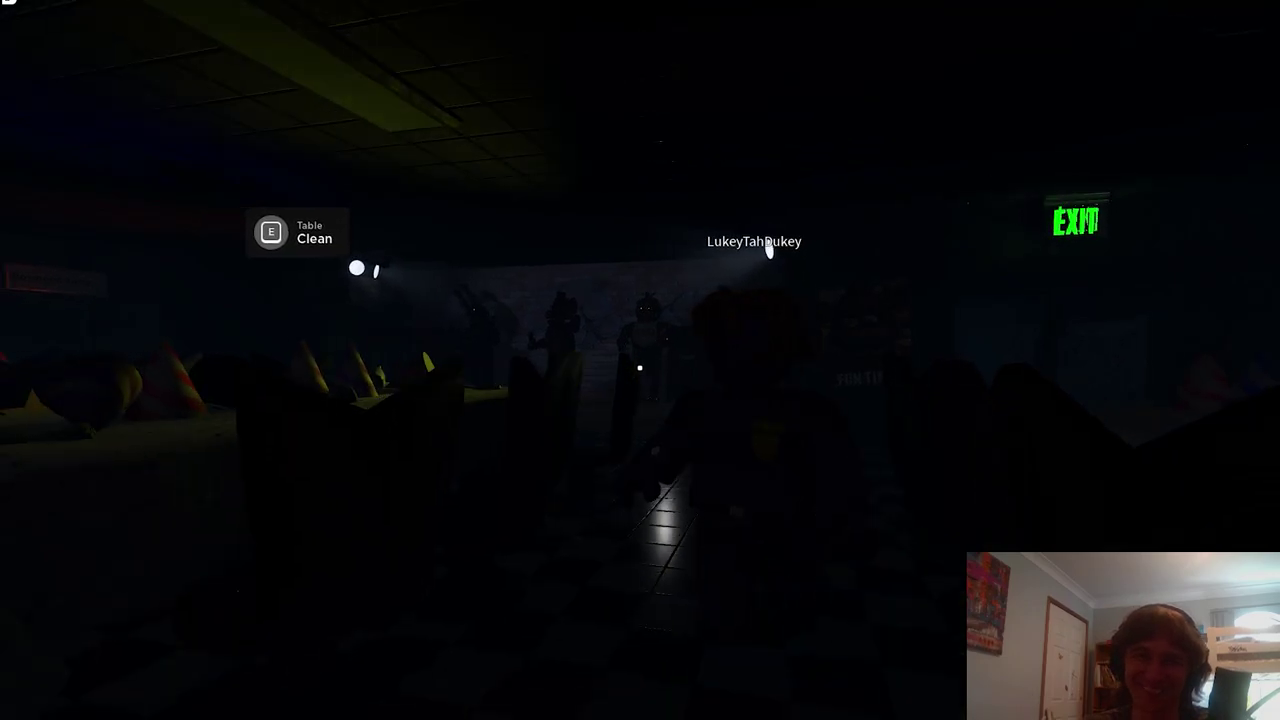
key("w")
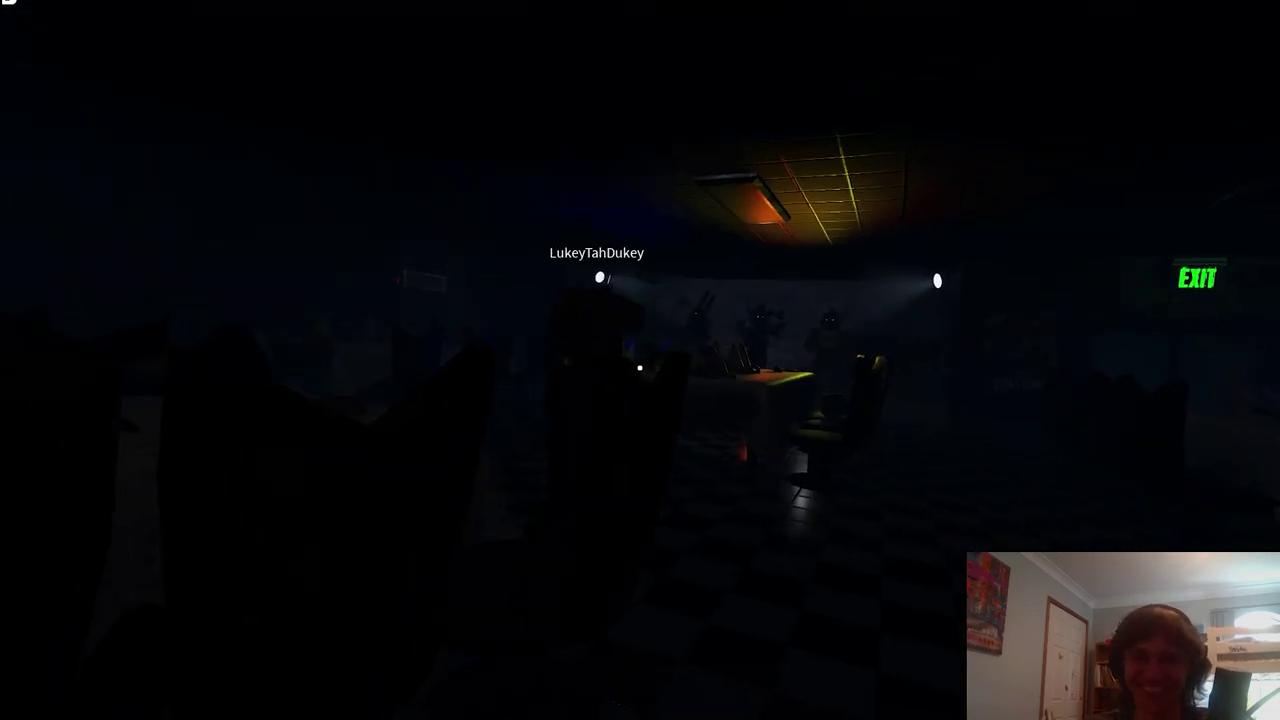
key("w")
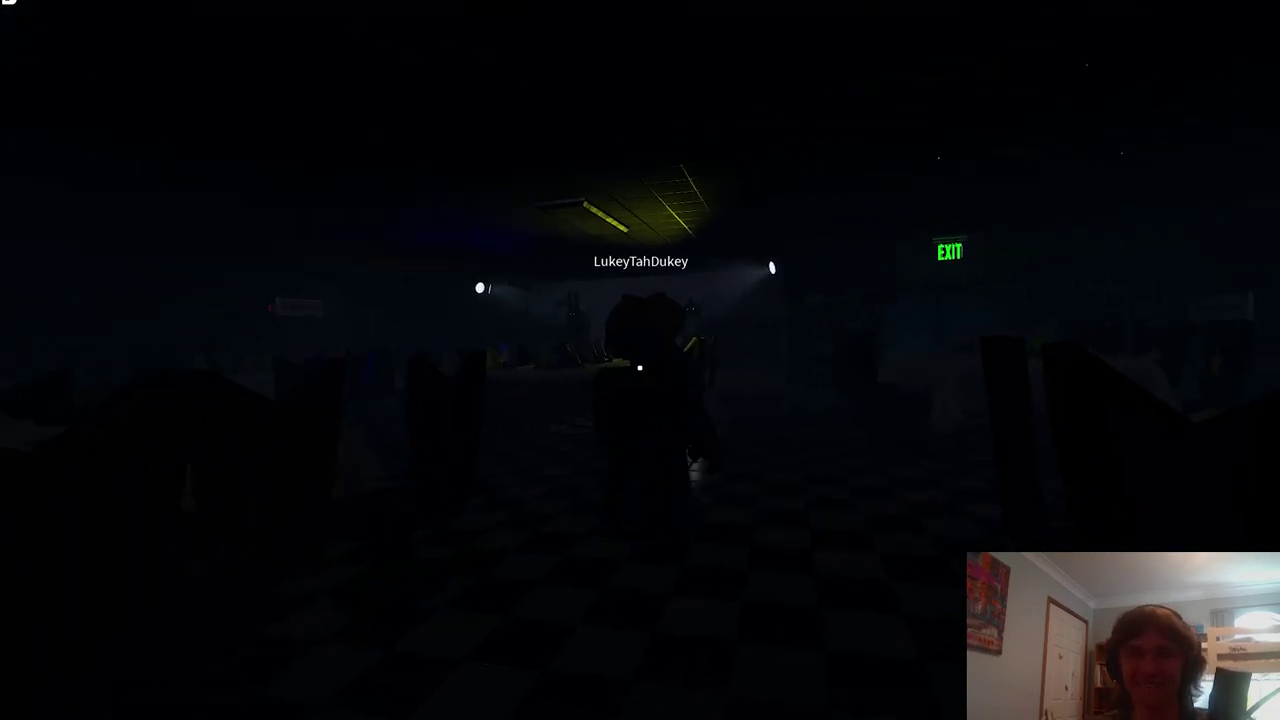
key("w")
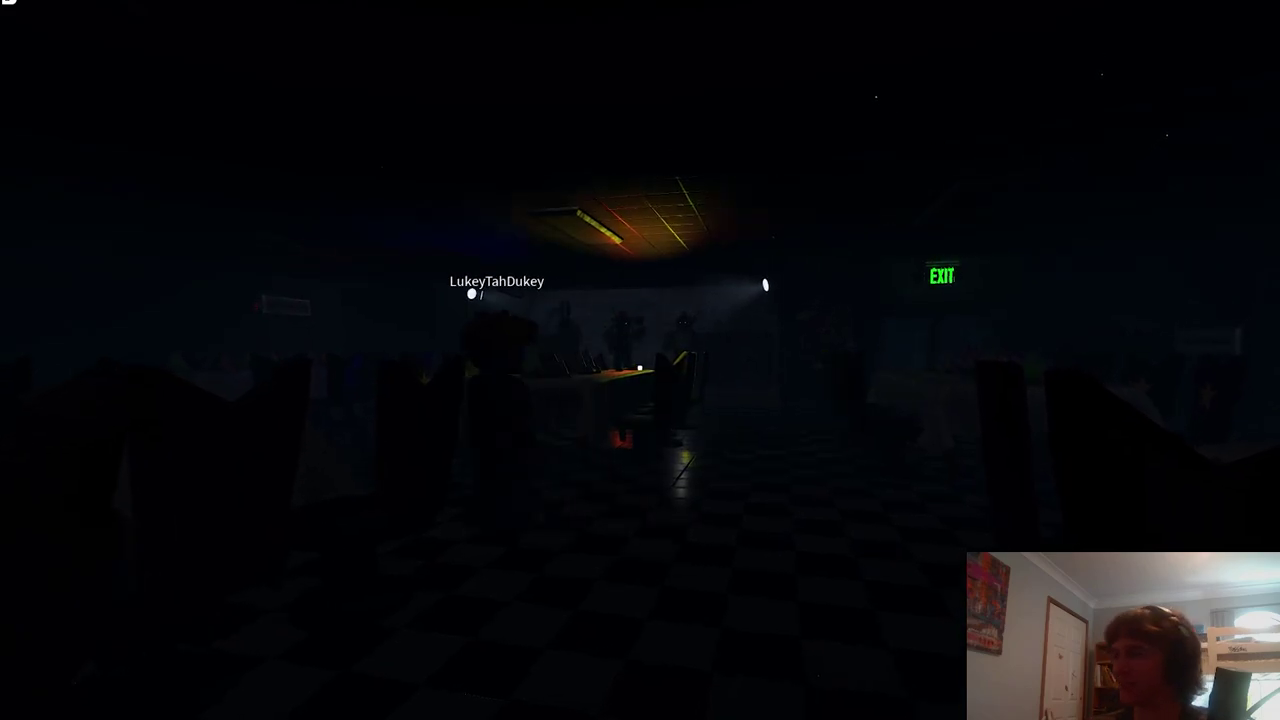
key("w")
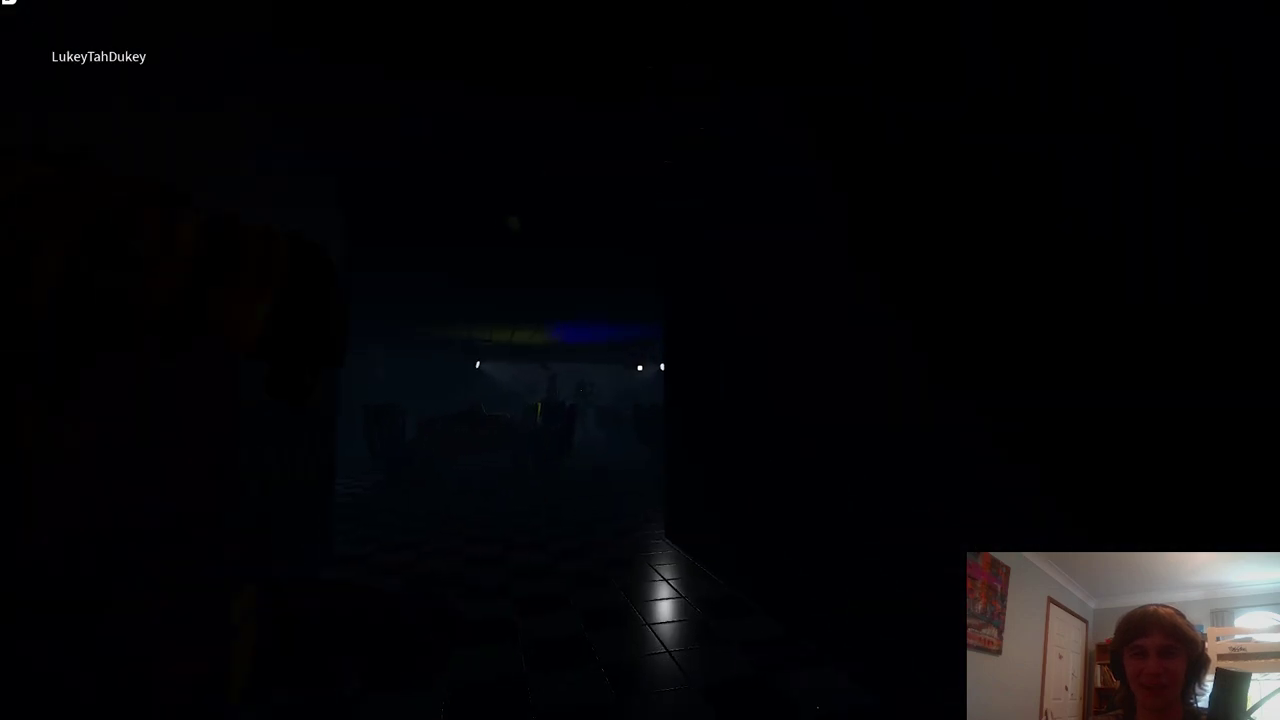
key("w")
key("w")
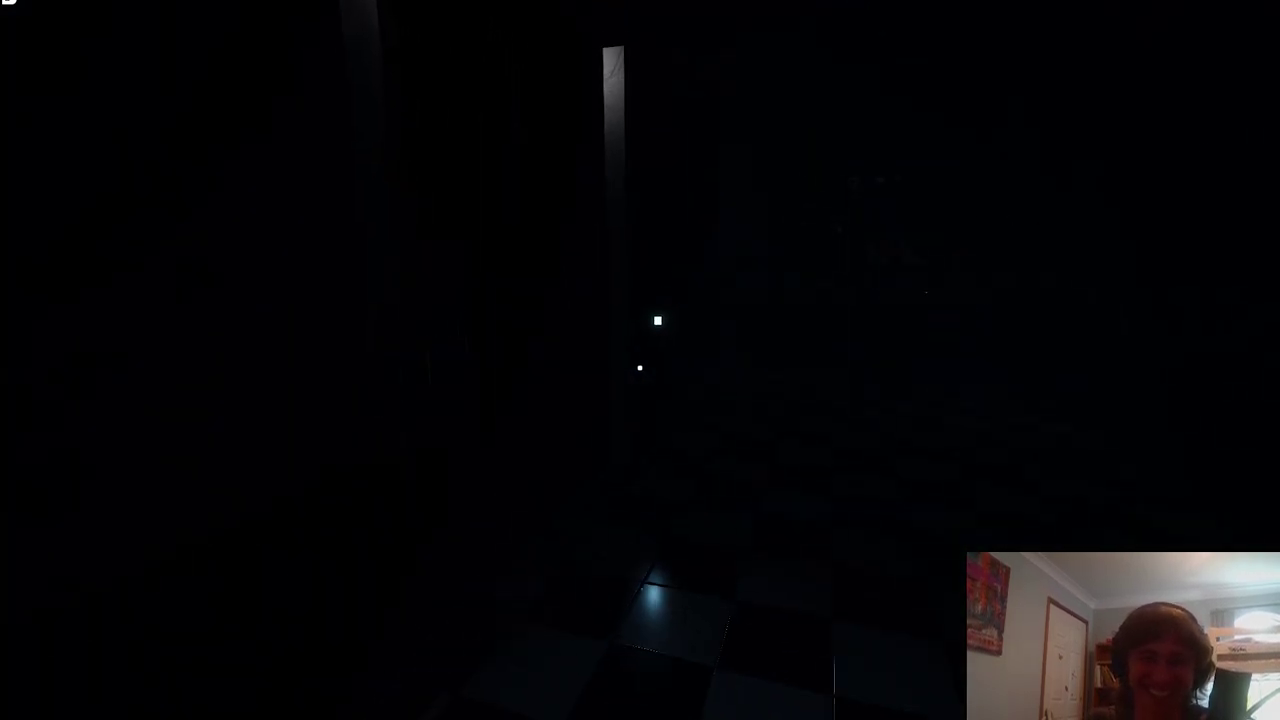
key("w")
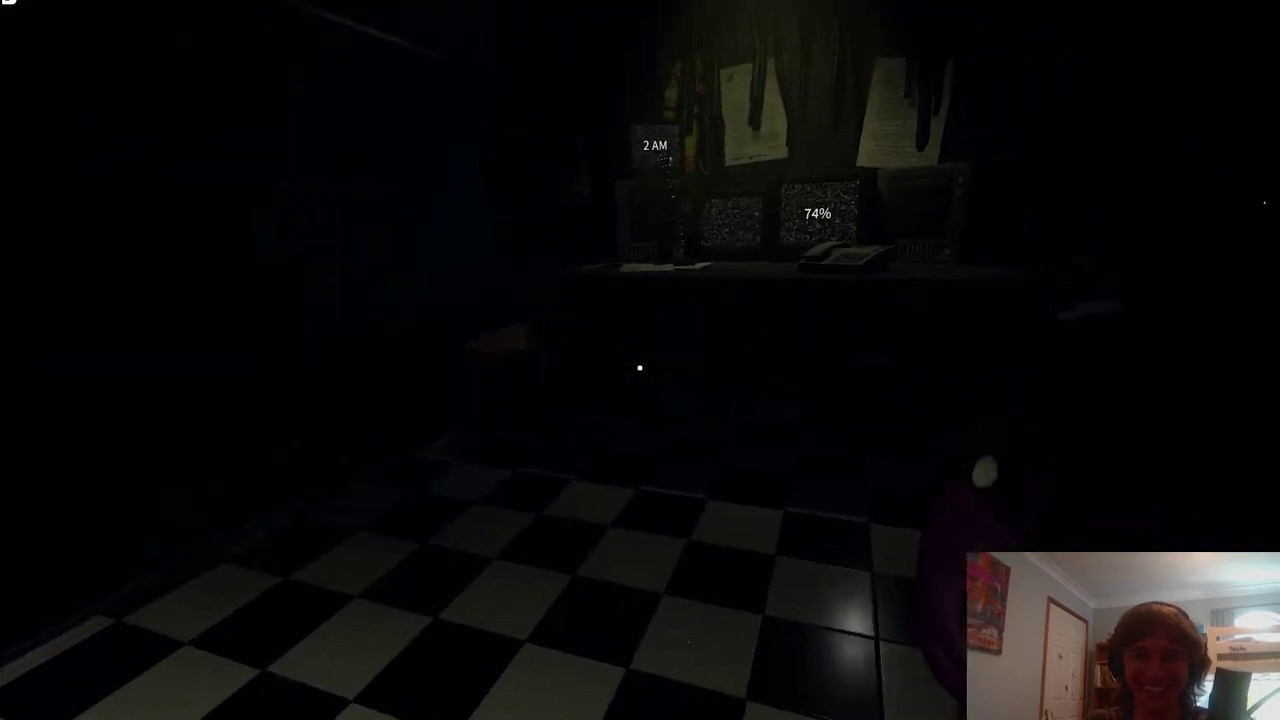
- View the camera feeds, switch to CAM 1C, and exit cameras as power falls to 26%
key("w")
left_click(640, 360)
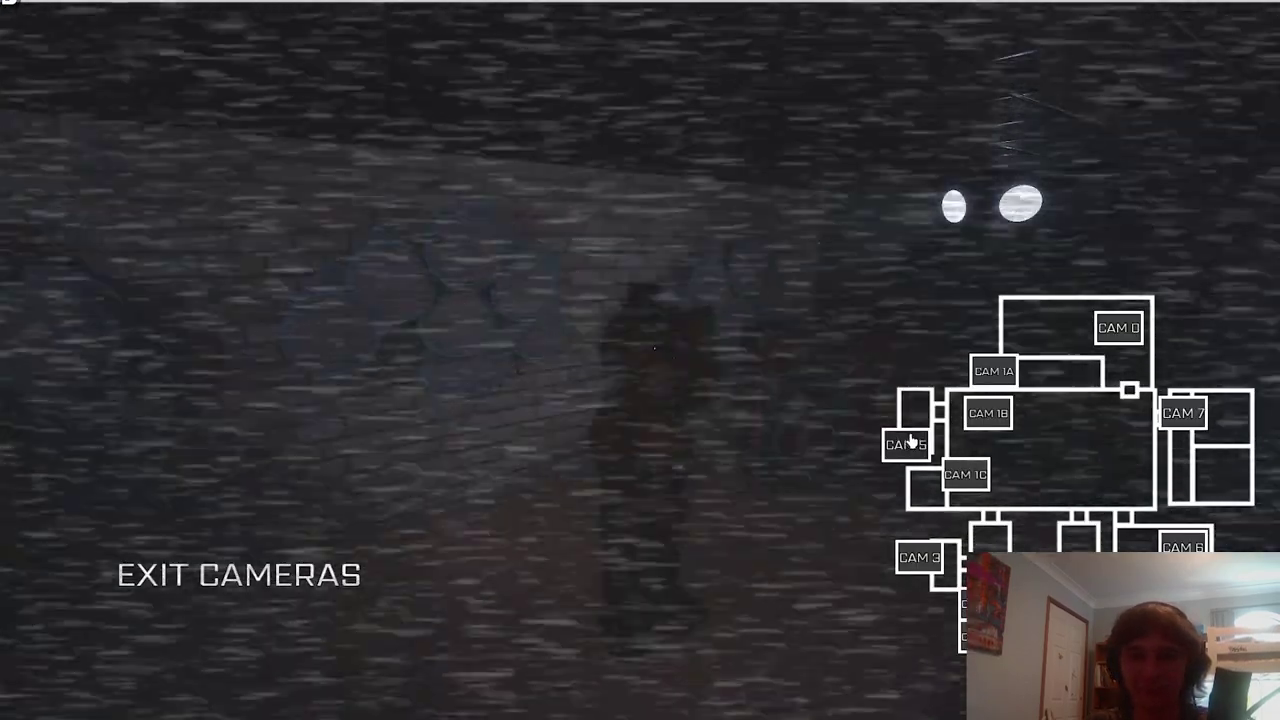
left_click(966, 474)
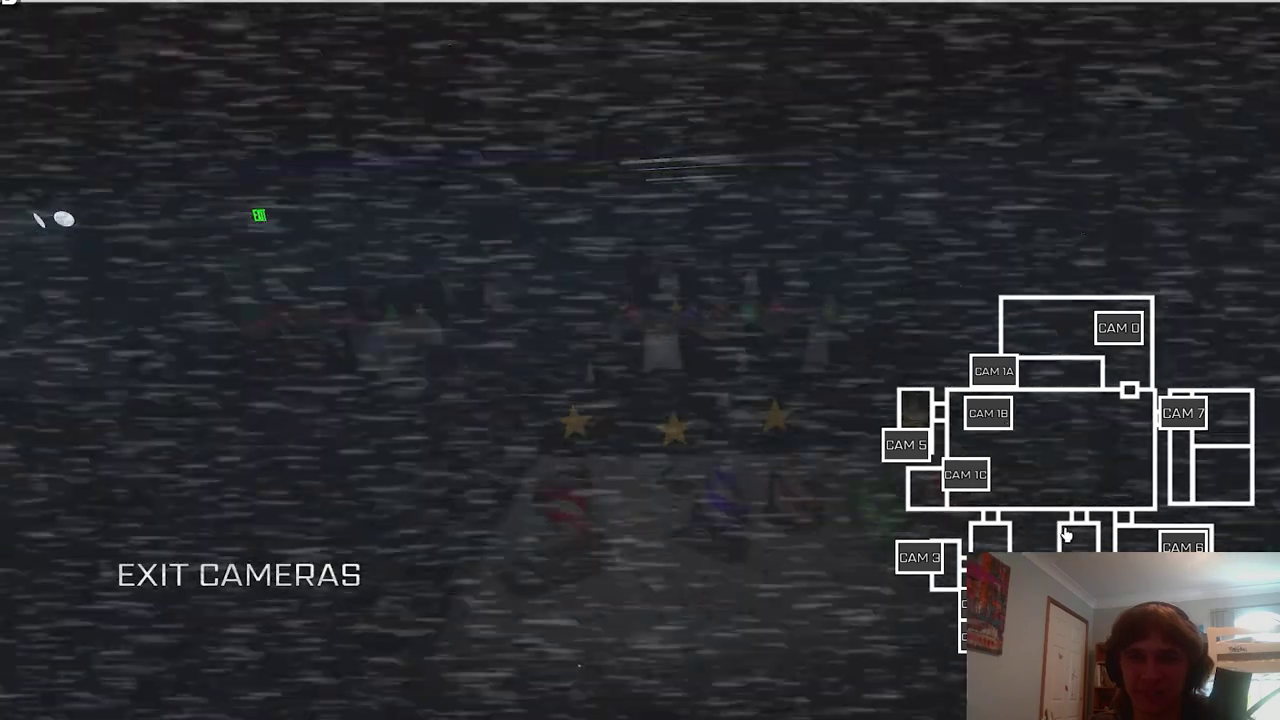
key("s")
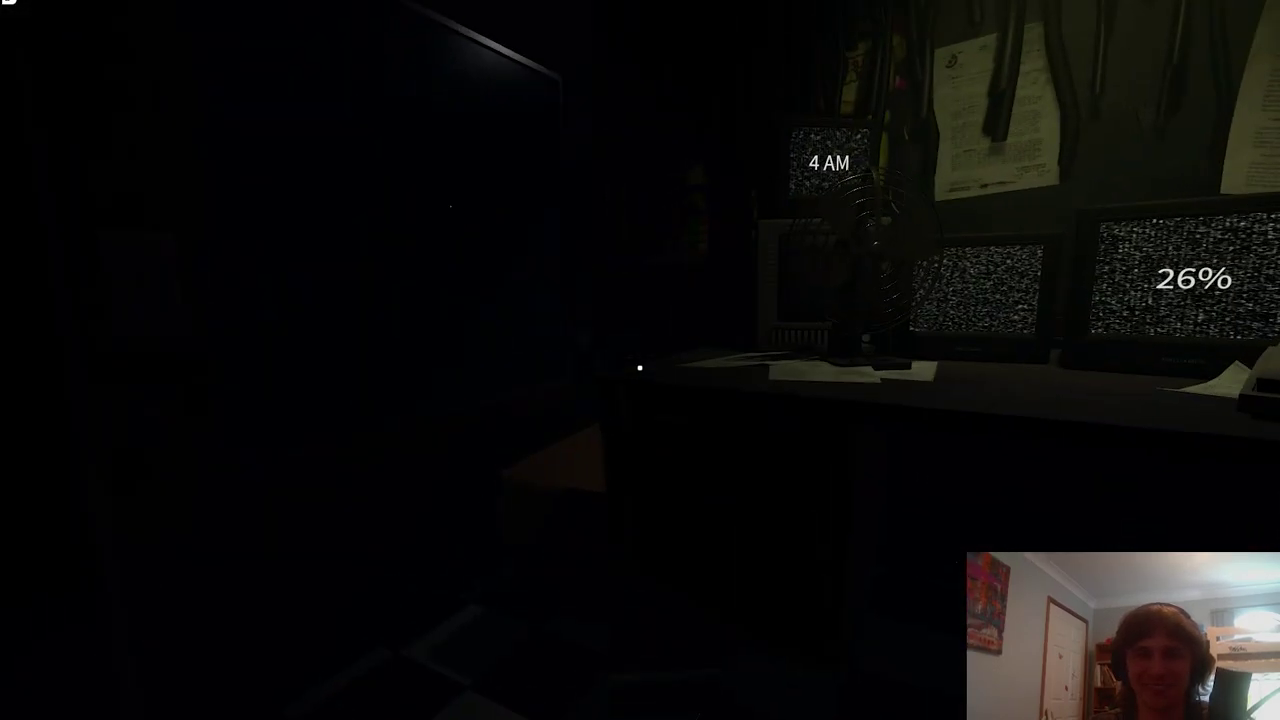
- Recheck the cameras, walk to the office door controls, and bring the camera feeds back up
key("s")
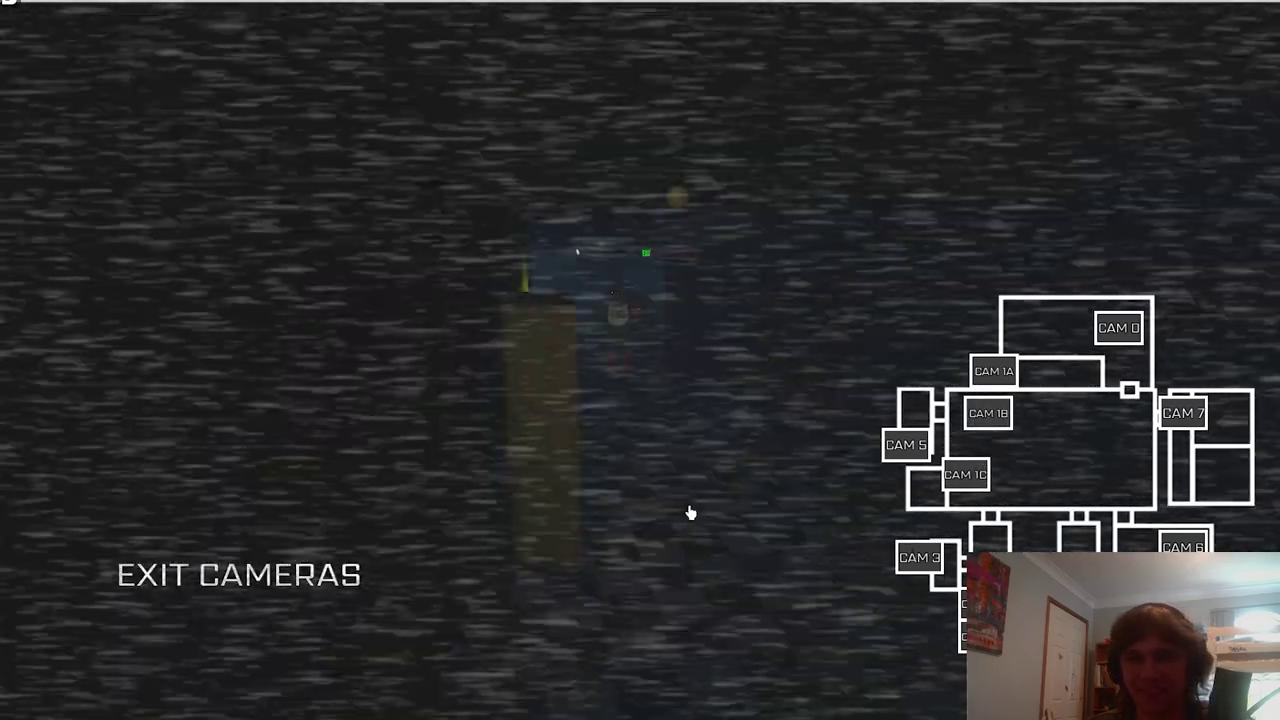
key("s")
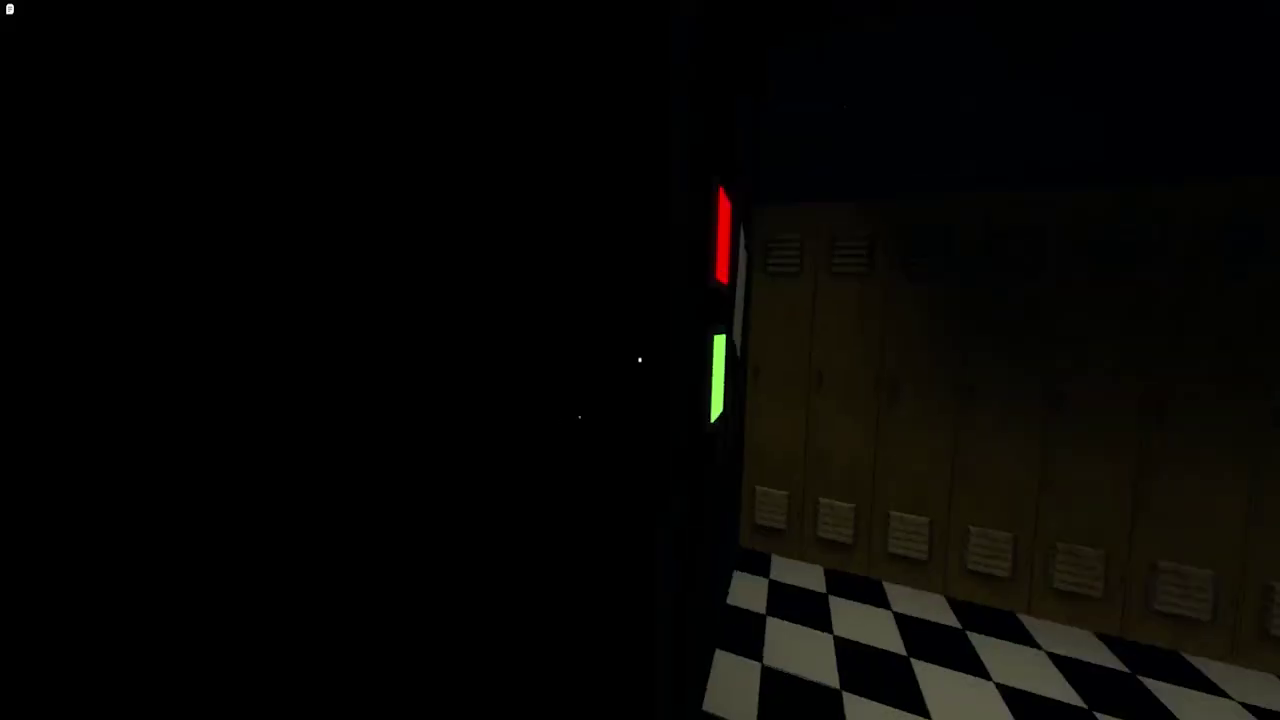
key("w")
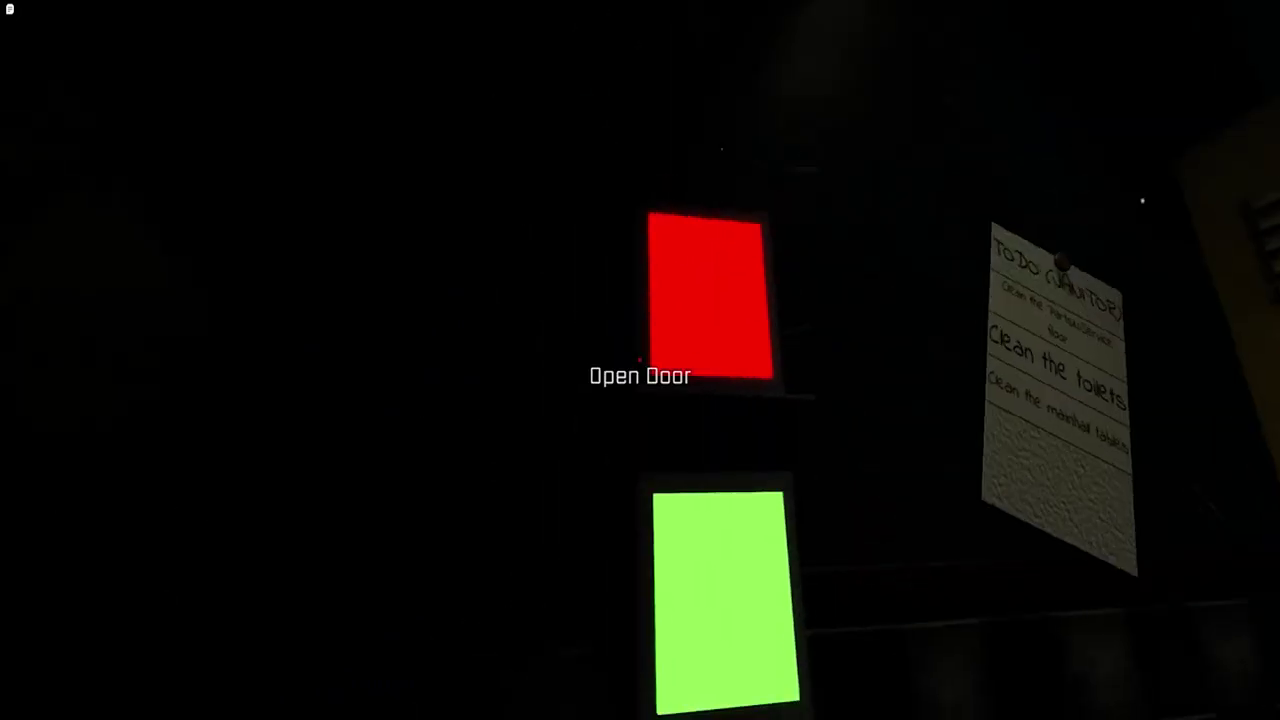
key("s")
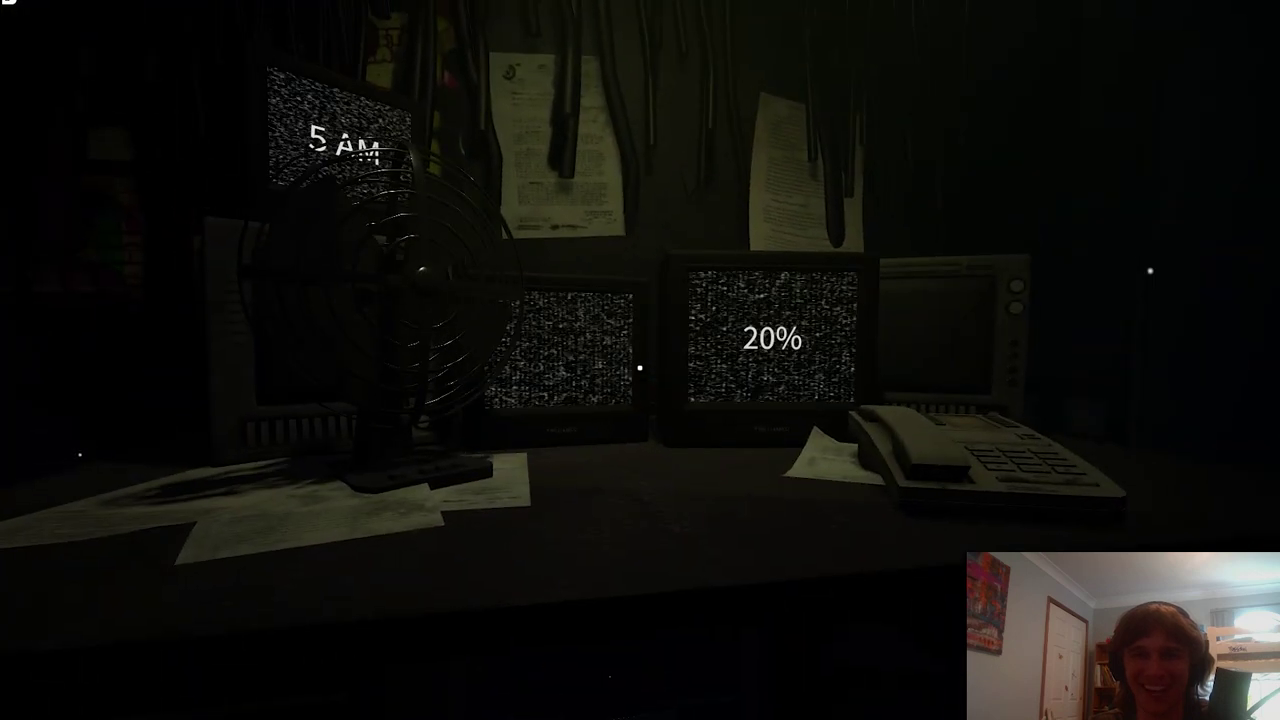
left_click(639, 369)
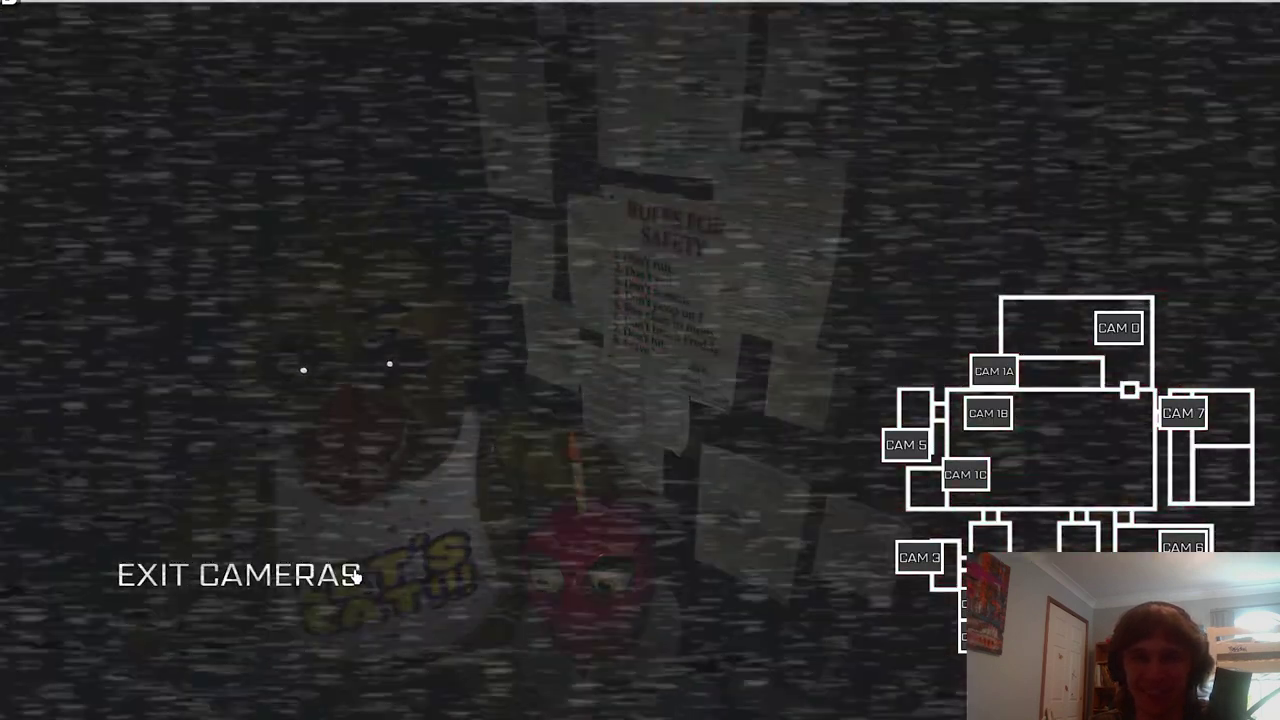
key("s")
left_click(628, 376)
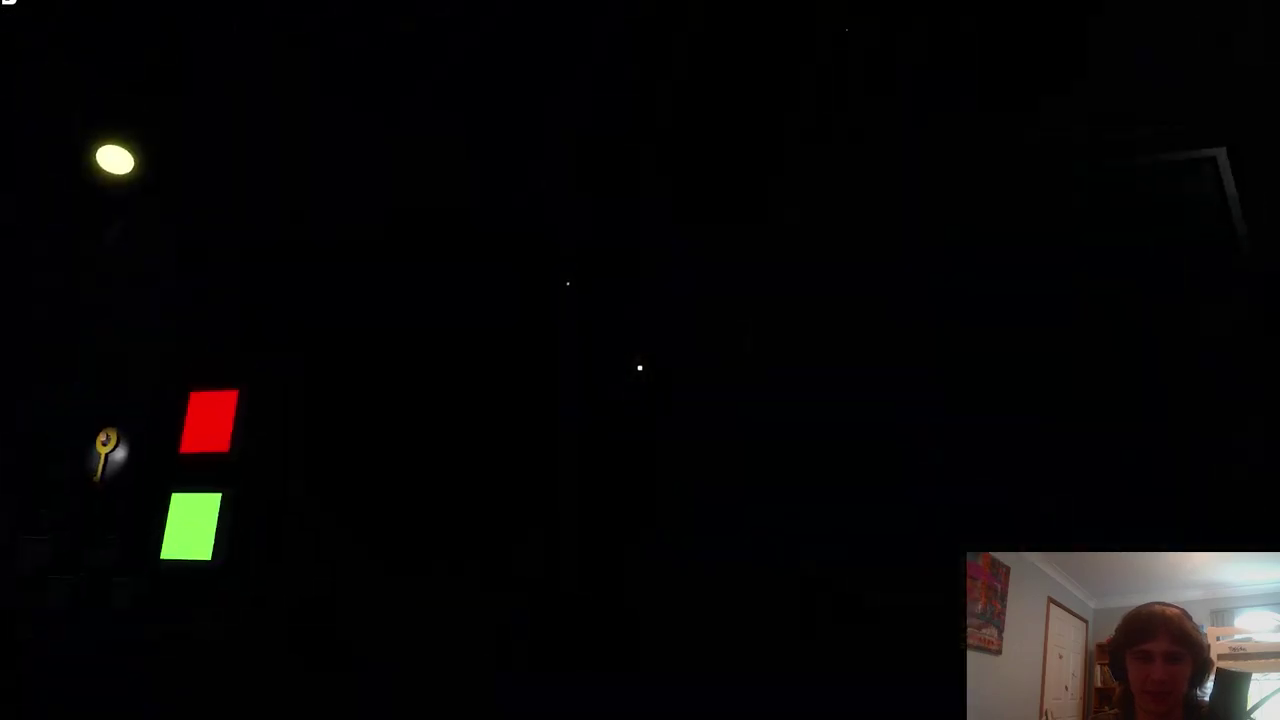
- Turn between the desk monitors and the dark checkered hallway as power drops to 15%
key("w")
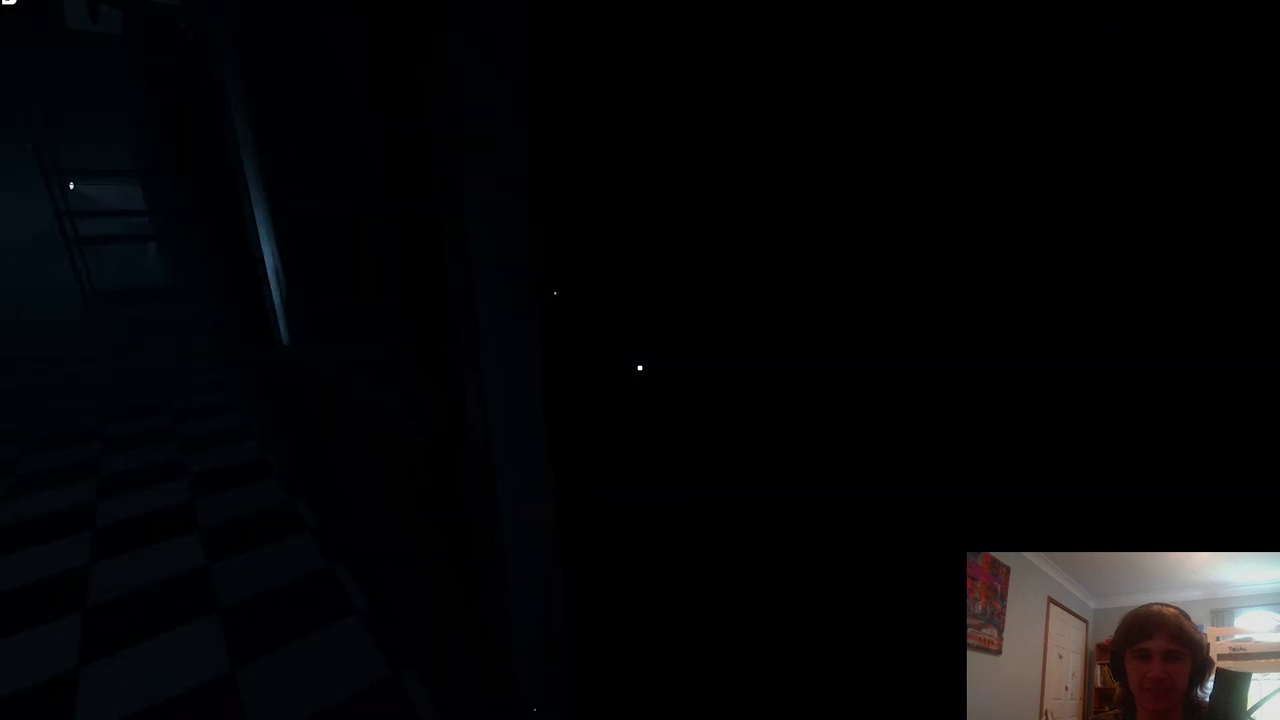
key("w")
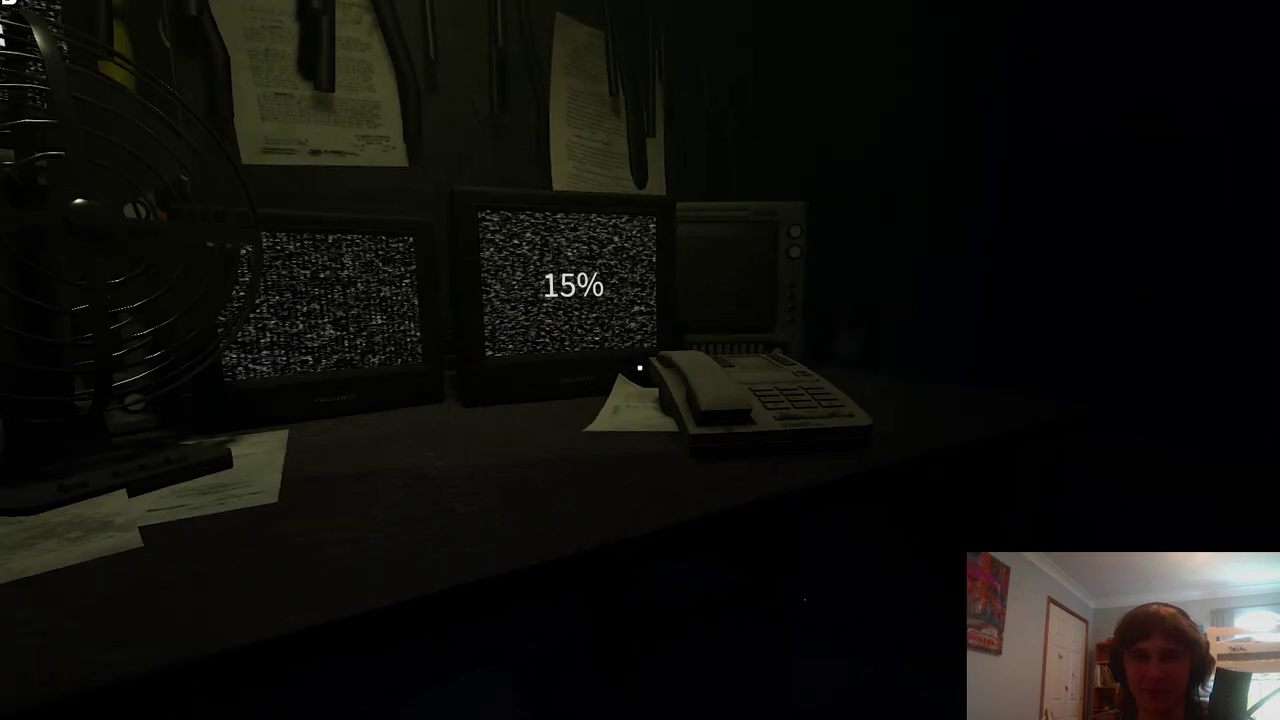
key("w")
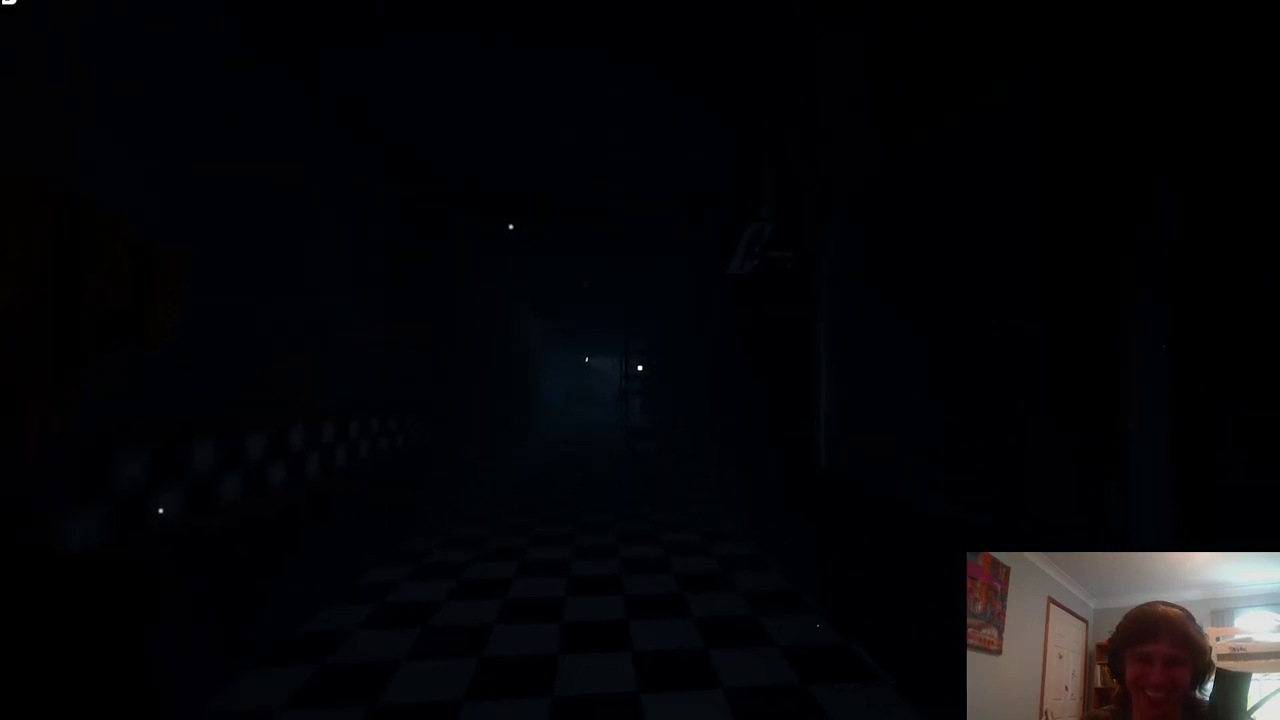
key("w")
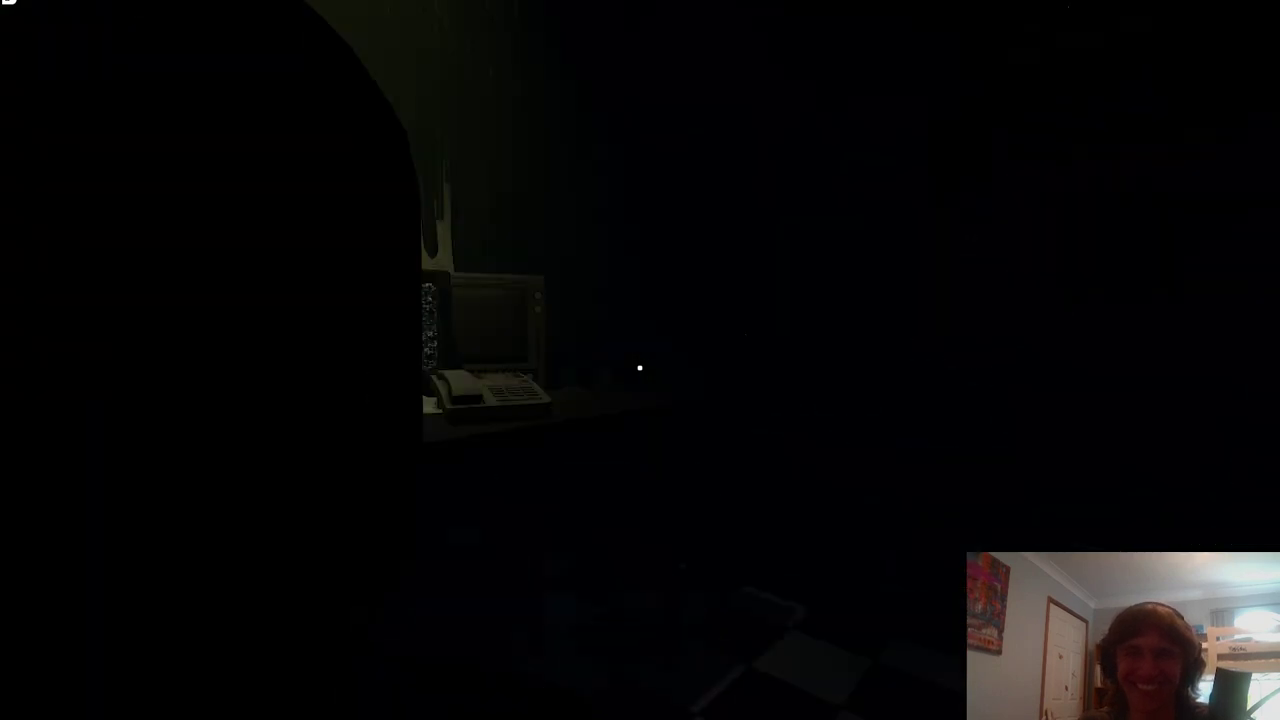
- Repeatedly open and close the camera feeds while power runs down to 5%, surviving to 6 AM
left_click(640, 368)
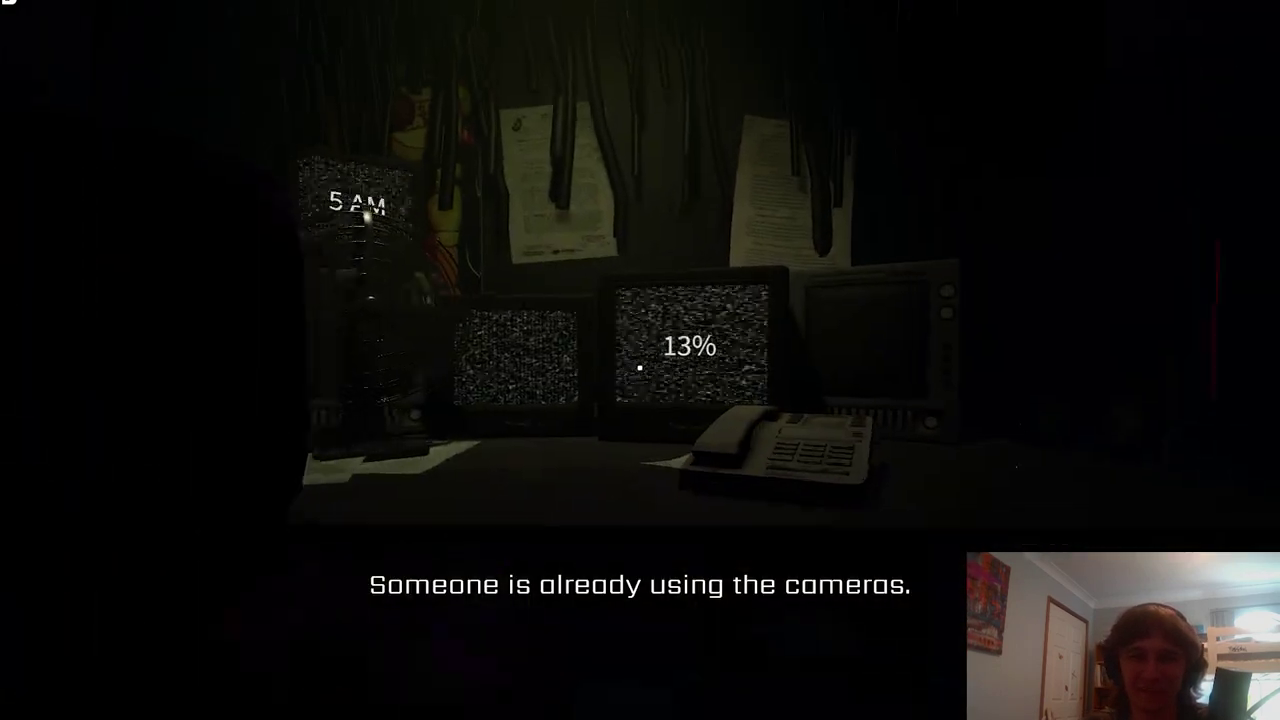
left_click(640, 368)
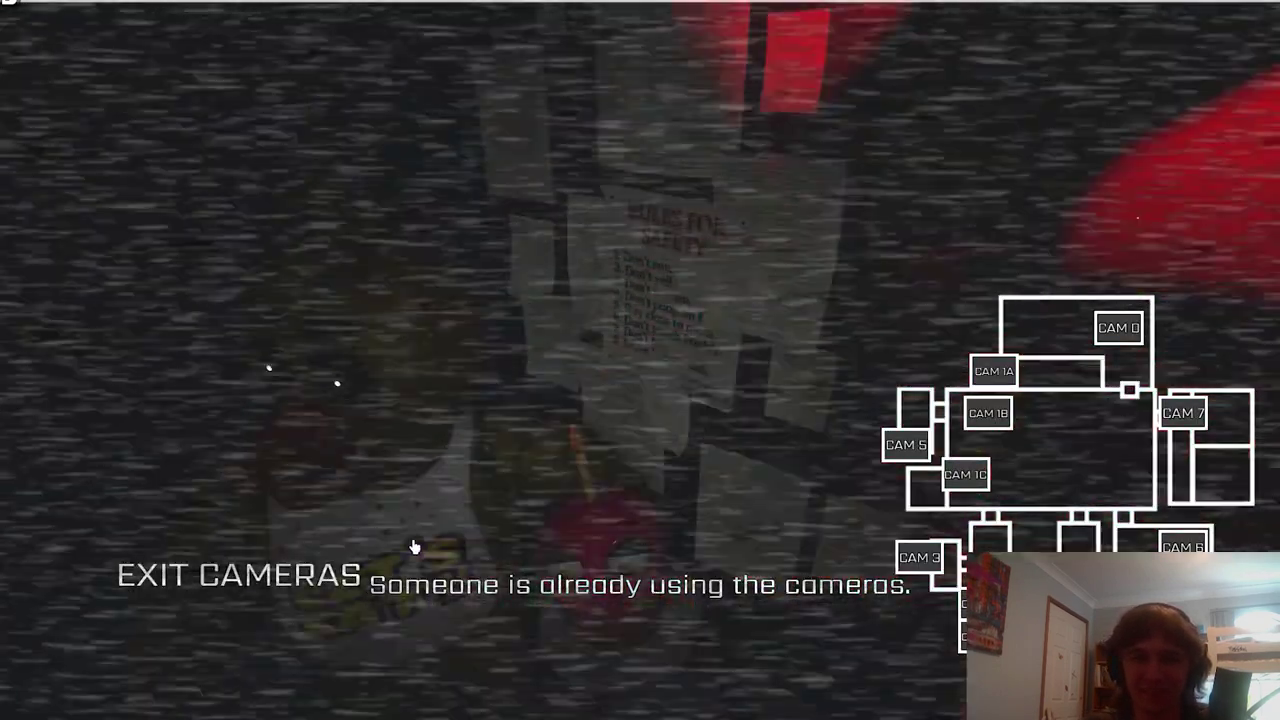
left_click(410, 530)
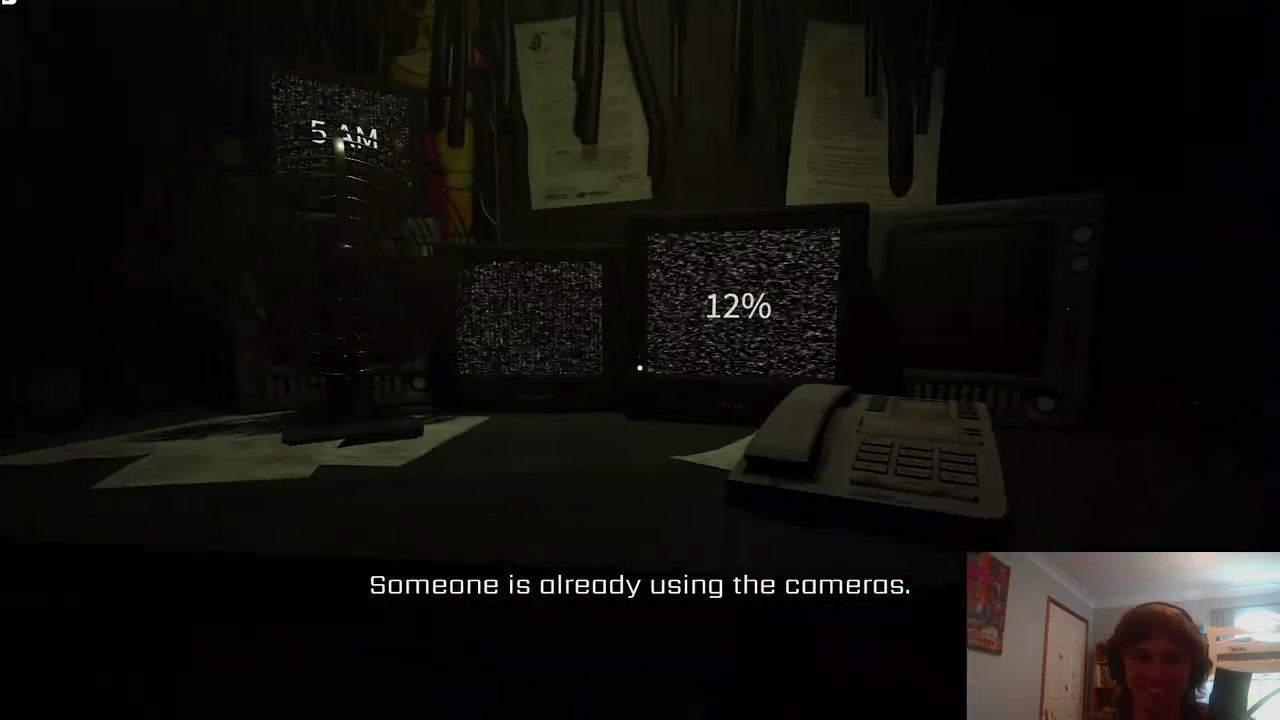
key("w")
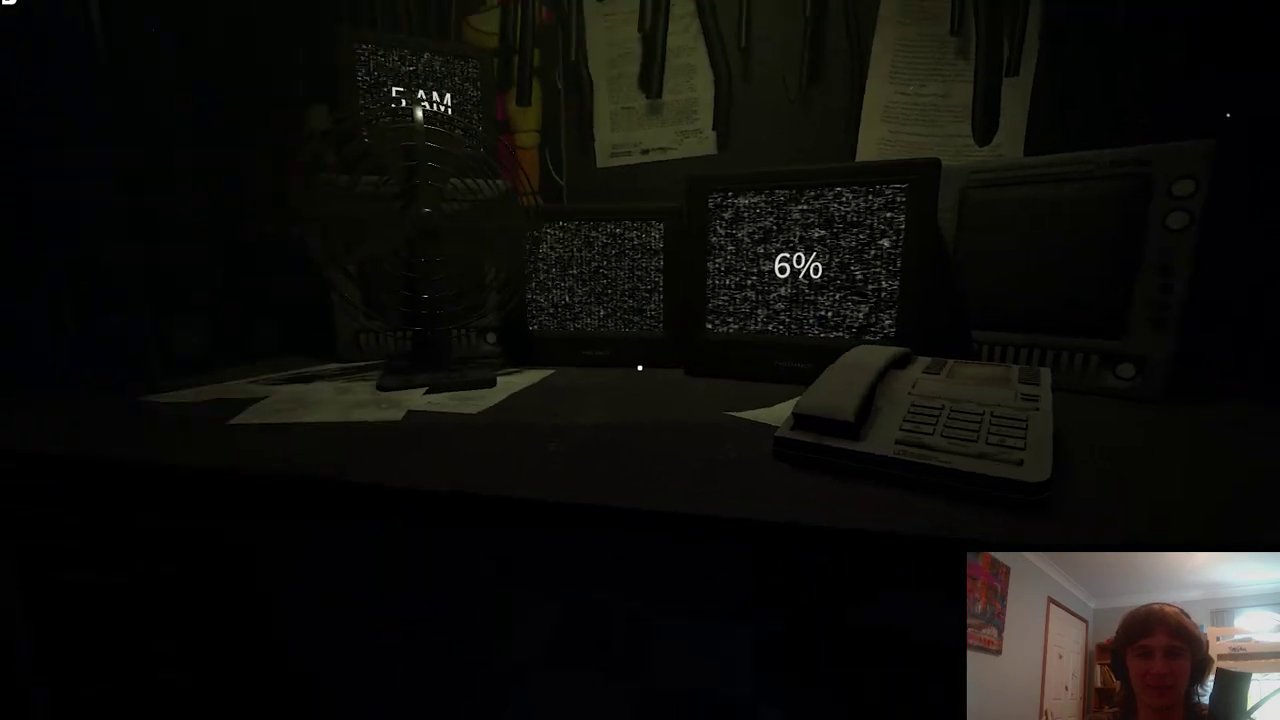
left_click(640, 368)
left_click(240, 573)
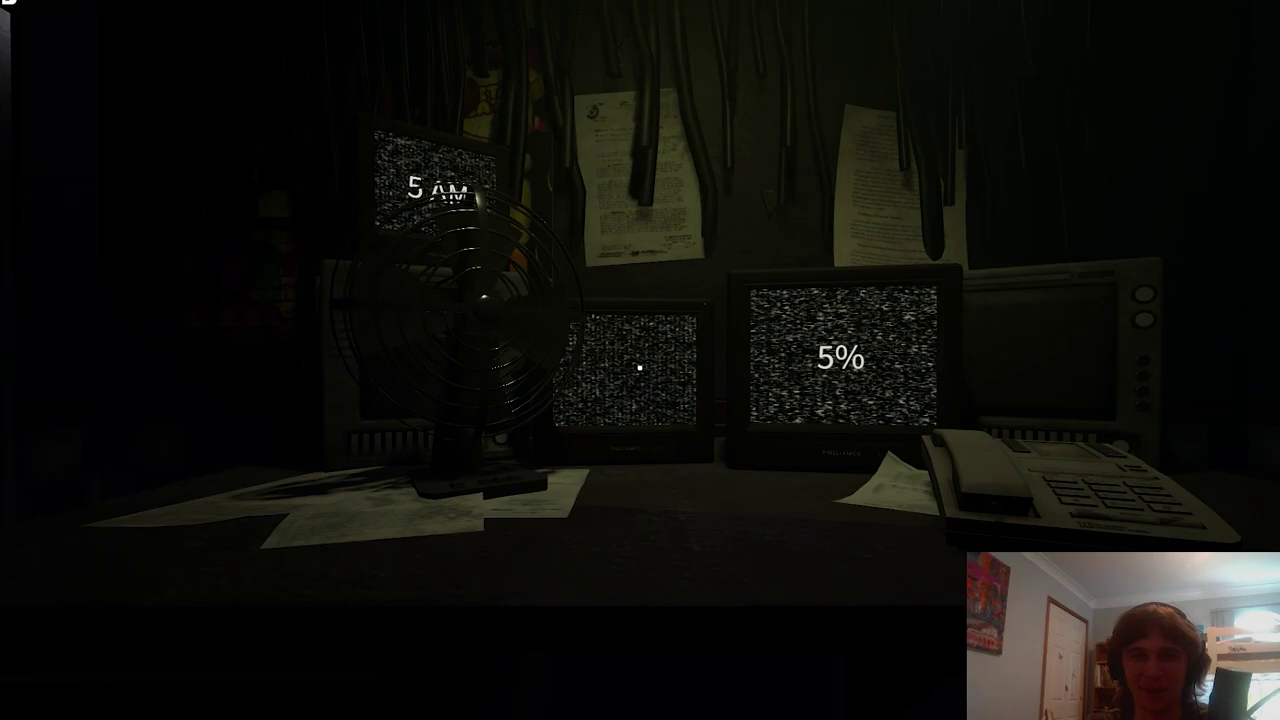
left_click(640, 368)
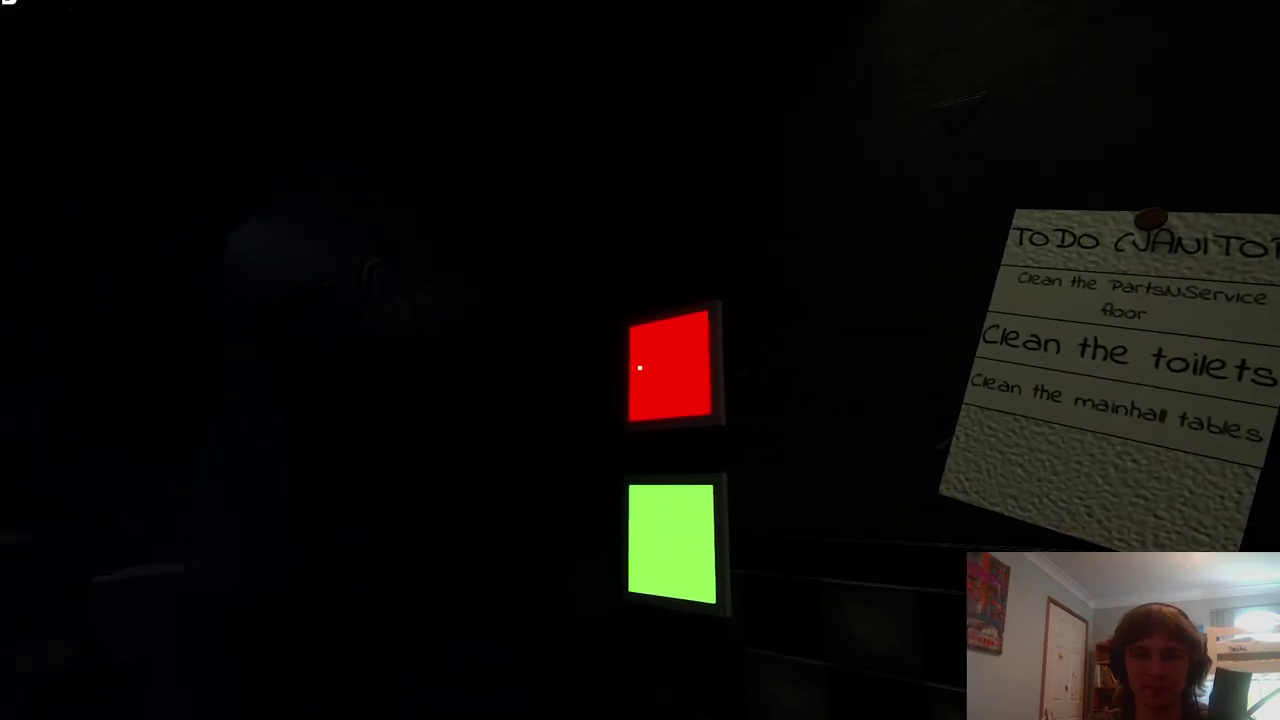
left_click(640, 368)
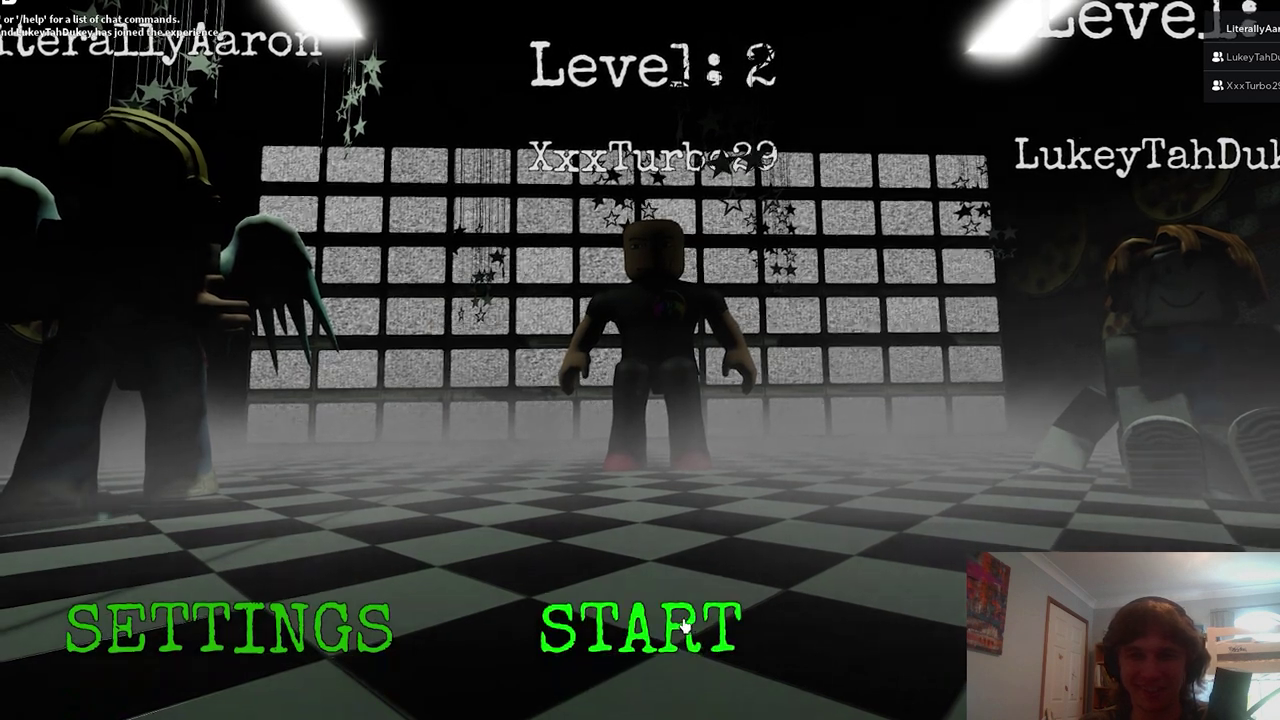
- Start, select FNAF 1, and ready up for Night 2
left_click(600, 660)
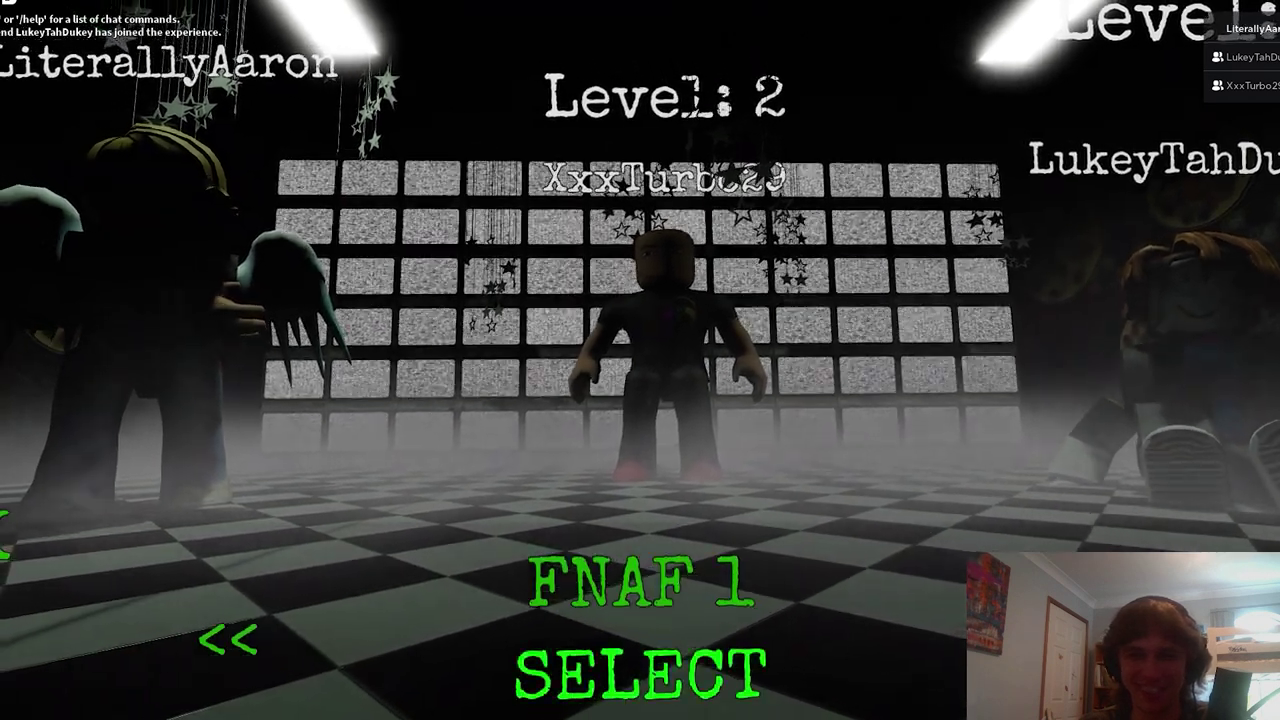
left_click(786, 672)
left_click(640, 672)
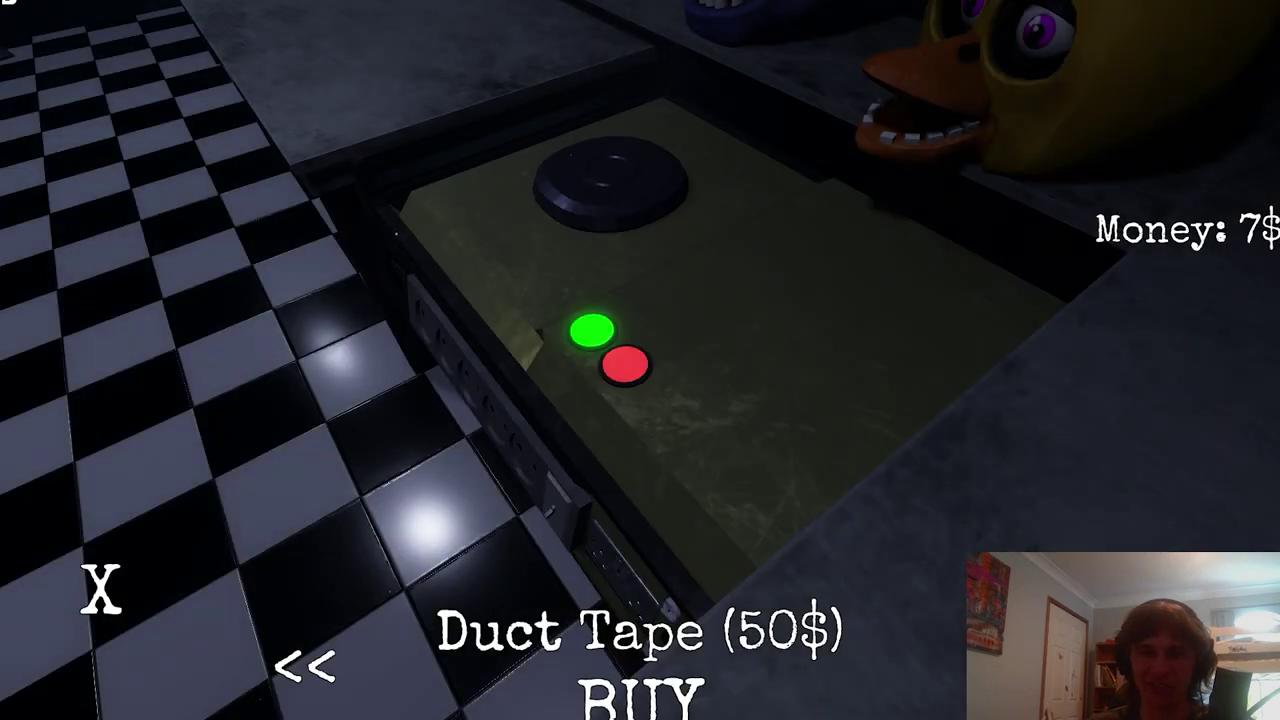
- Browse past the Duct Tape to the Trap and Taser without buying anything
key("Right")
key("Right")
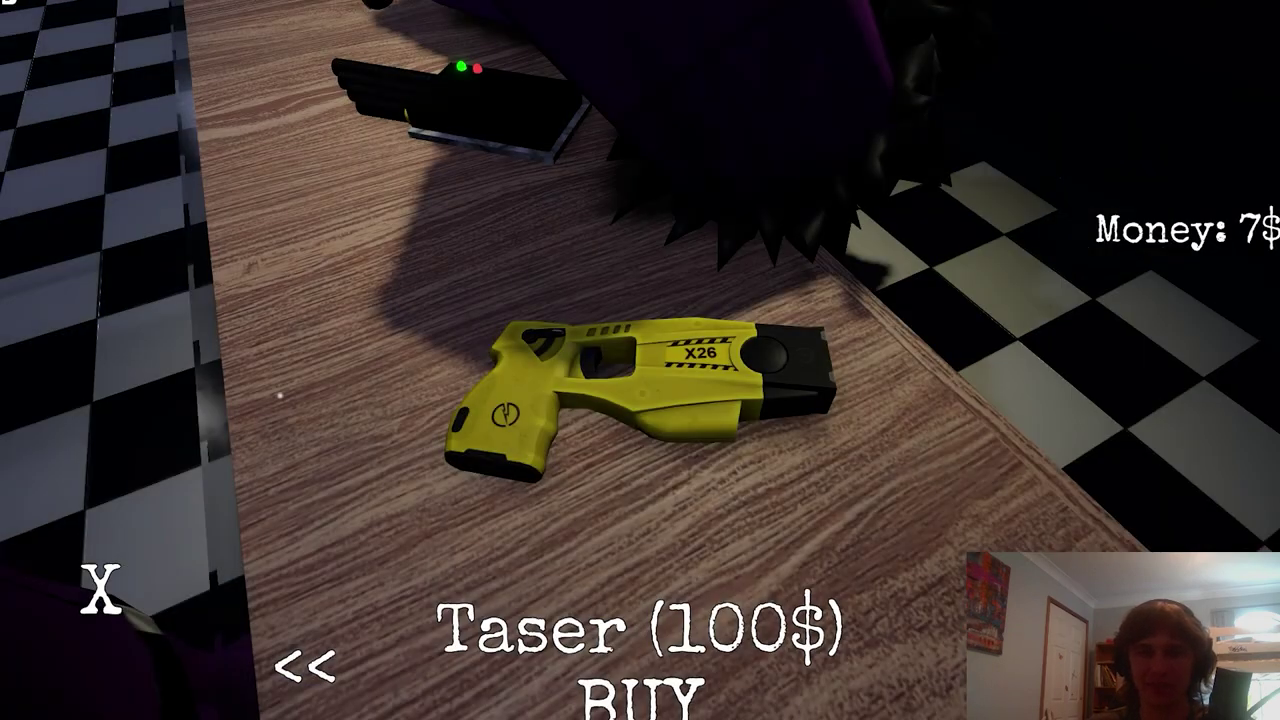
key("Right")
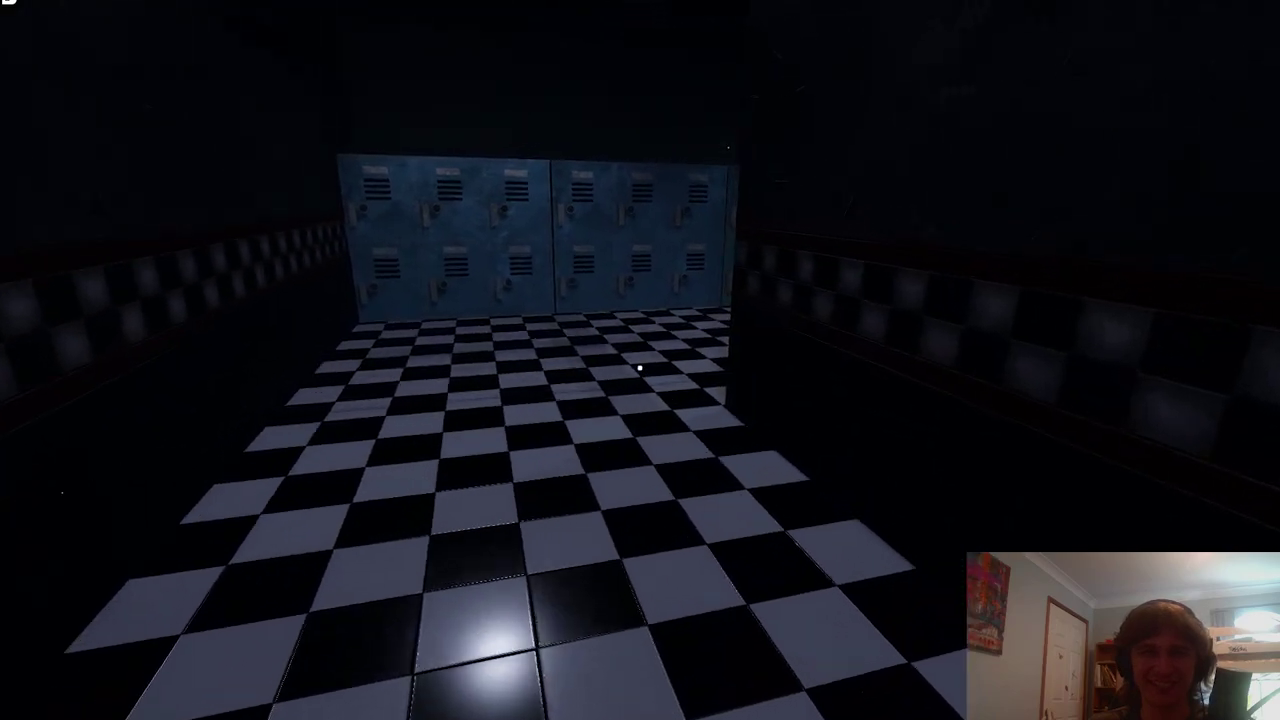
- Walk from the locker hallway into the dining room, up to the stage, and back across
key("w")
key("w")
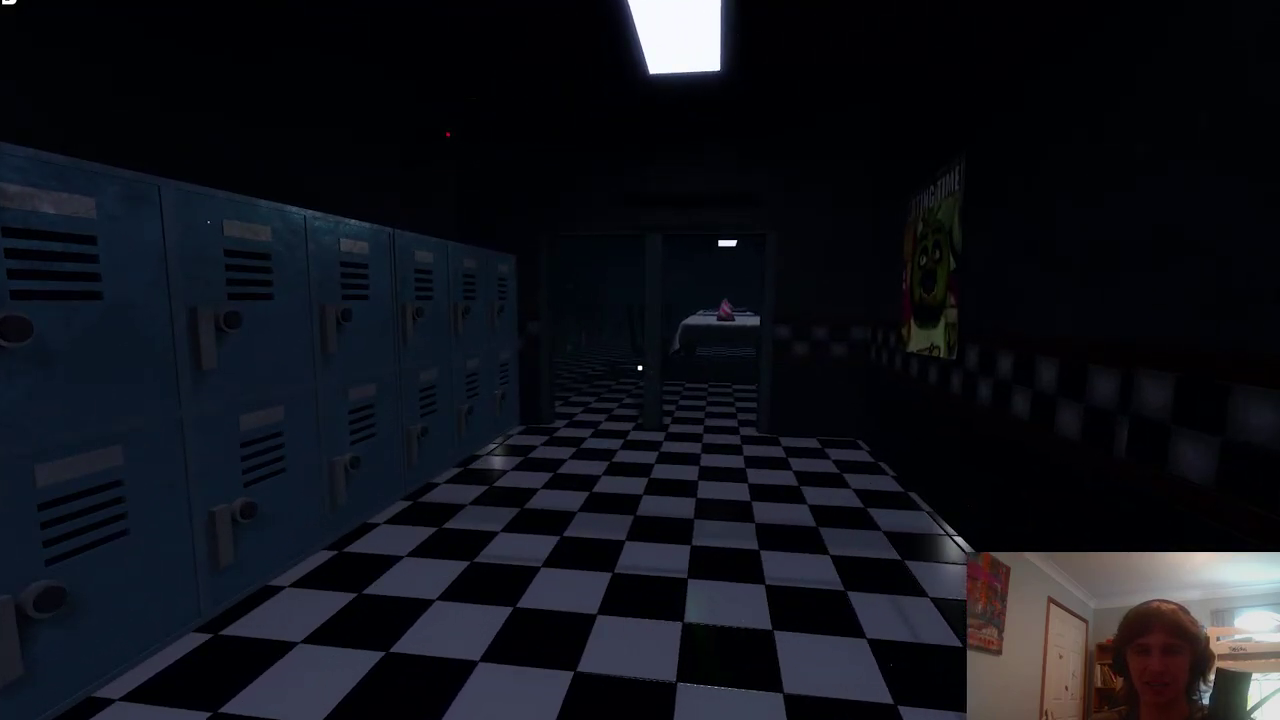
key("w")
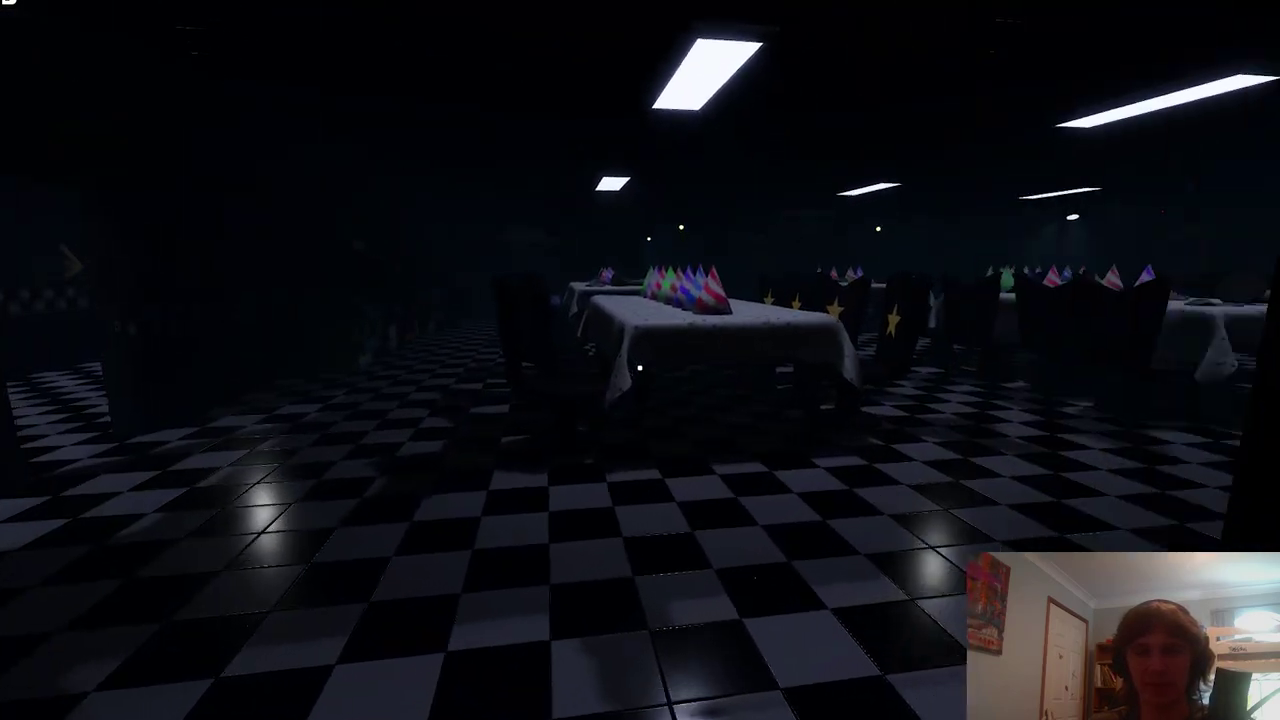
key("w")
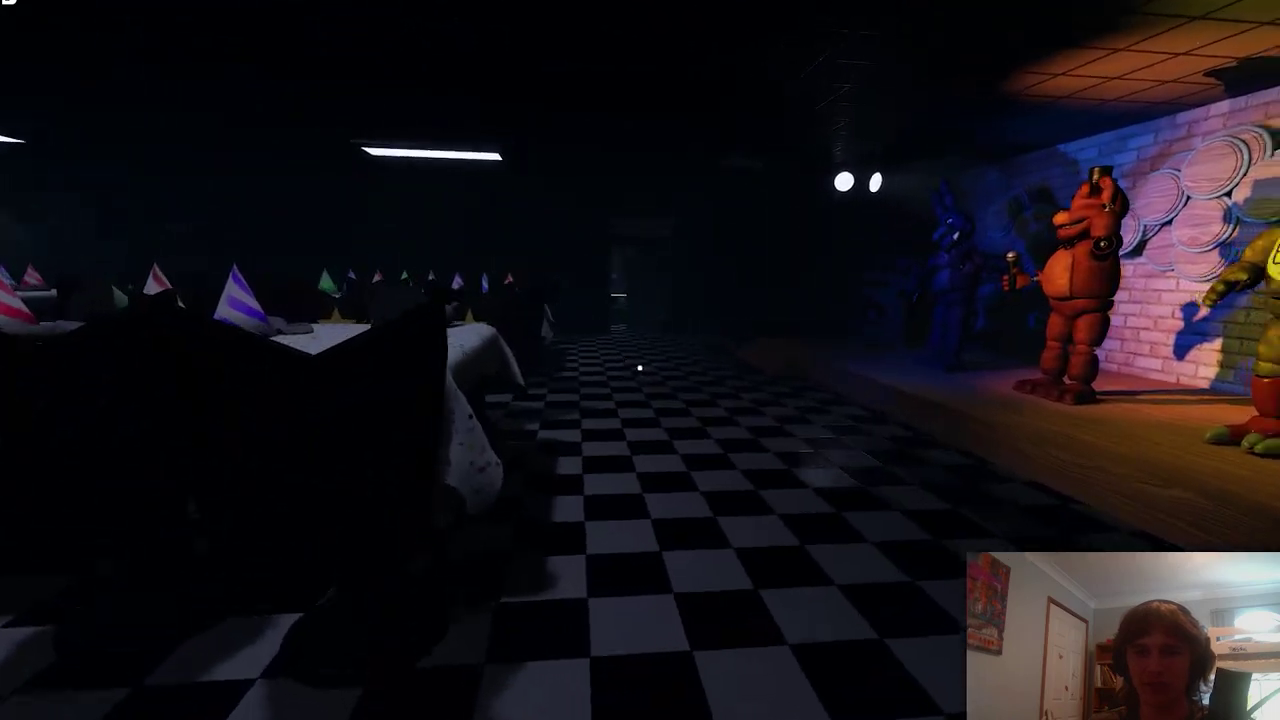
key("w")
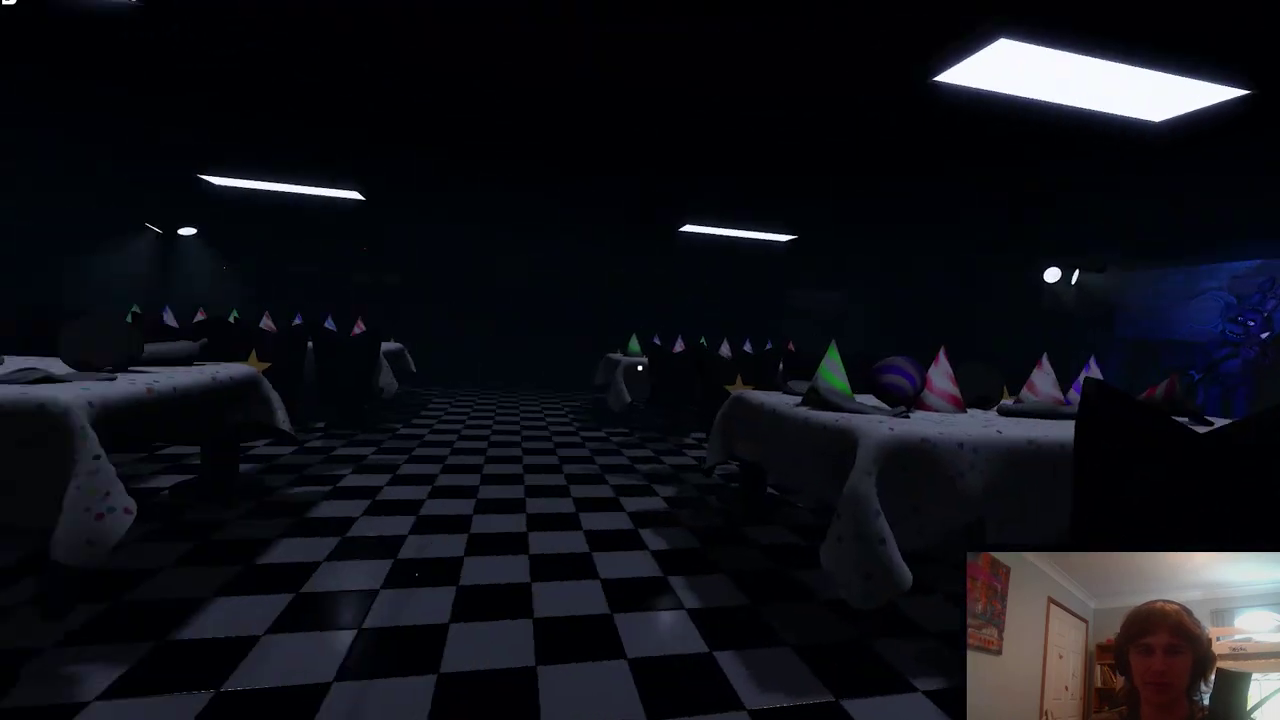
key("w")
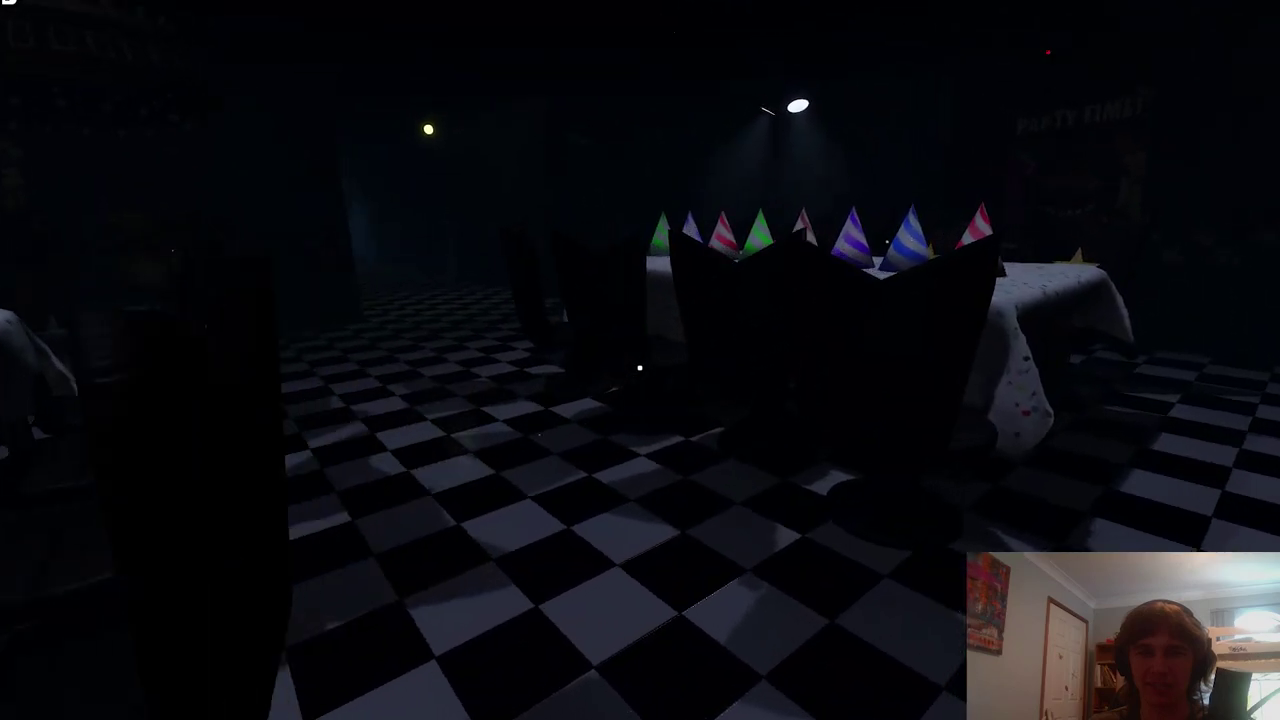
key("w")
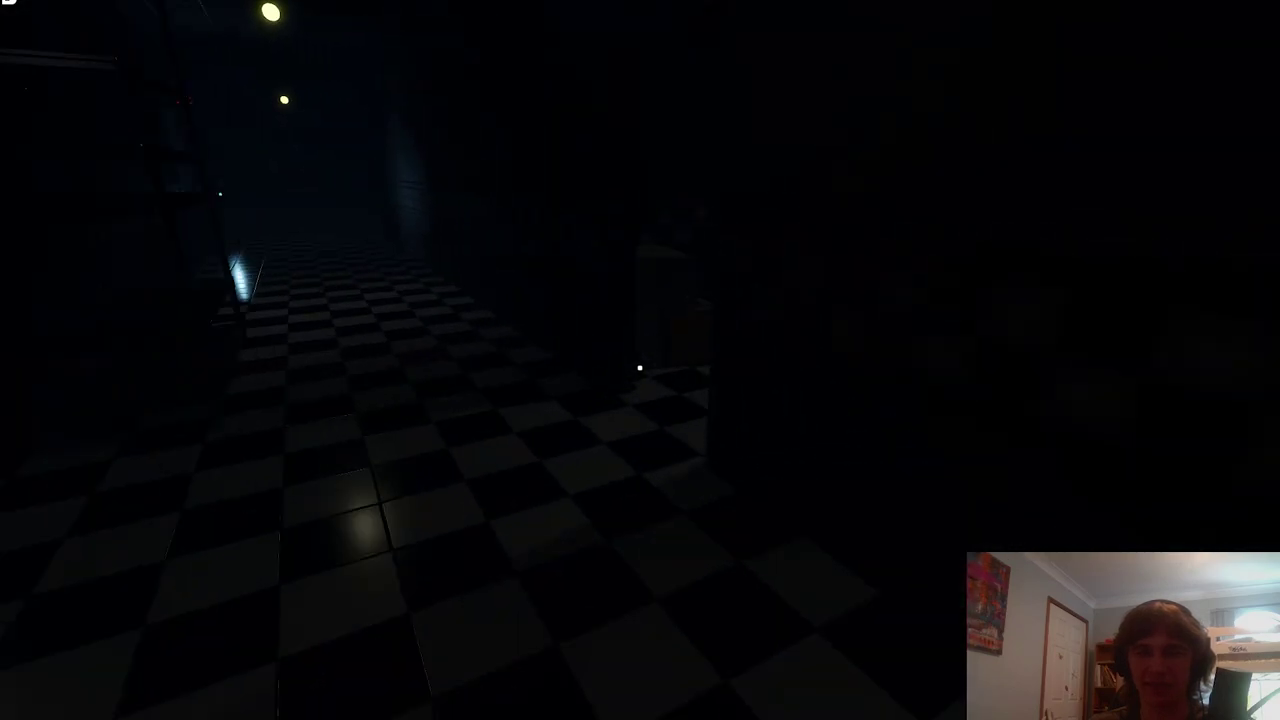
- Return down the checkered hallway to the office desk, then back away from the TO DO note
key("w")
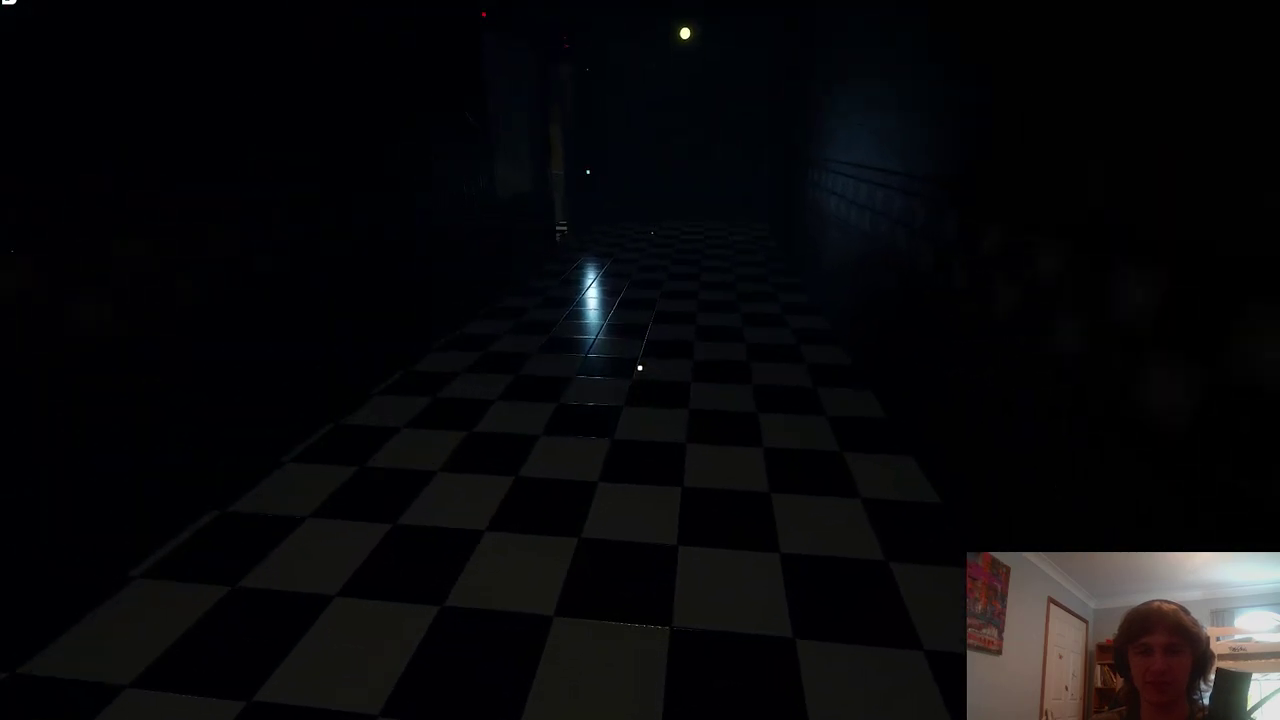
key("w")
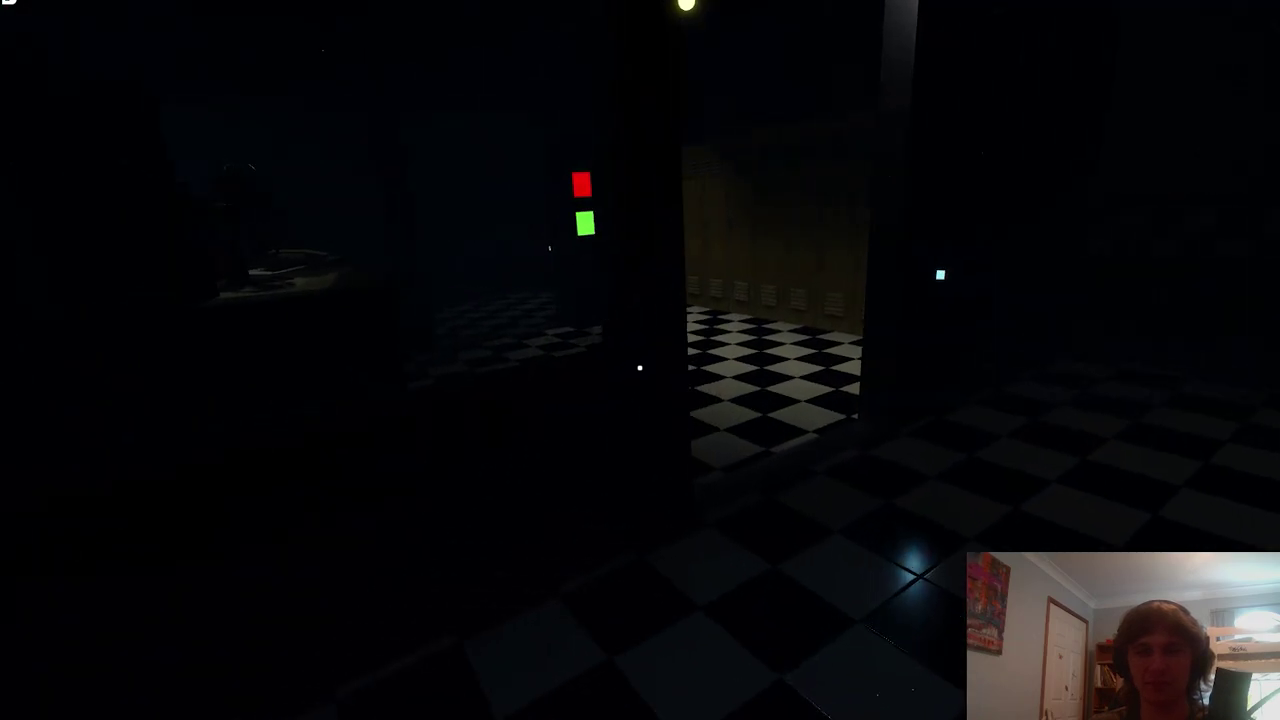
key("w")
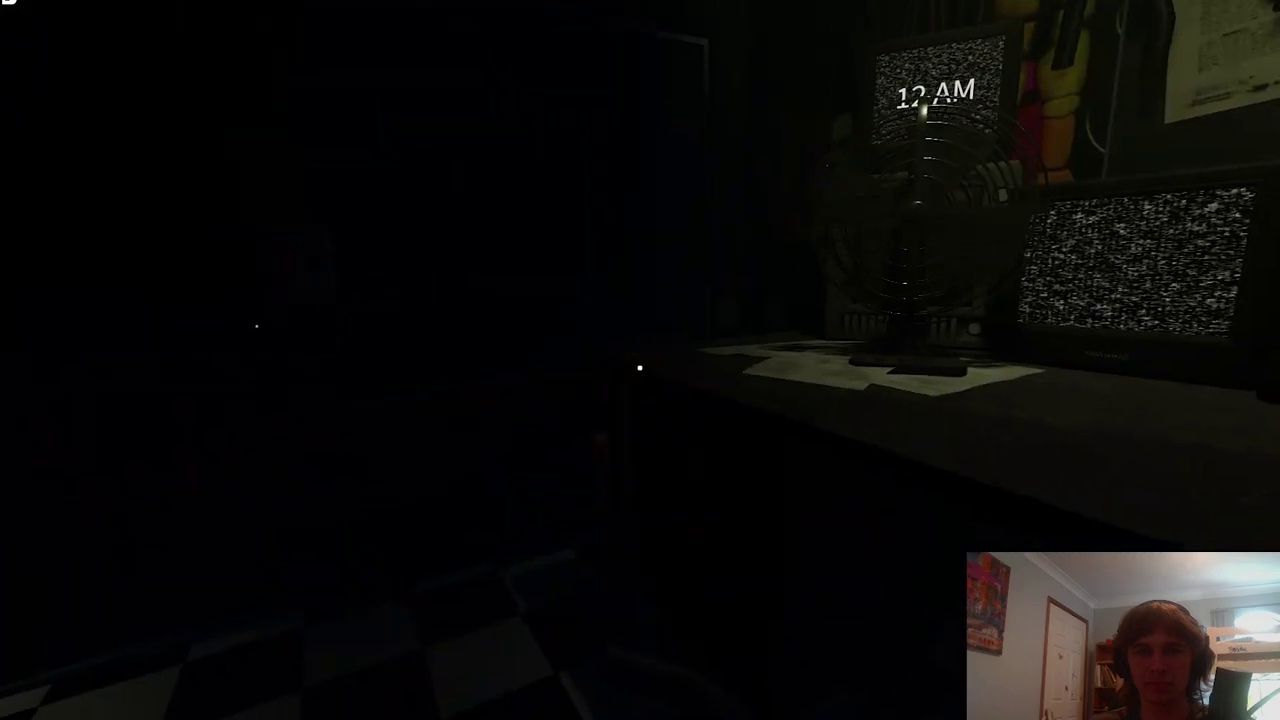
key("w")
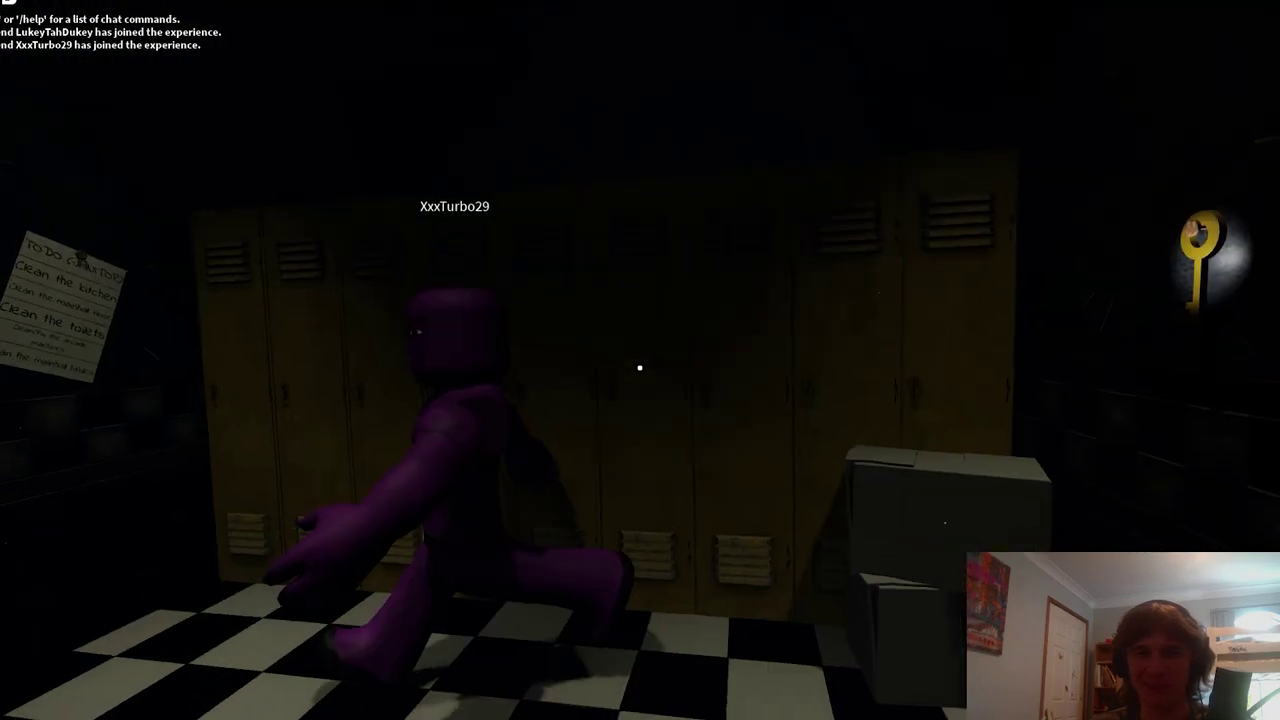
key("w")
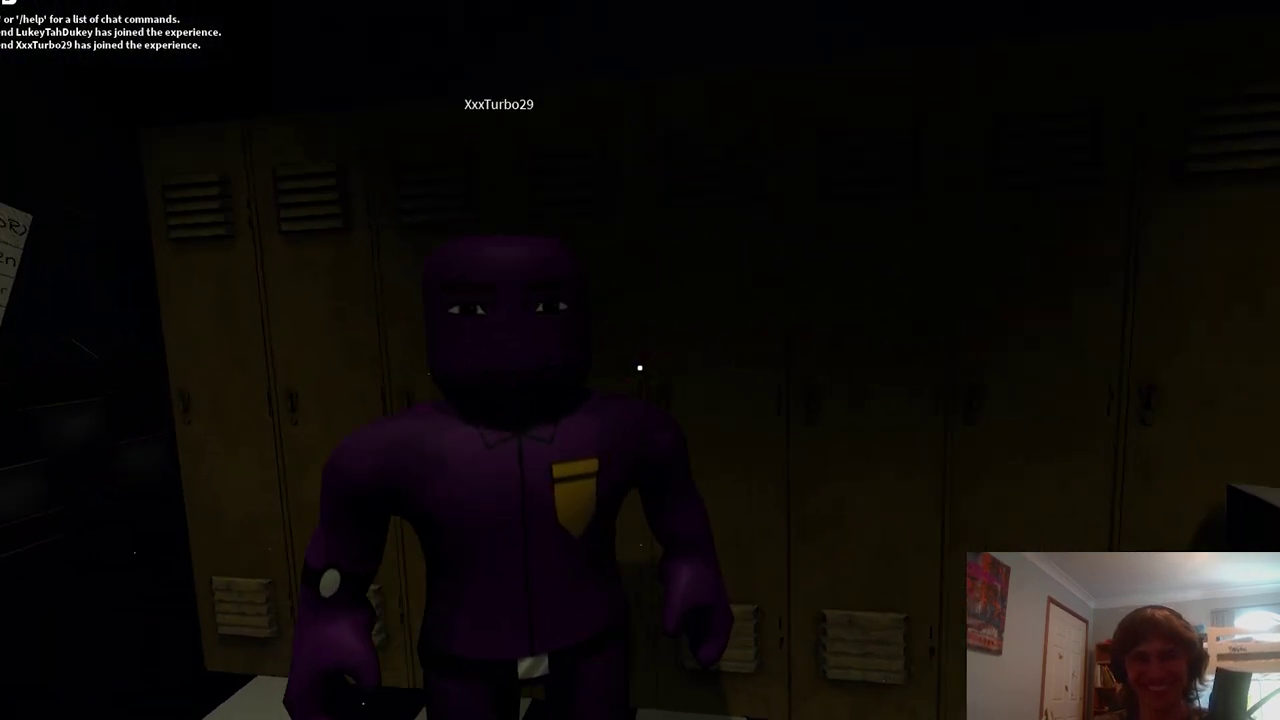
key("s")
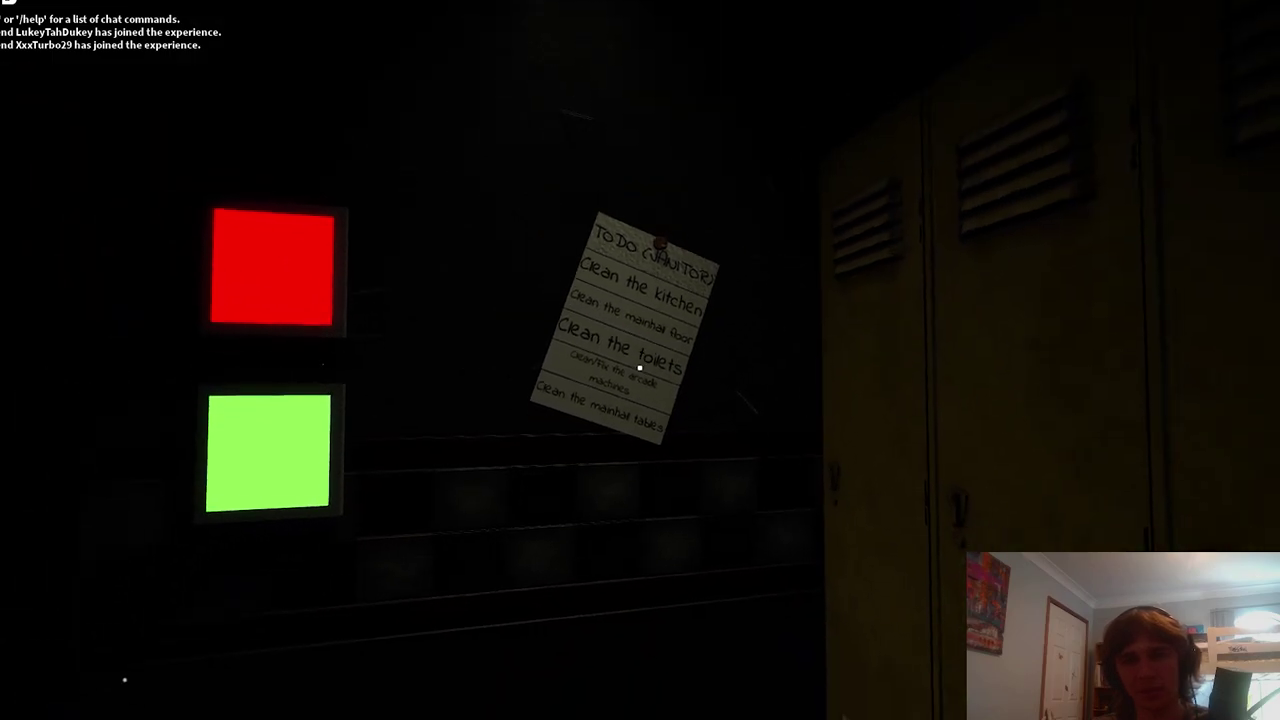
key("w")
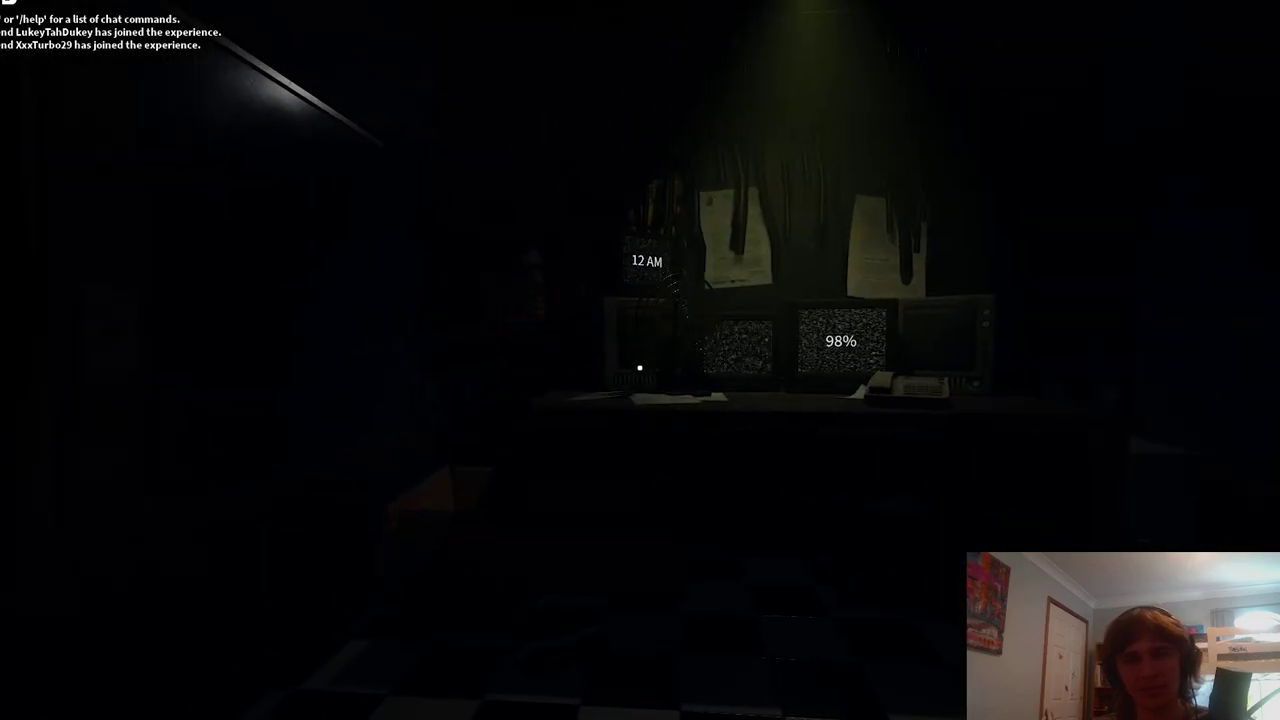
- Move toward the yellow key, then view the cameras and switch to CAM 1C
key("w")
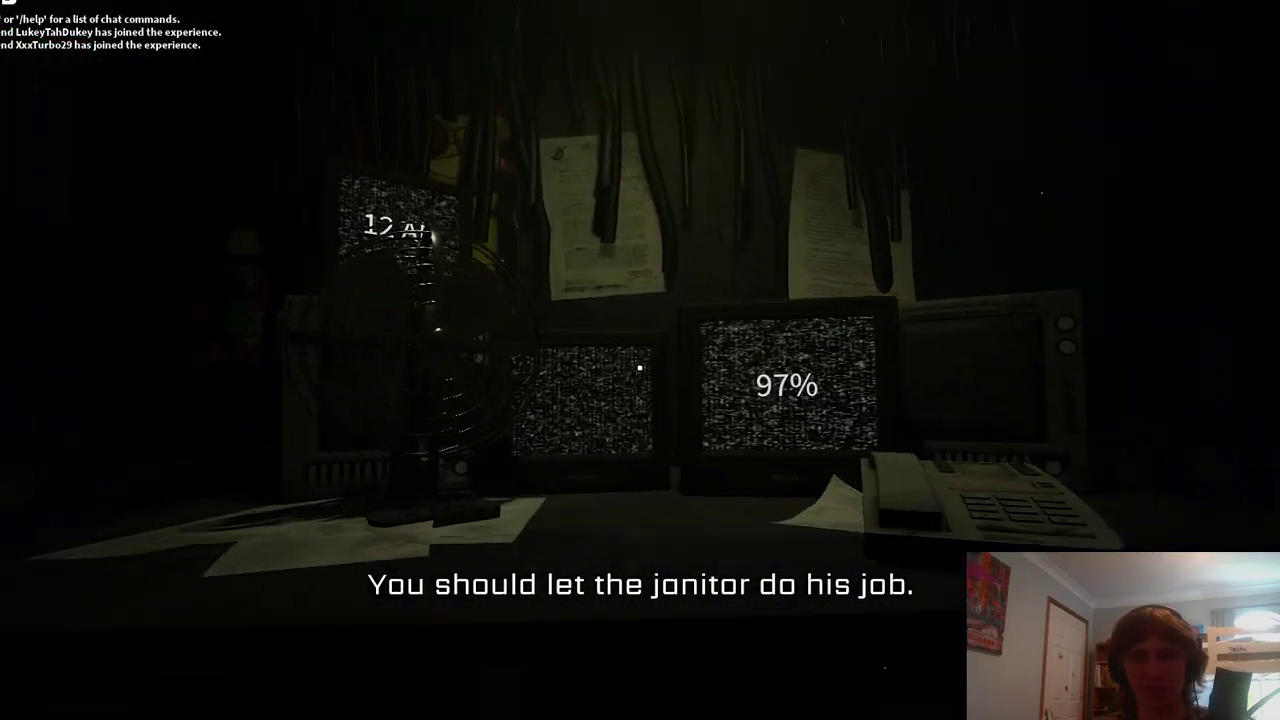
left_click(640, 368)
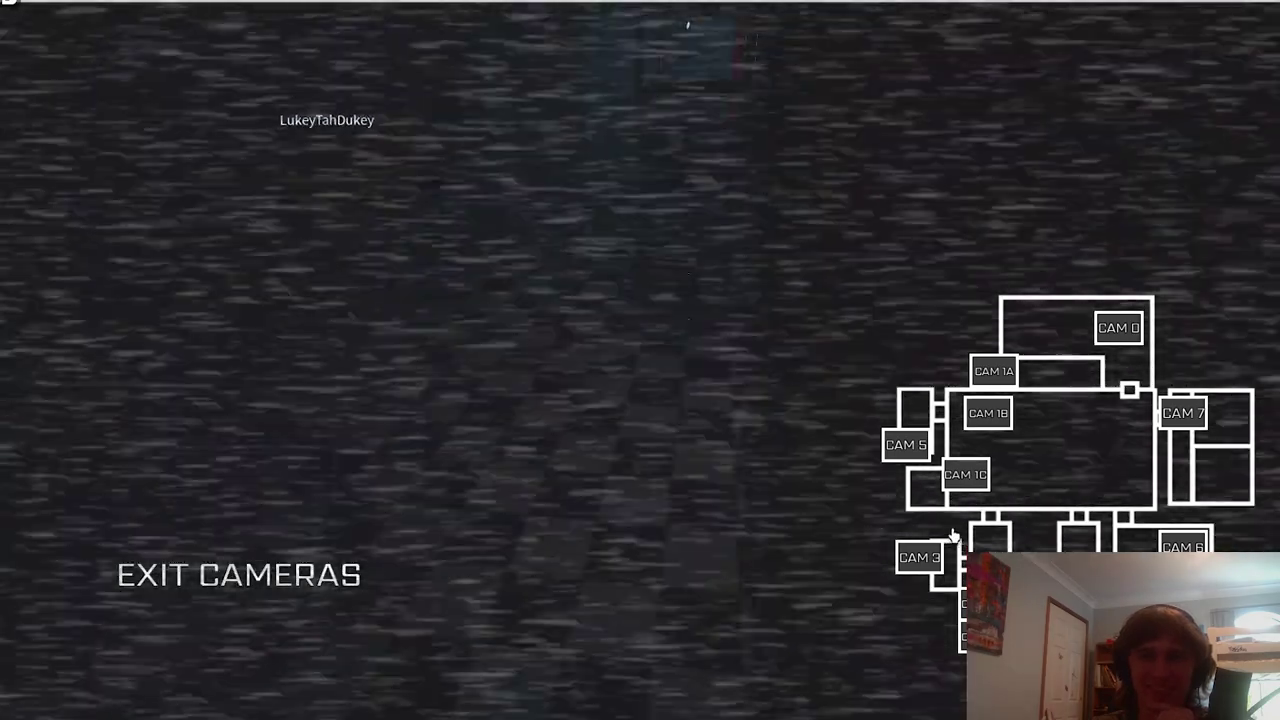
left_click(963, 476)
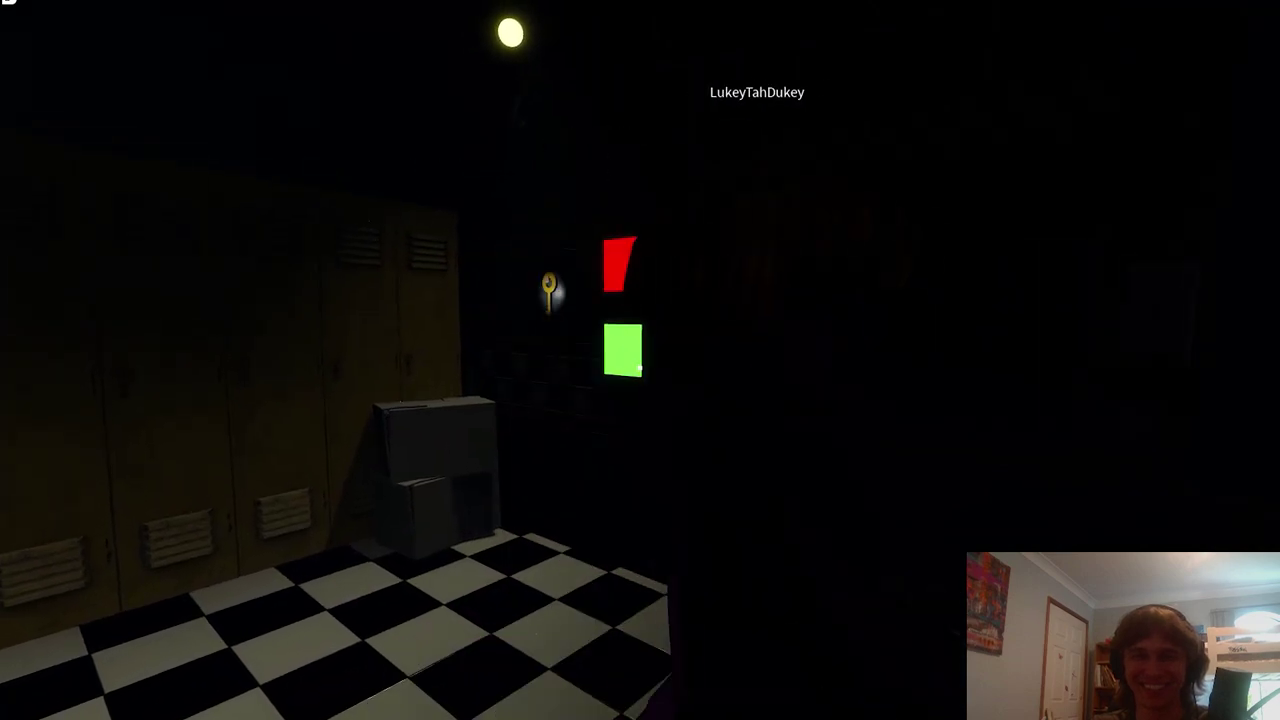
- Open the camera monitor twice as the night reaches 3 AM with 52% power
left_click(640, 393)
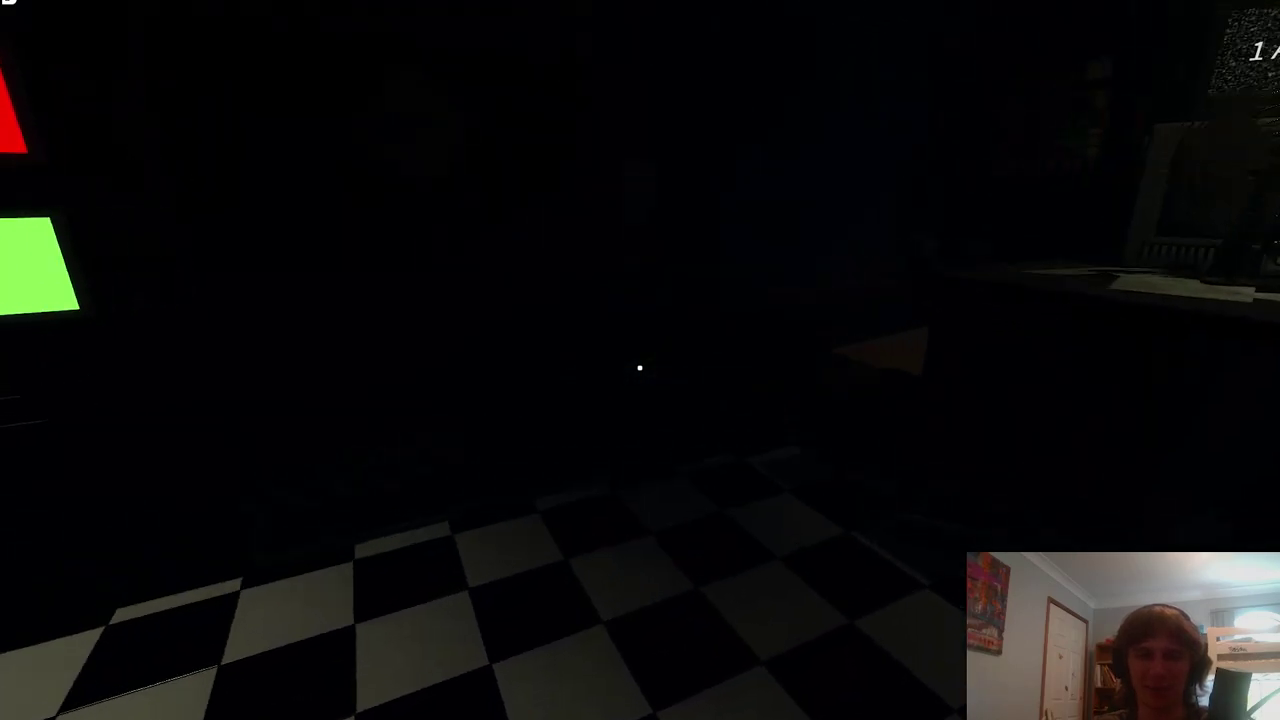
left_click(639, 368)
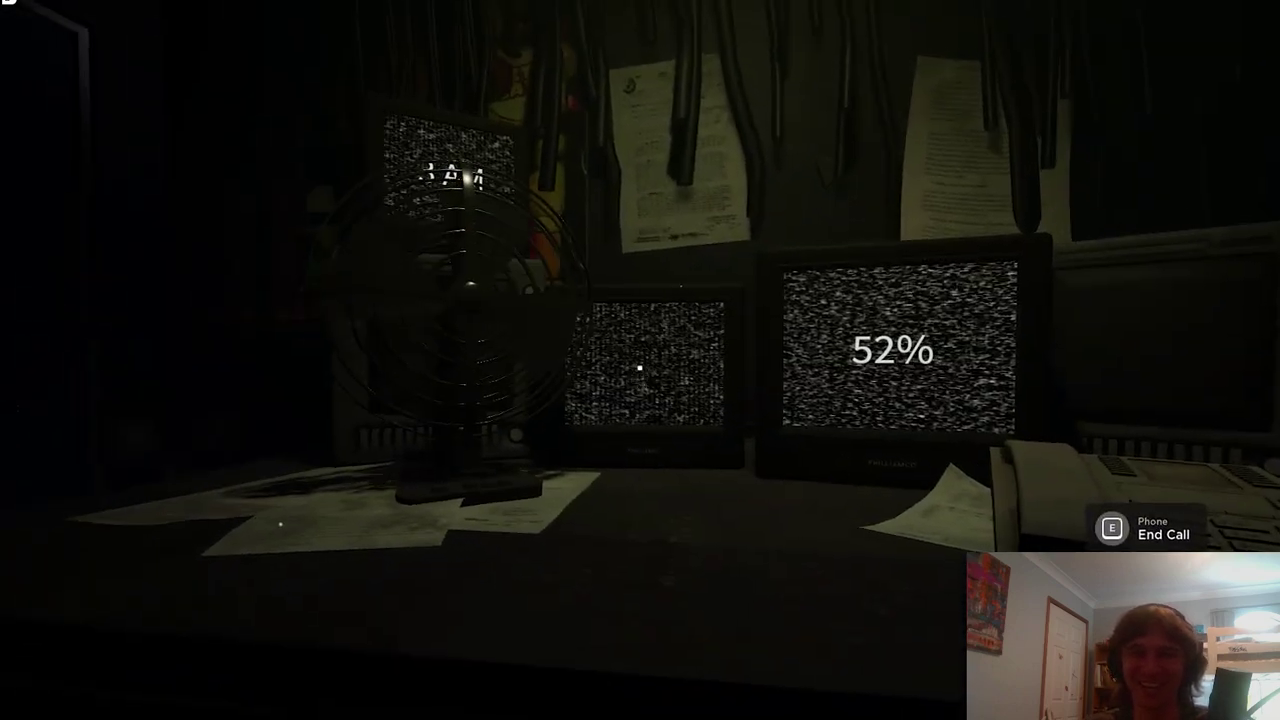
- Flip through the CAM 1C and CAM 3 feeds, then exit cameras to the office
left_click(640, 370)
left_click(965, 474)
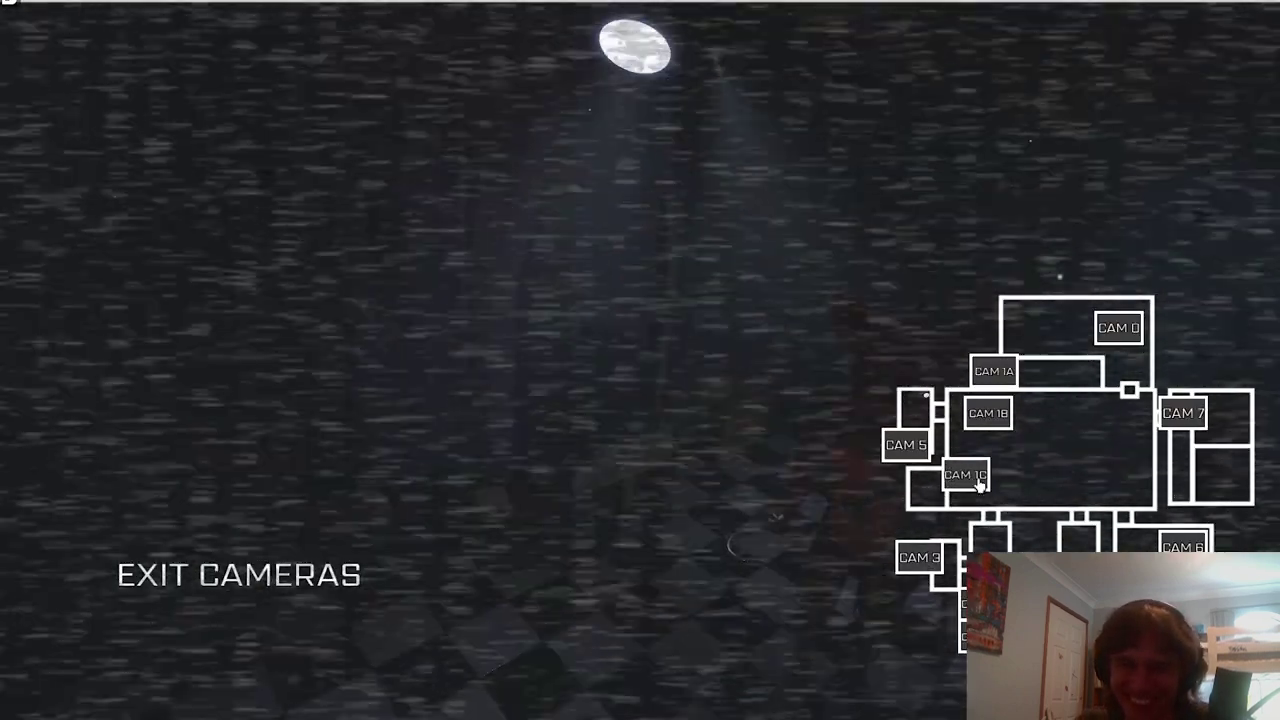
left_click(918, 557)
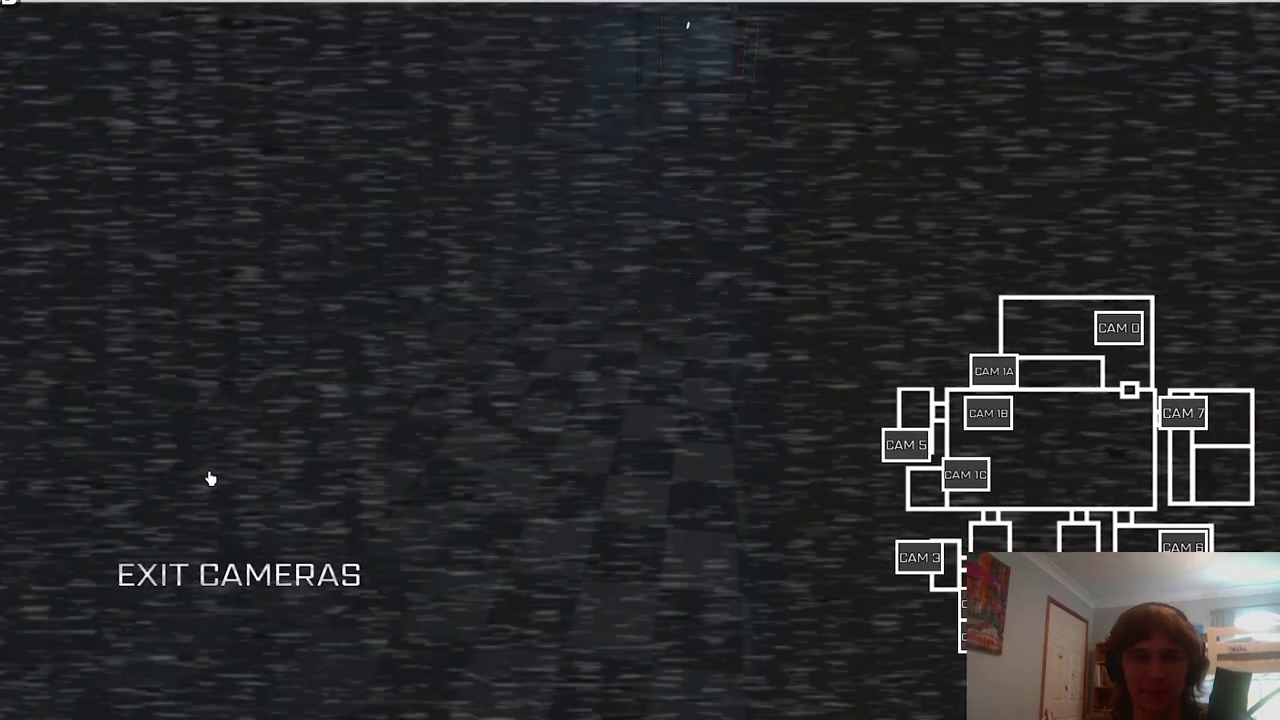
left_click(211, 477)
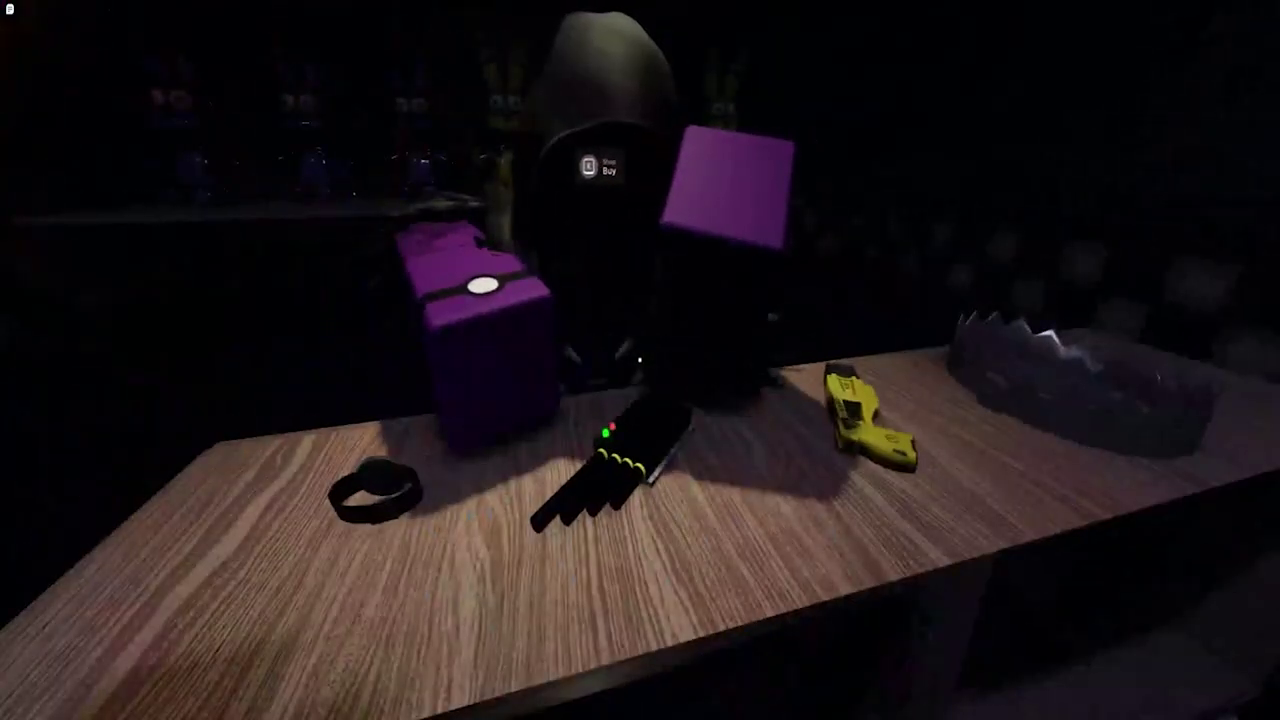
- Buy the Extra 1% power upgrade (10$) twice at the counter, leaving 1$
key("e")
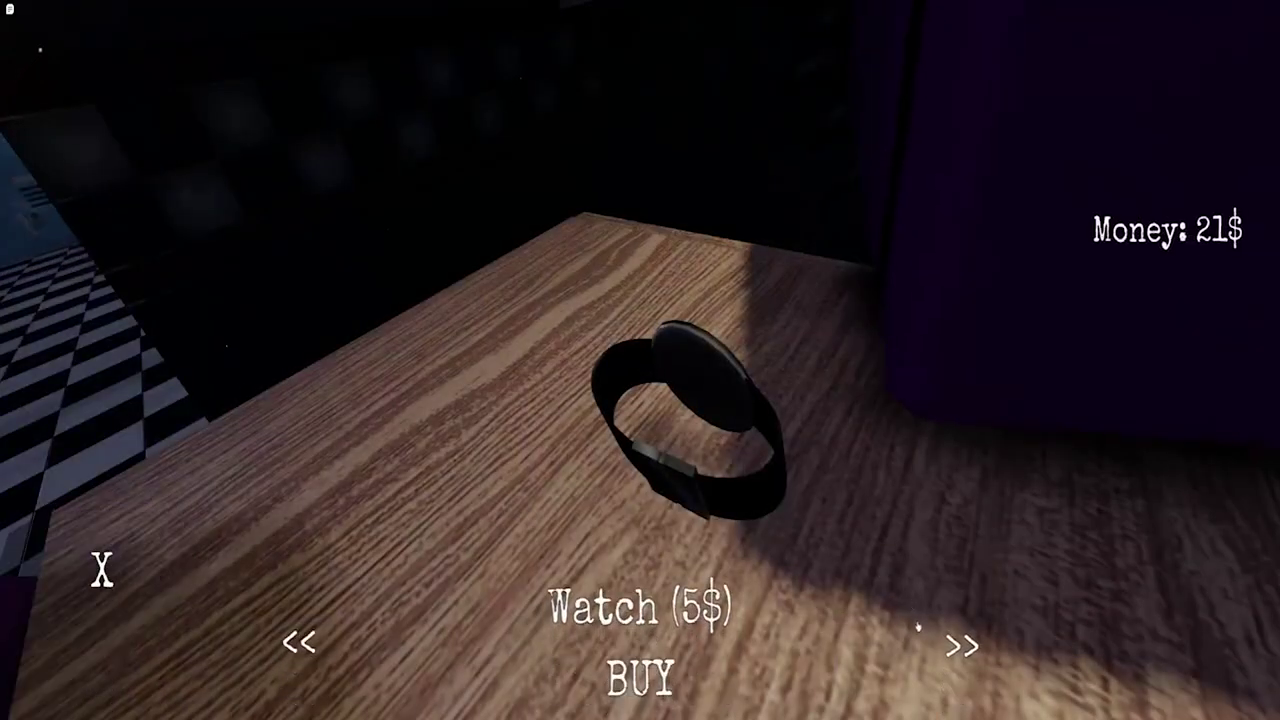
left_click(960, 645)
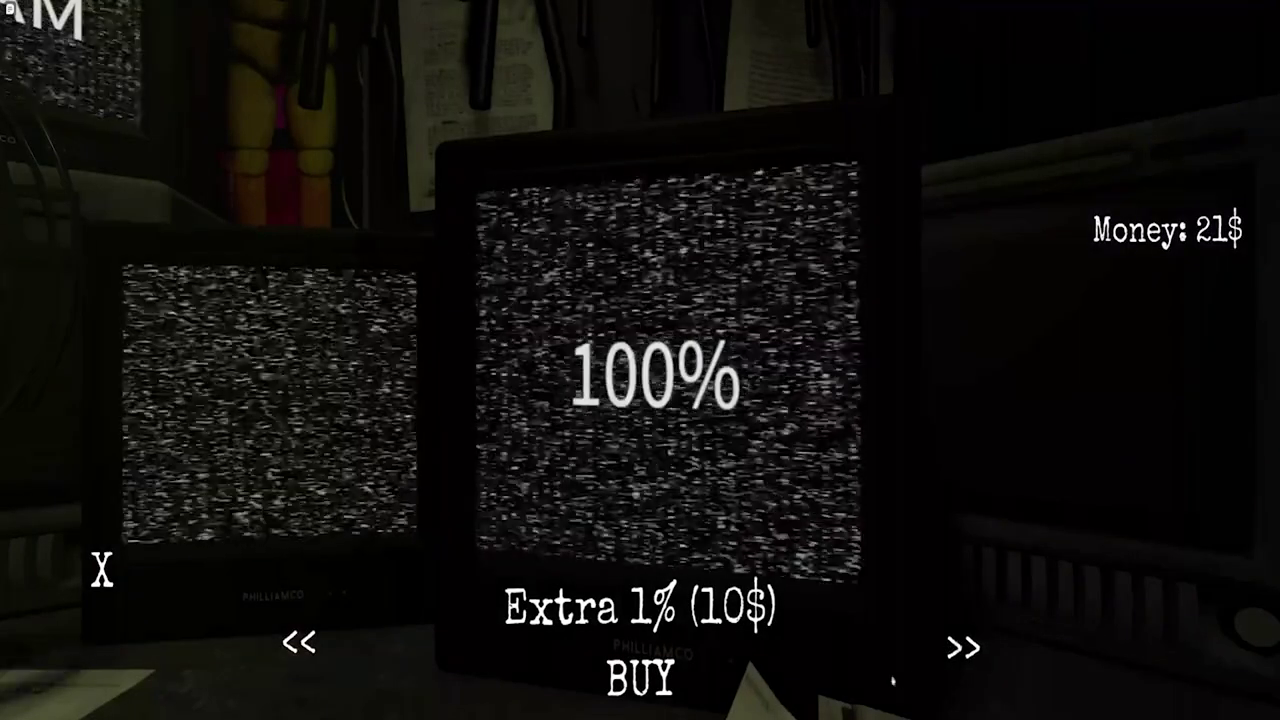
left_click(645, 682)
left_click(645, 682)
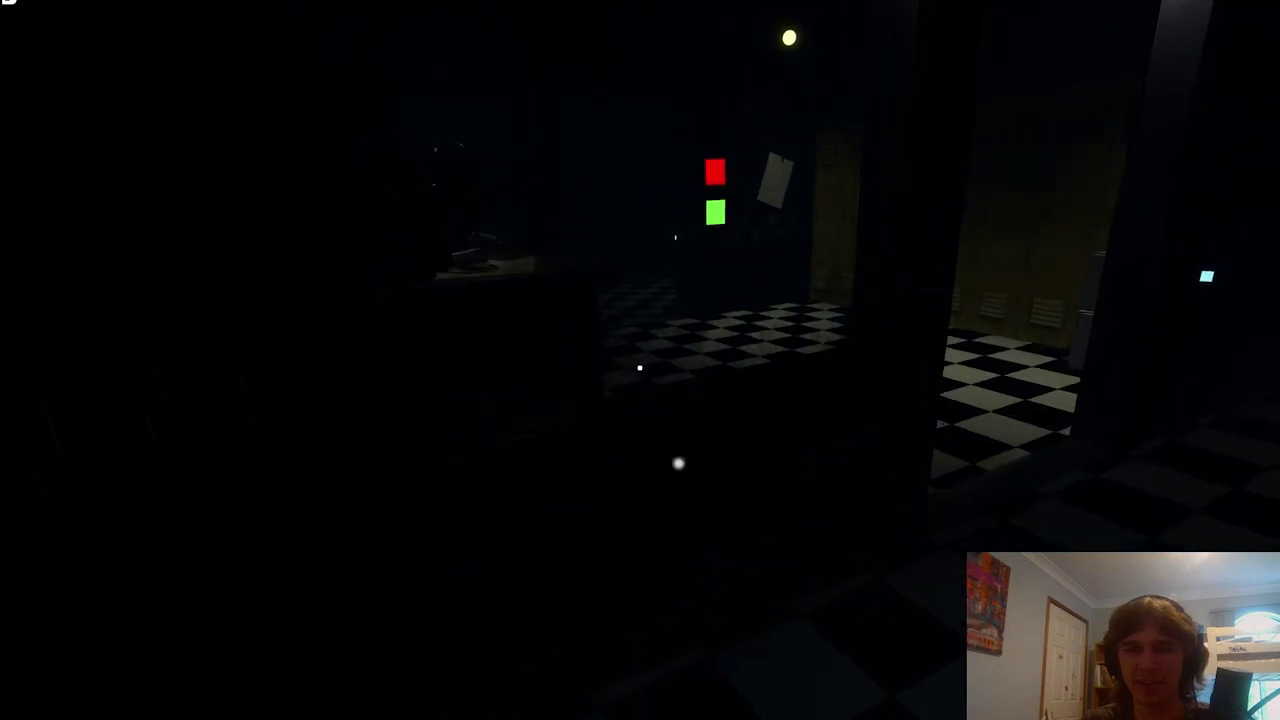
- Check another room's camera feed, then close and reopen the camera monitor
left_click(640, 368)
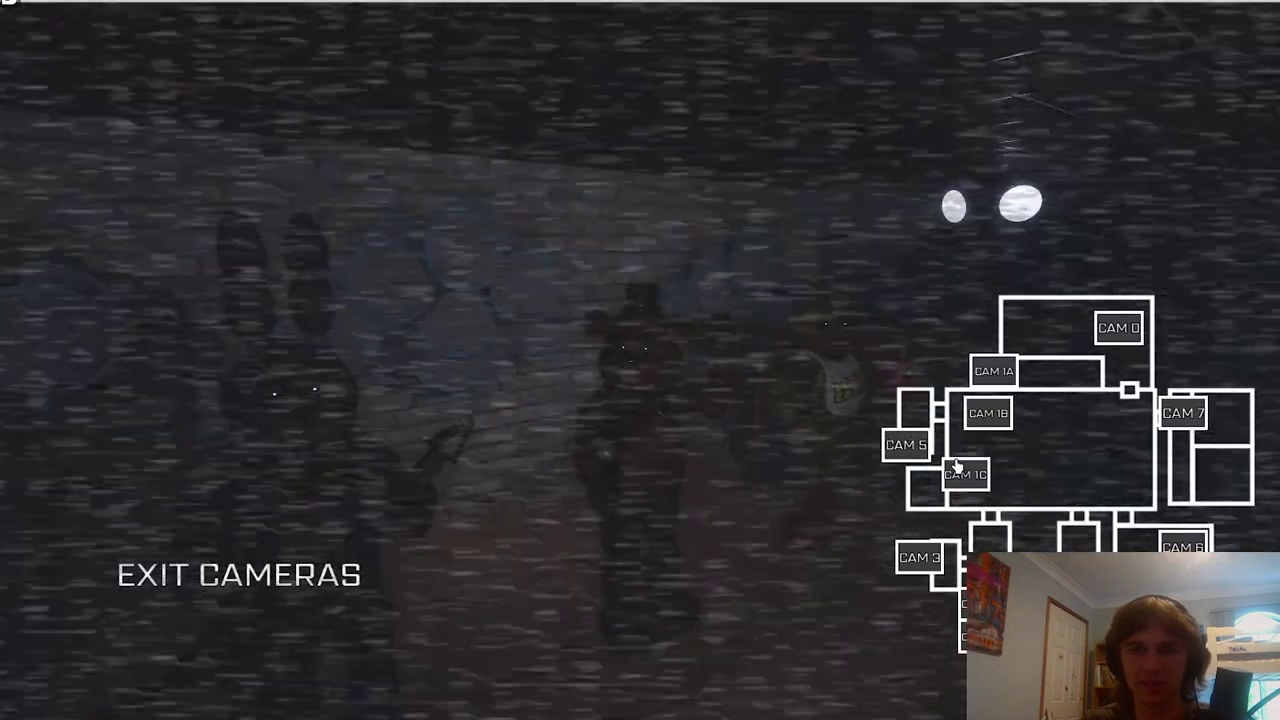
left_click(963, 475)
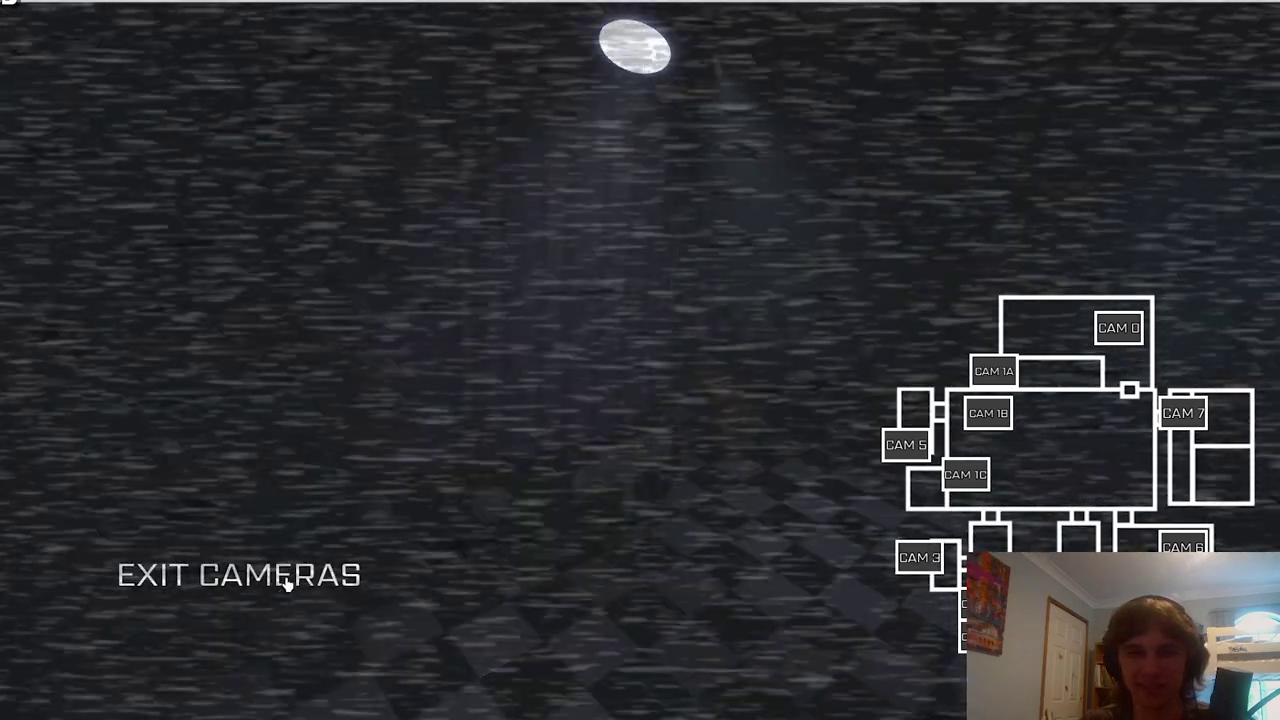
left_click(239, 574)
left_click(640, 368)
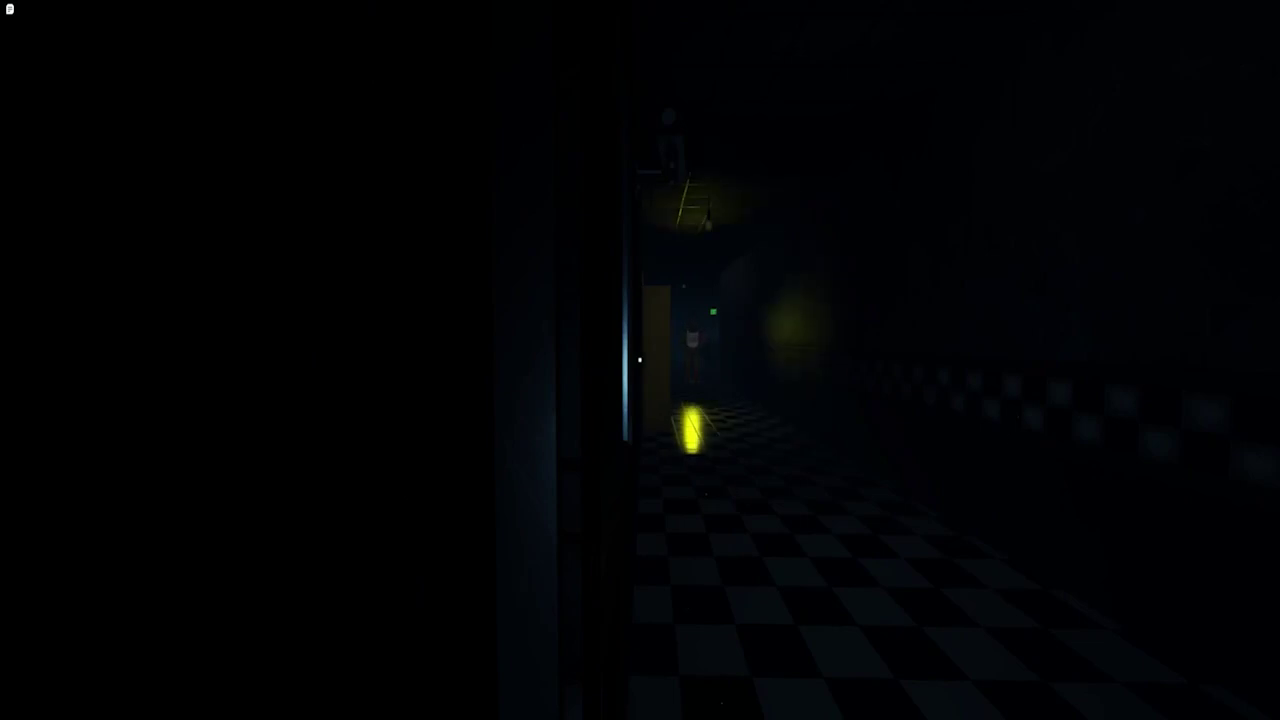
- Shut the office door, watch the CAM 3 feed, then return to the office desk
left_click(640, 360)
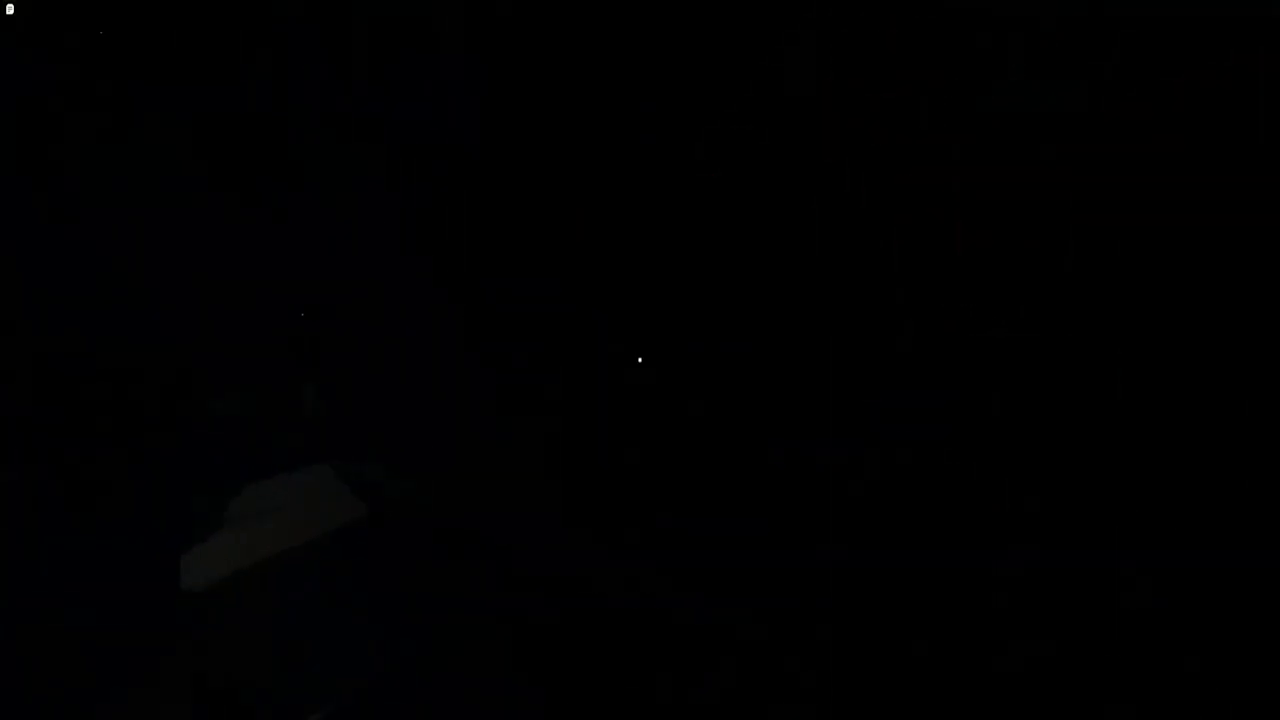
left_click(640, 360)
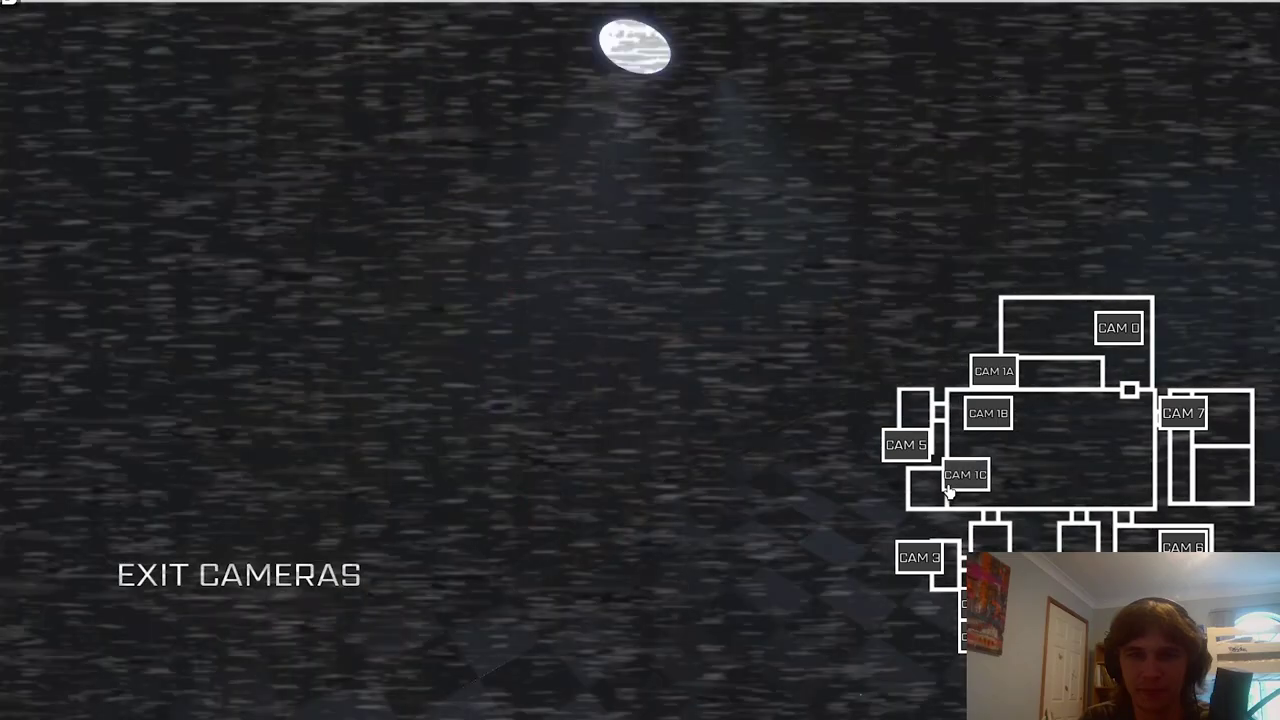
left_click(920, 556)
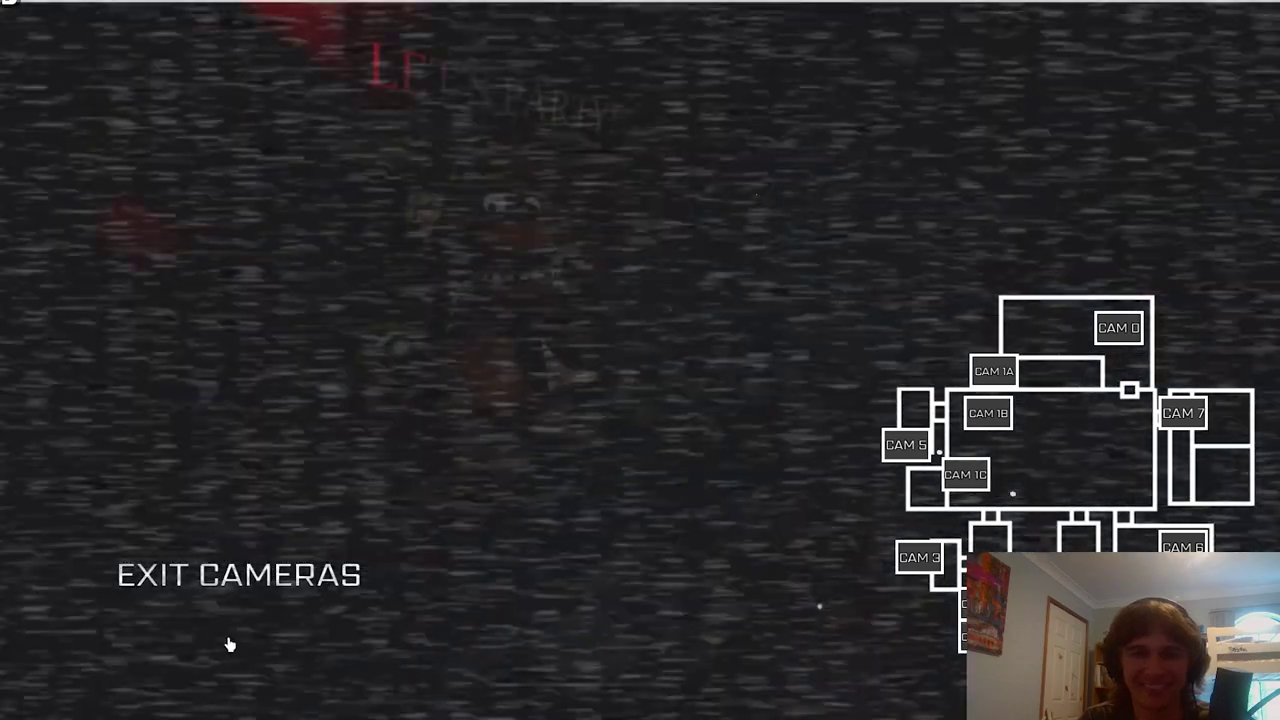
left_click(238, 575)
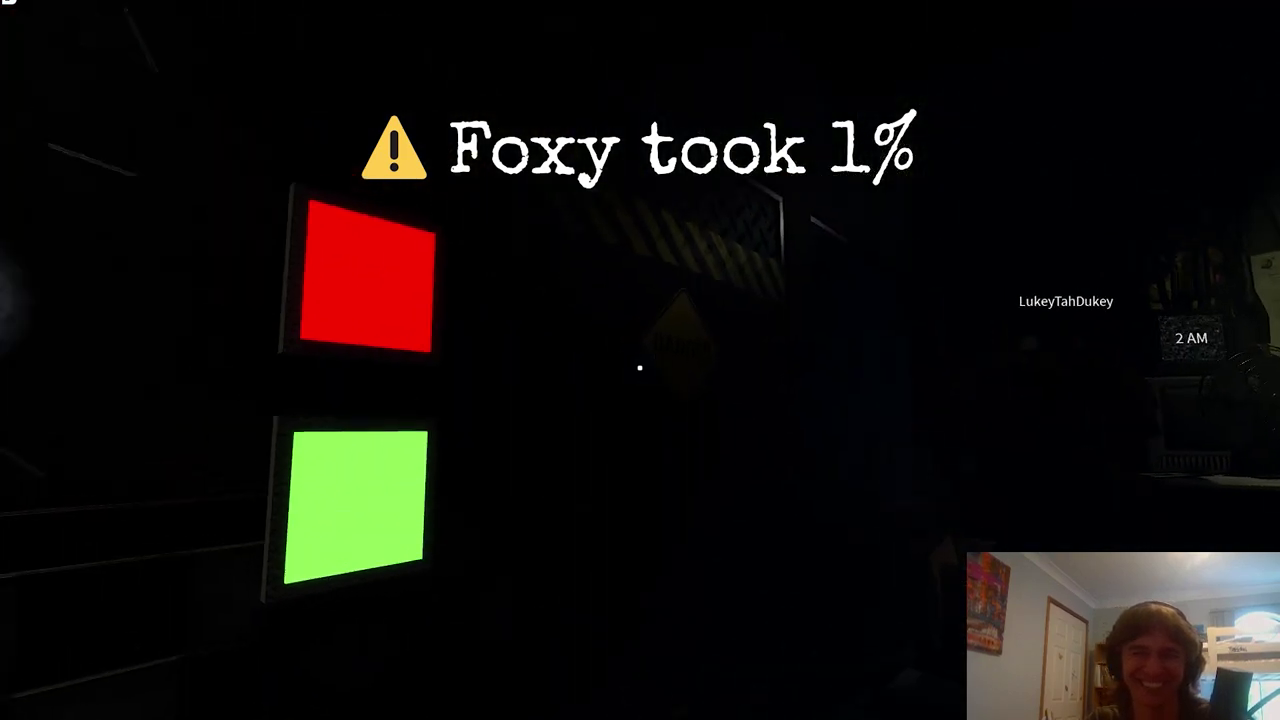
- Glance at the security cameras and return to the office at 2 AM with 43% power
left_click(640, 368)
left_click(227, 556)
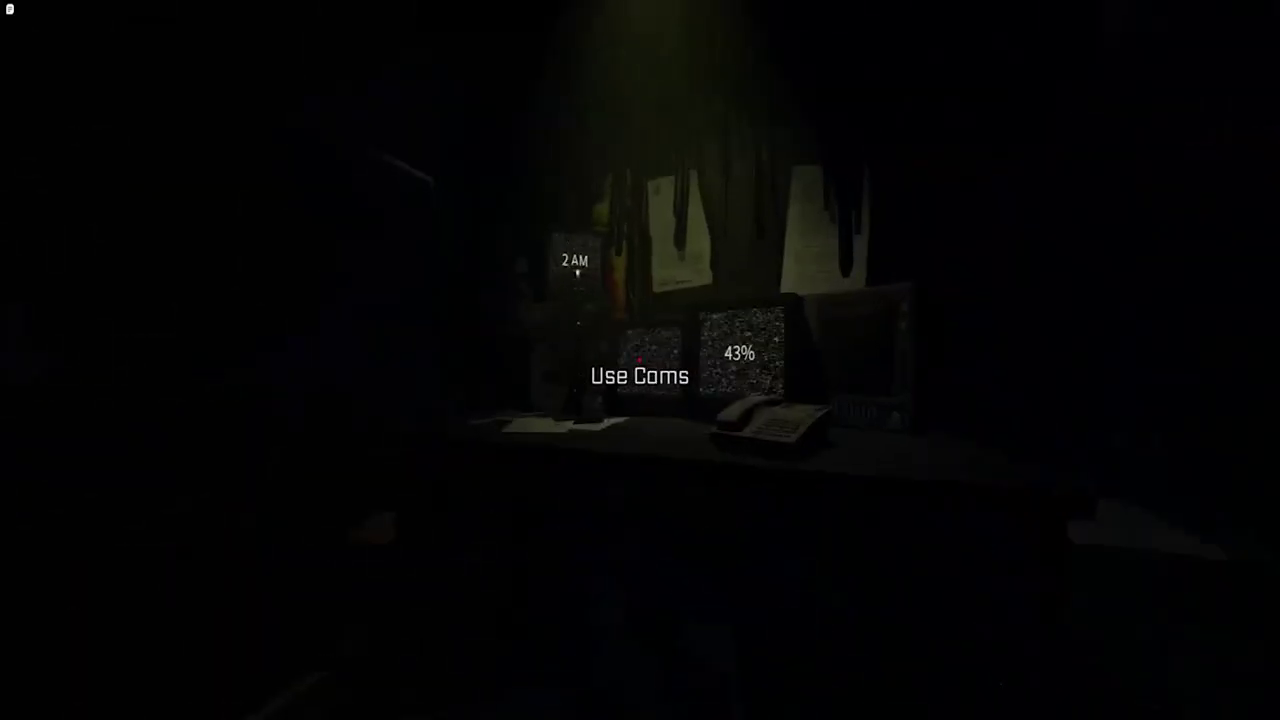
- Check the cameras, shut the office door, then switch to Discord after returning to the lobby
left_click(640, 375)
left_click(227, 556)
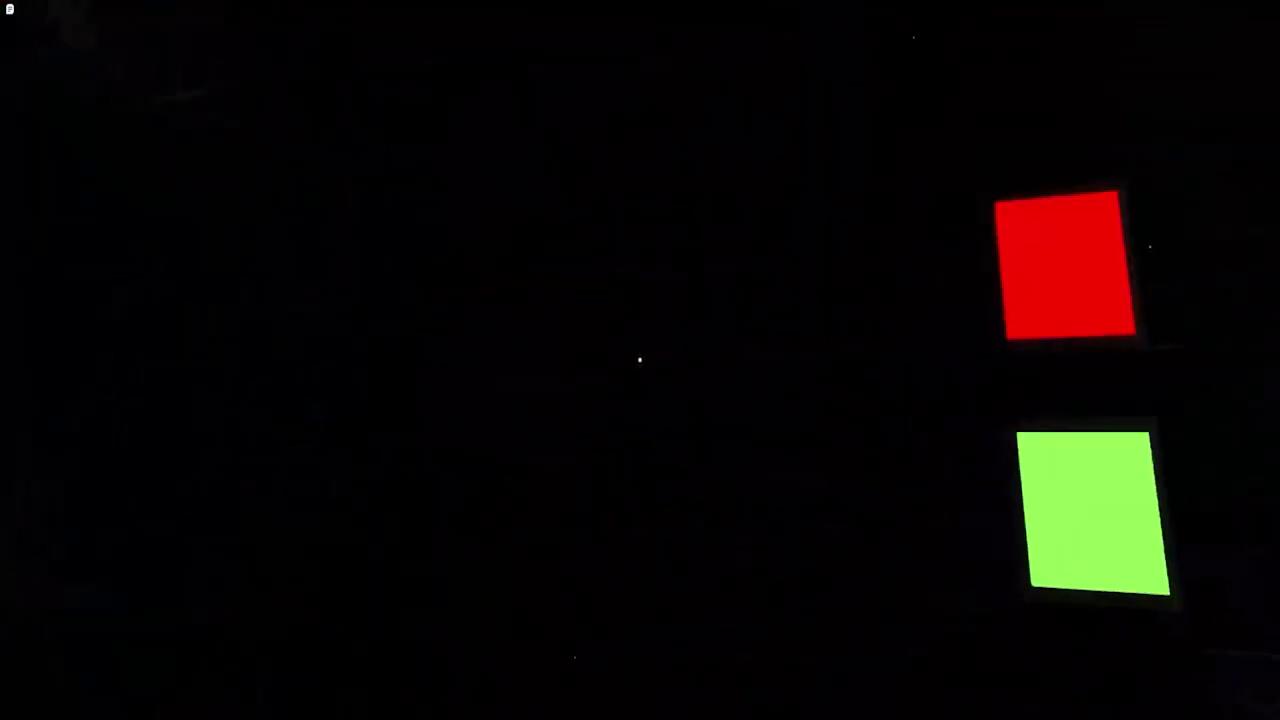
left_click(640, 360)
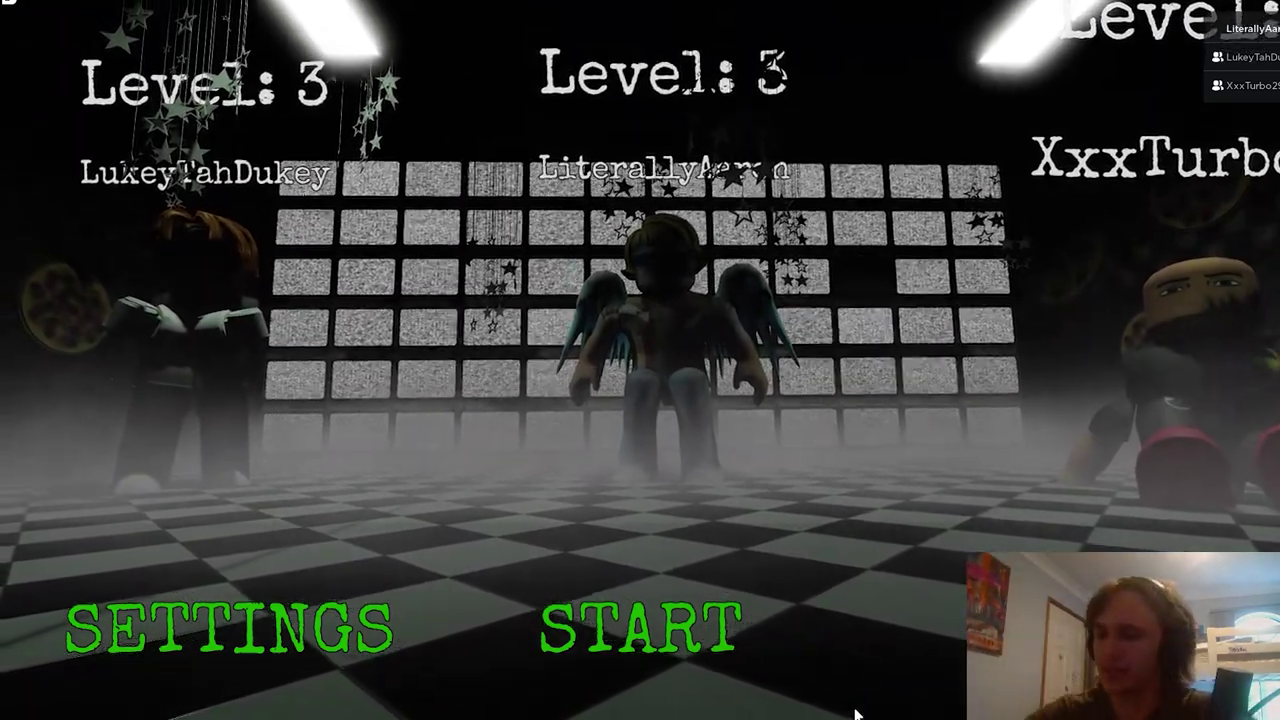
key("alt+Tab")
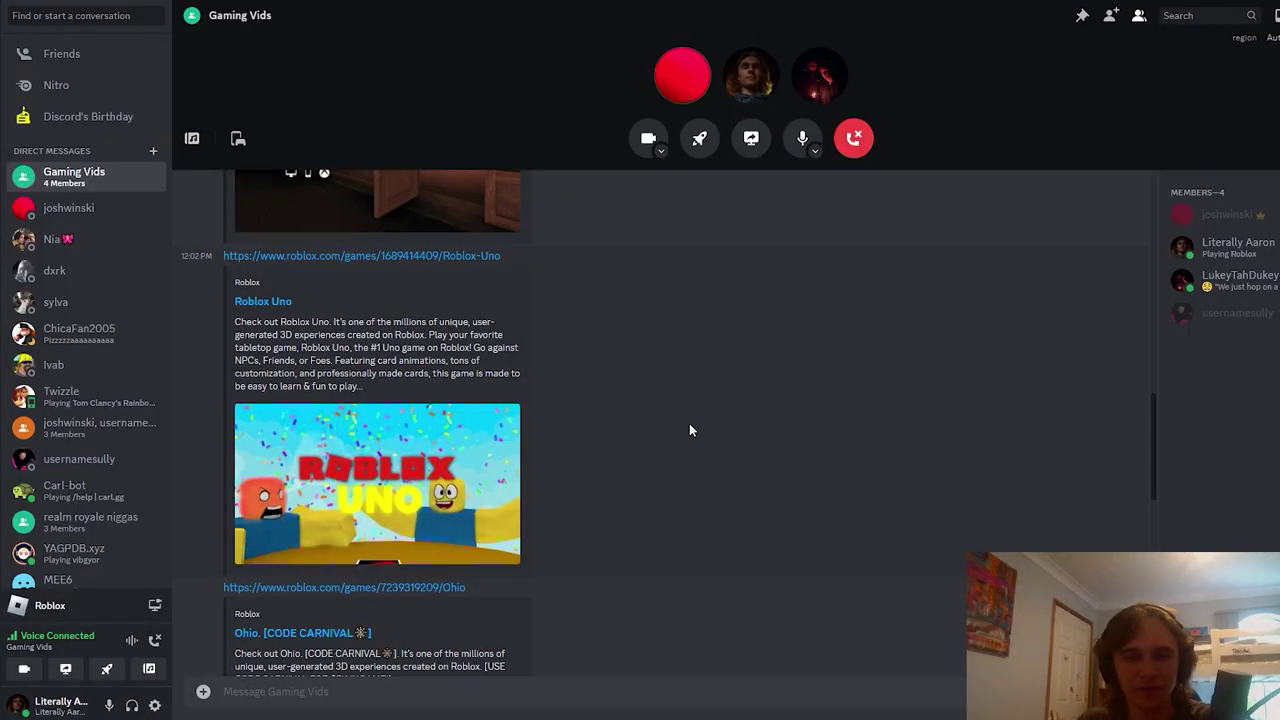
- Return to Roblox and choose Leave from the in-game menu to exit the FNAF experience
key("alt+Tab")
key("Escape")
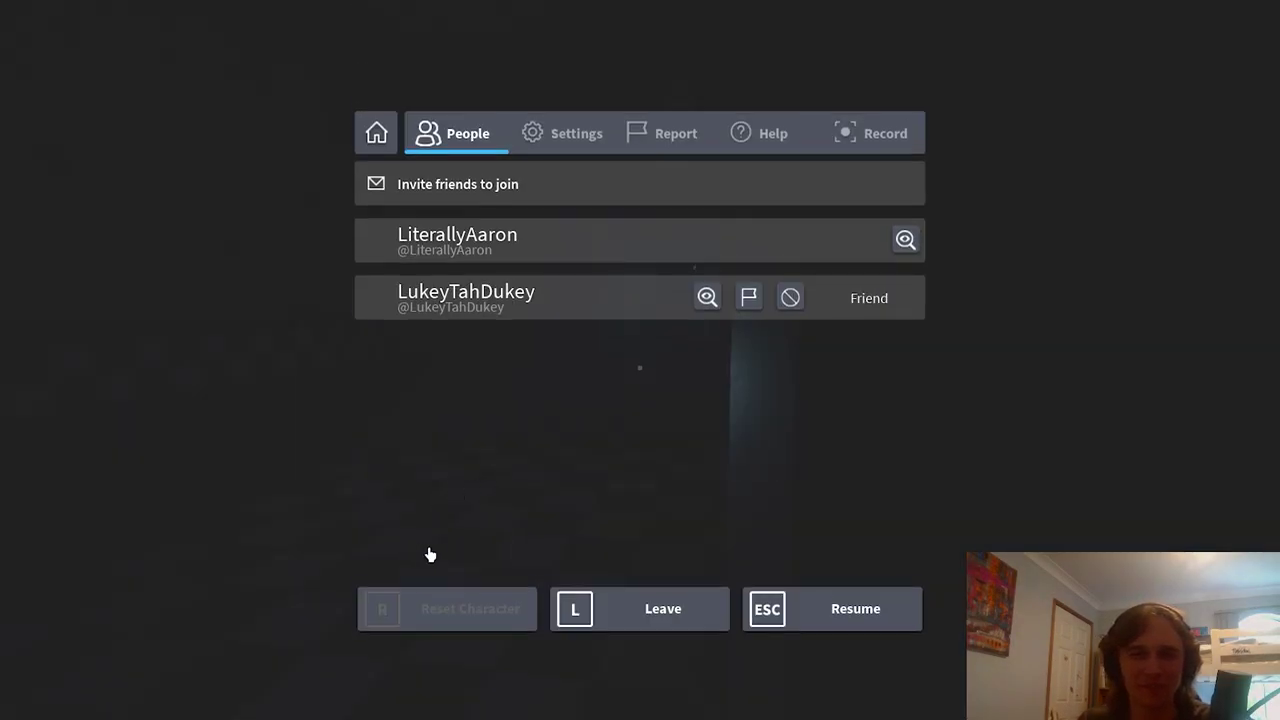
left_click(608, 621)
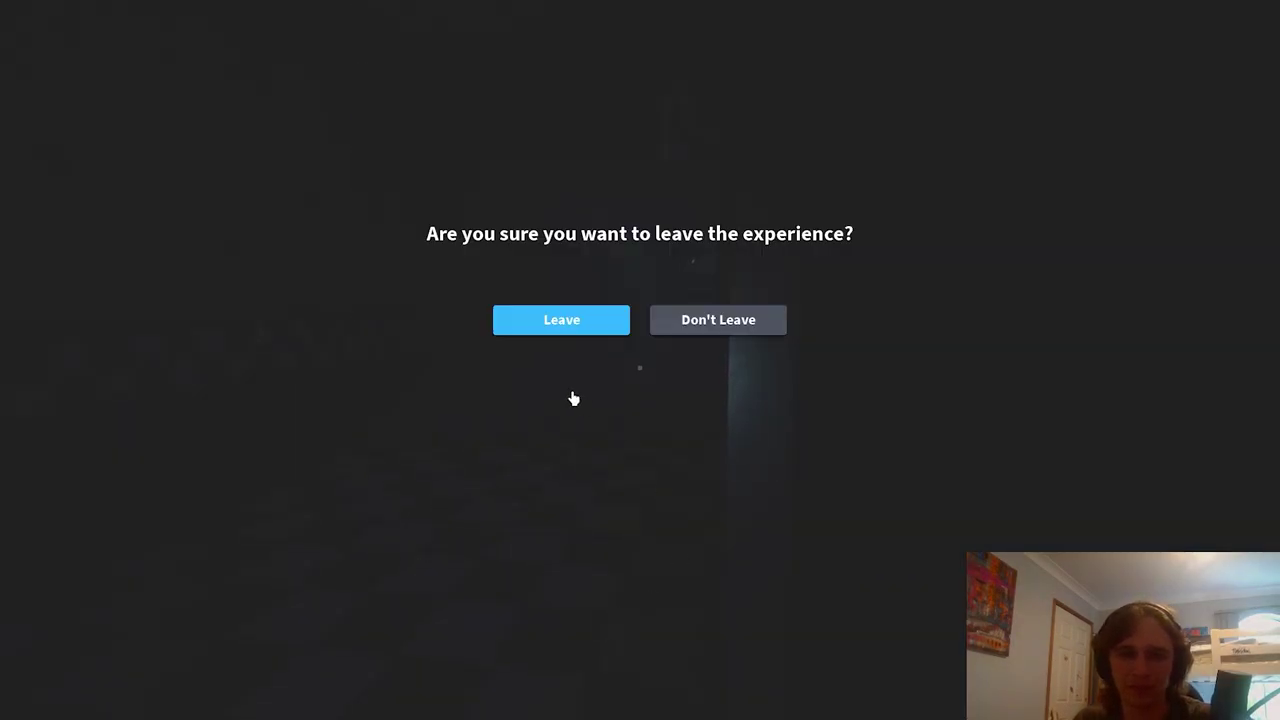